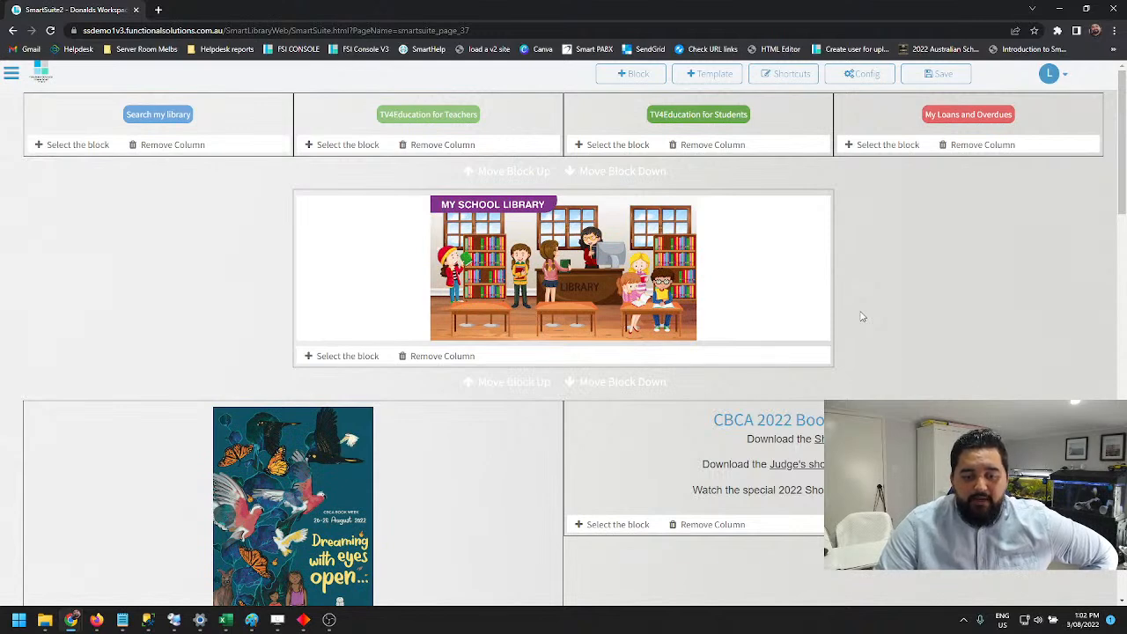
Look over the page's existing blocks, from the library banner and Book Week content down to the Librarian Picks section
scroll(736, 313, "down", 1)
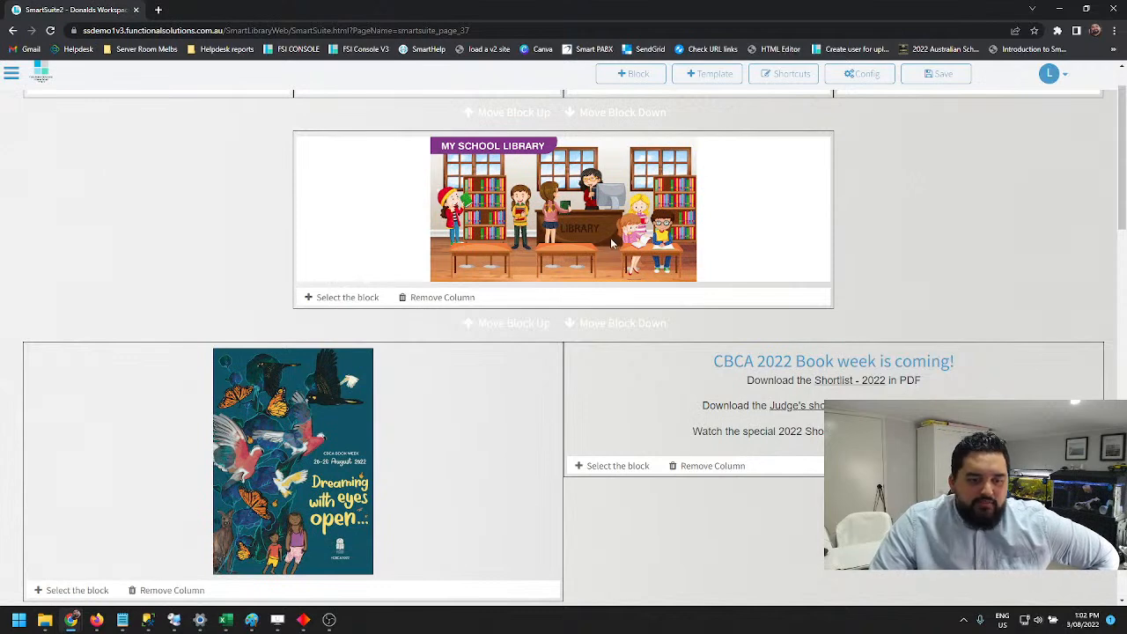
scroll(599, 241, "down", 2)
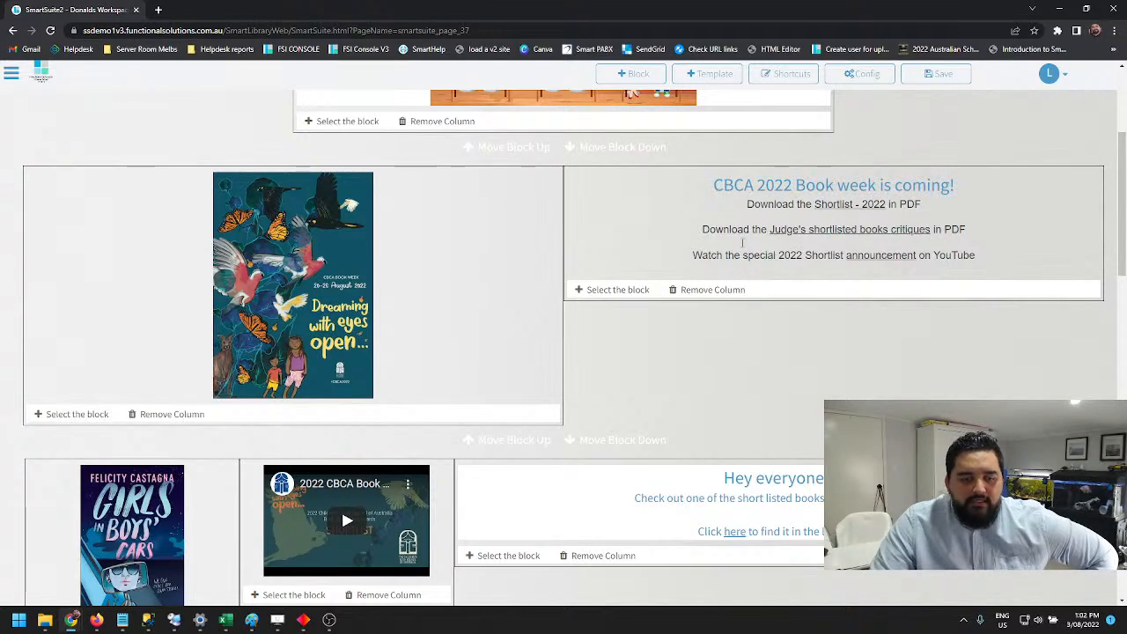
scroll(278, 430, "down", 1)
scroll(278, 429, "down", 1)
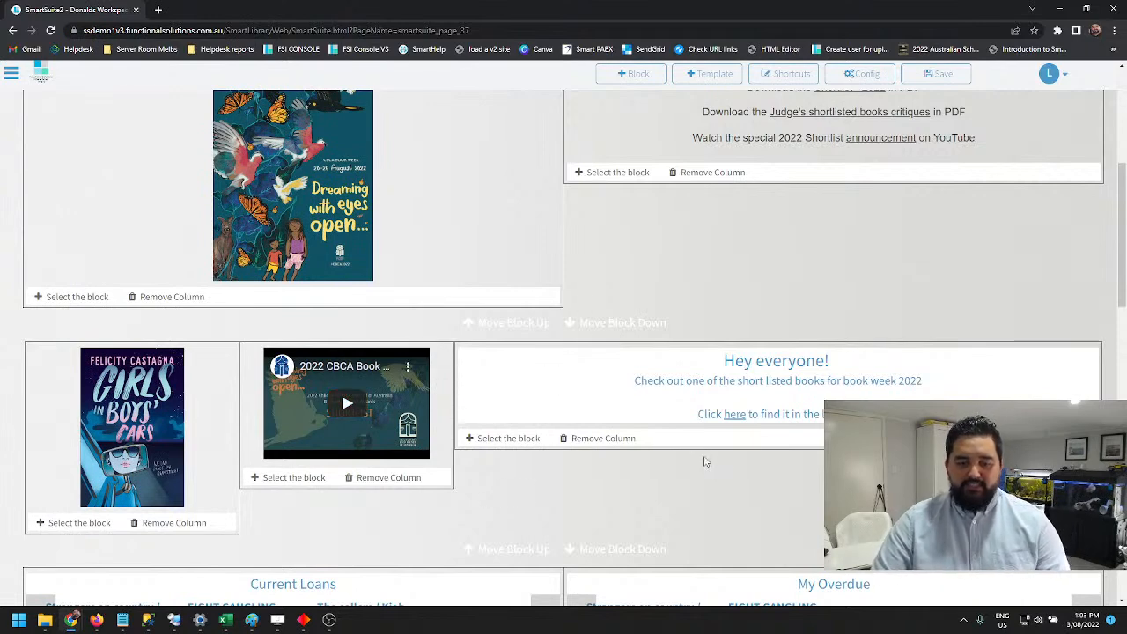
scroll(706, 470, "down", 5)
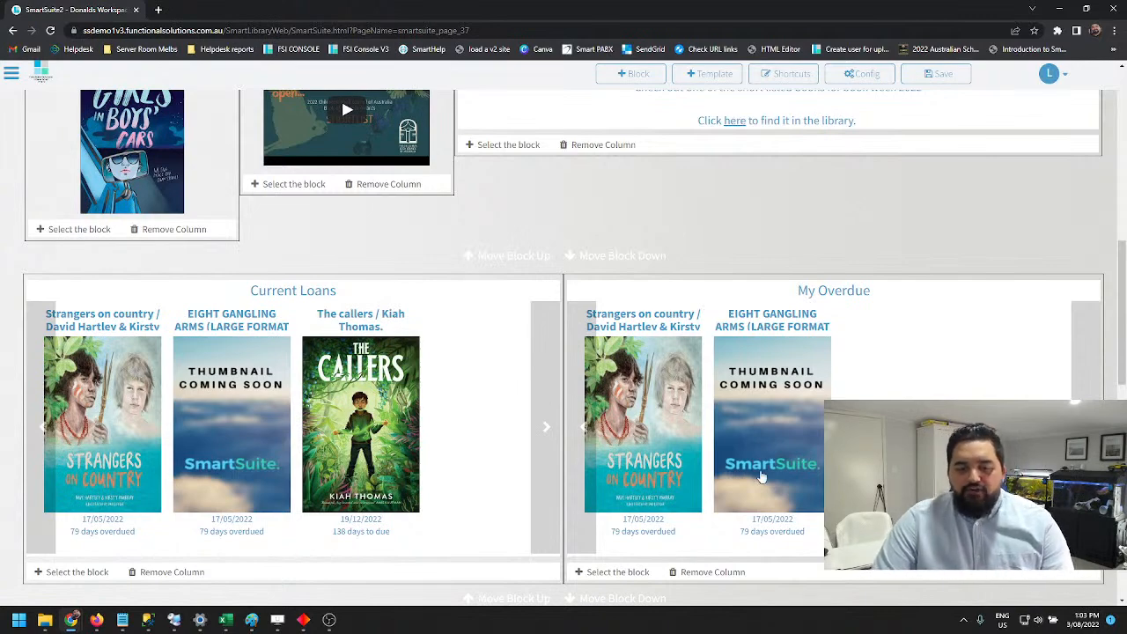
scroll(762, 476, "down", 3)
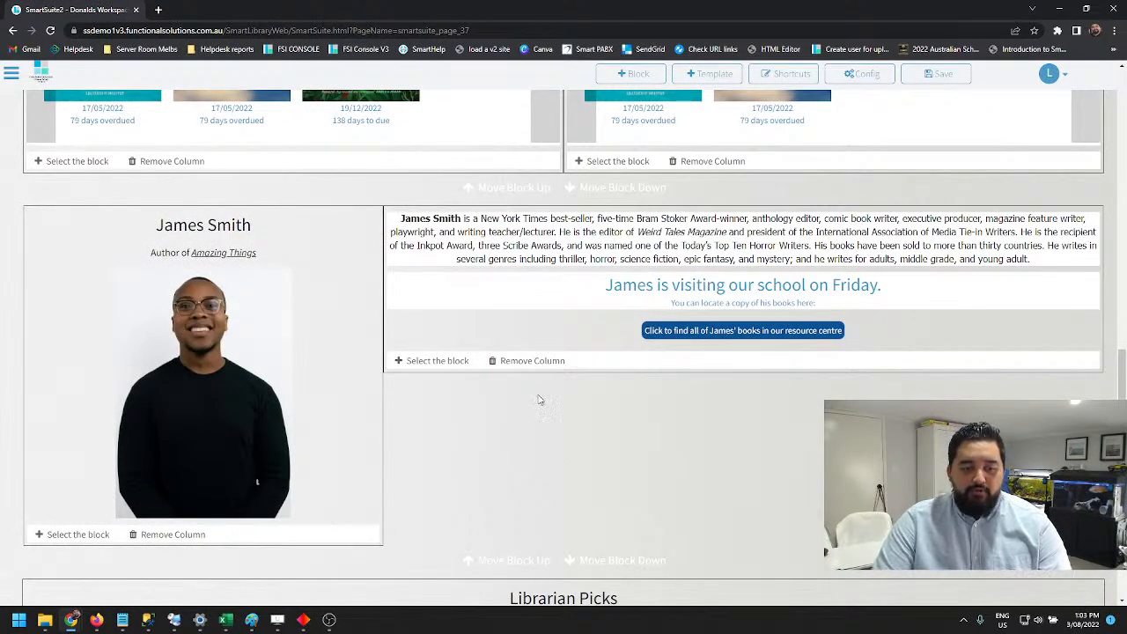
scroll(537, 385, "down", 1)
scroll(537, 385, "down", 3)
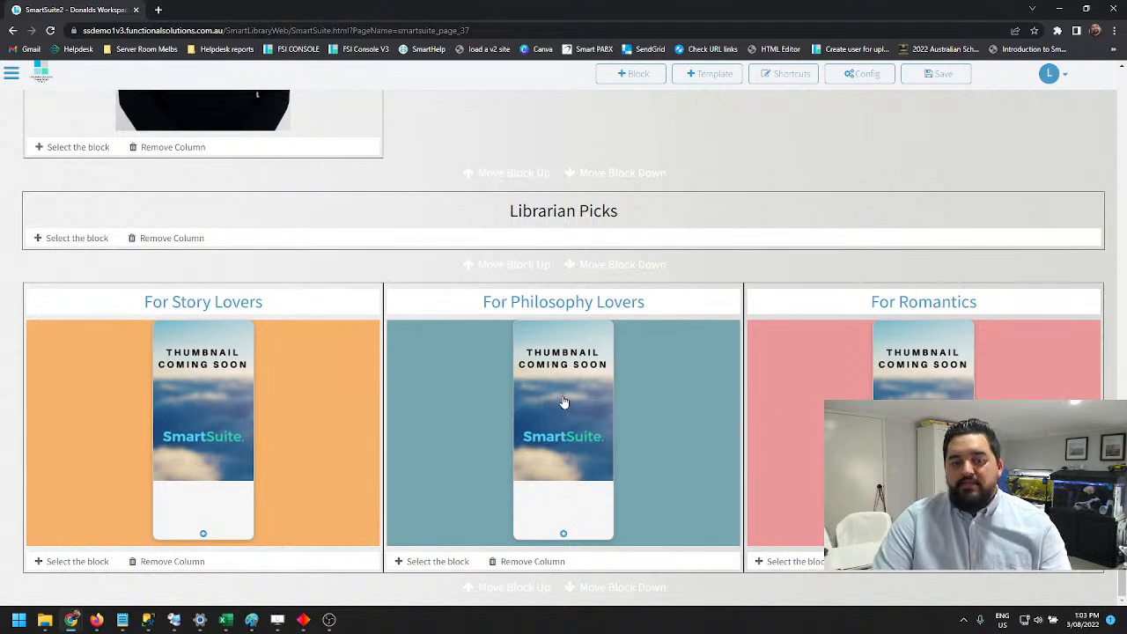
scroll(564, 401, "up", 15)
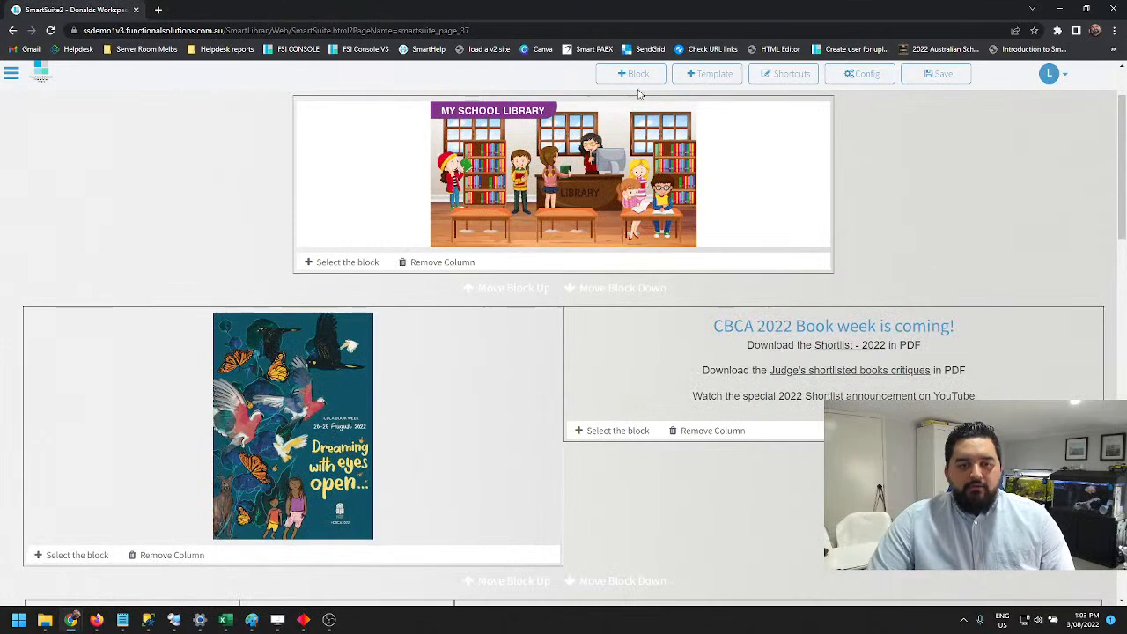
Add a one-column block at the end of the page and insert the Most Borrowed Titles statistics block
left_click(636, 74)
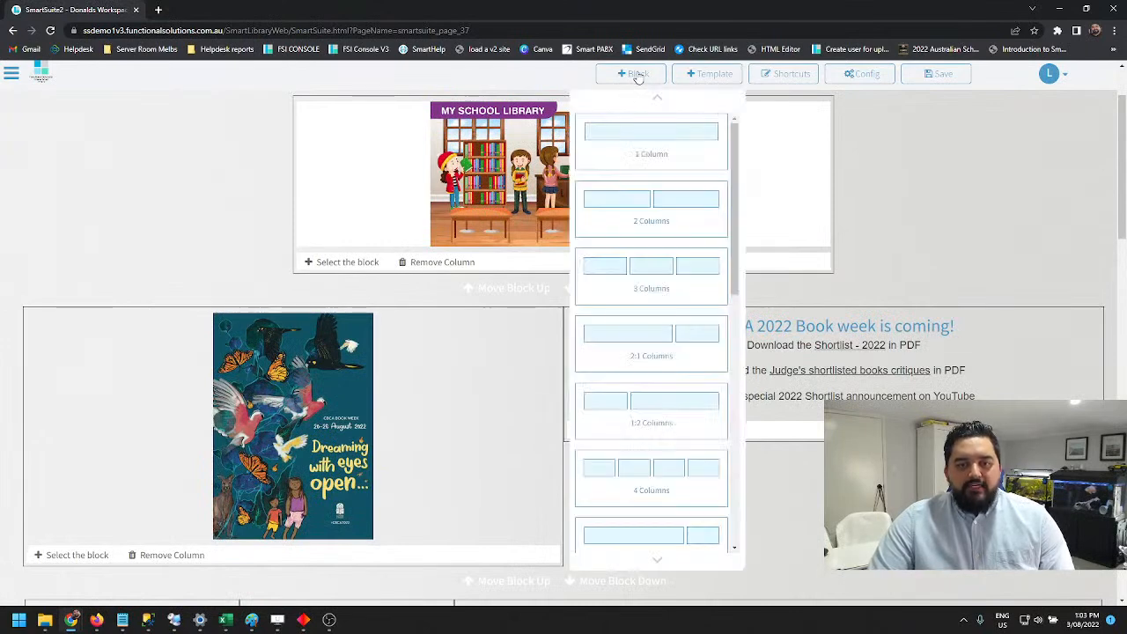
left_click(657, 135)
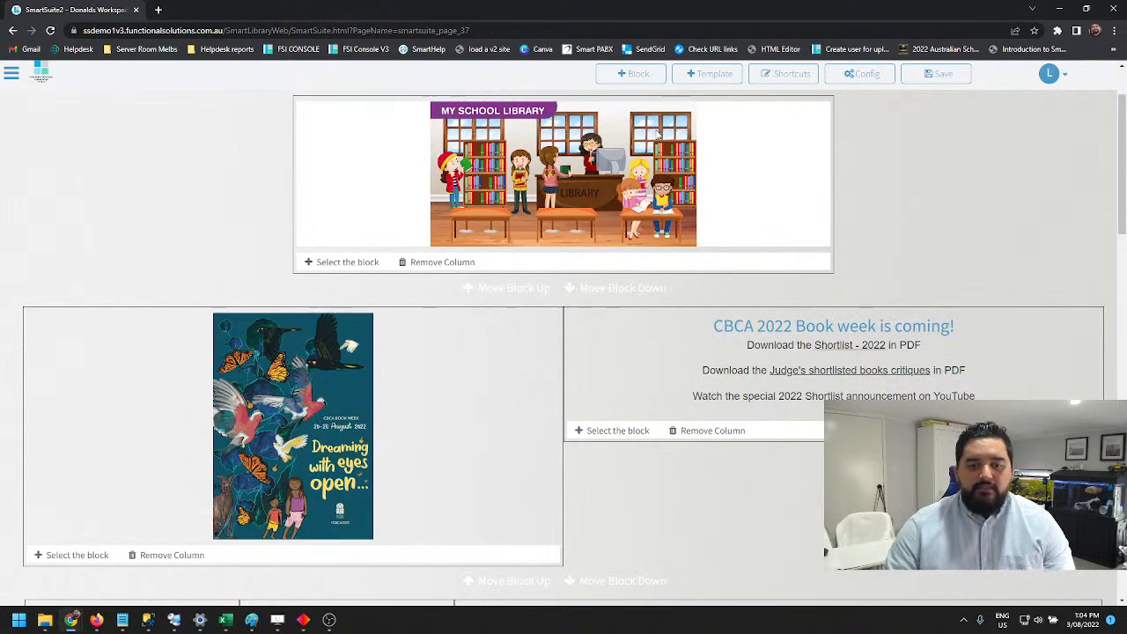
scroll(582, 355, "down", 10)
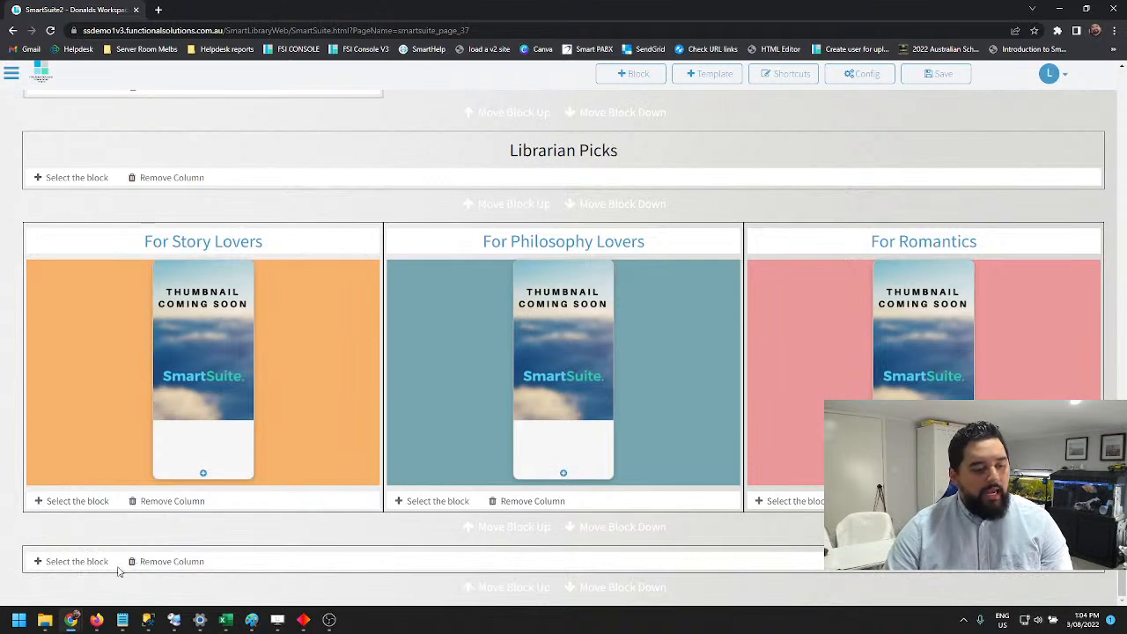
left_click(72, 563)
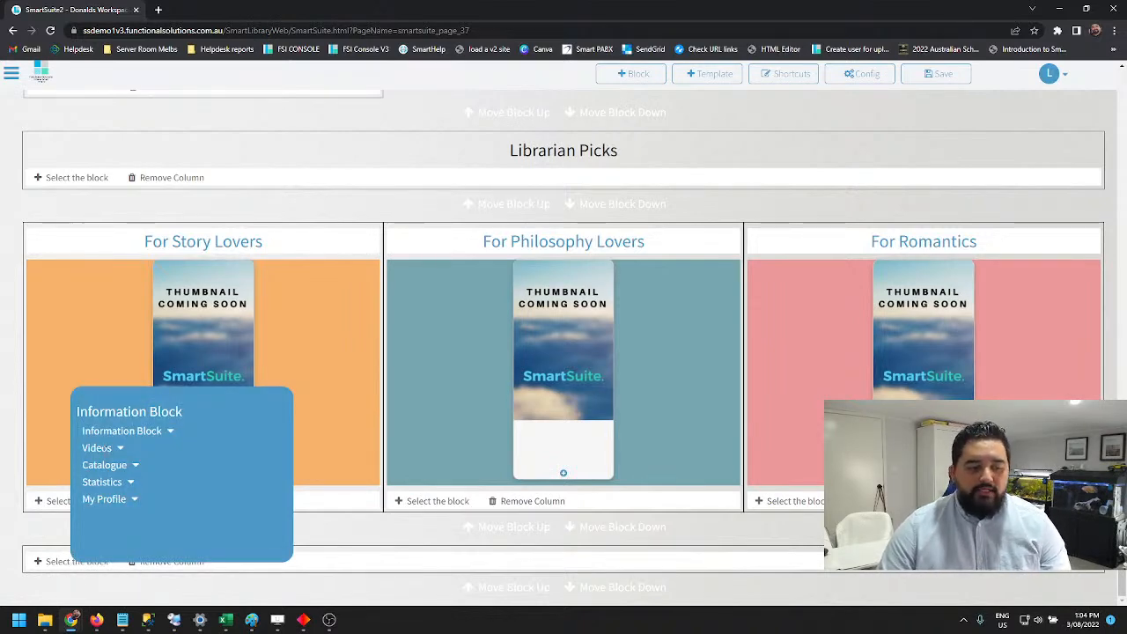
left_click(131, 482)
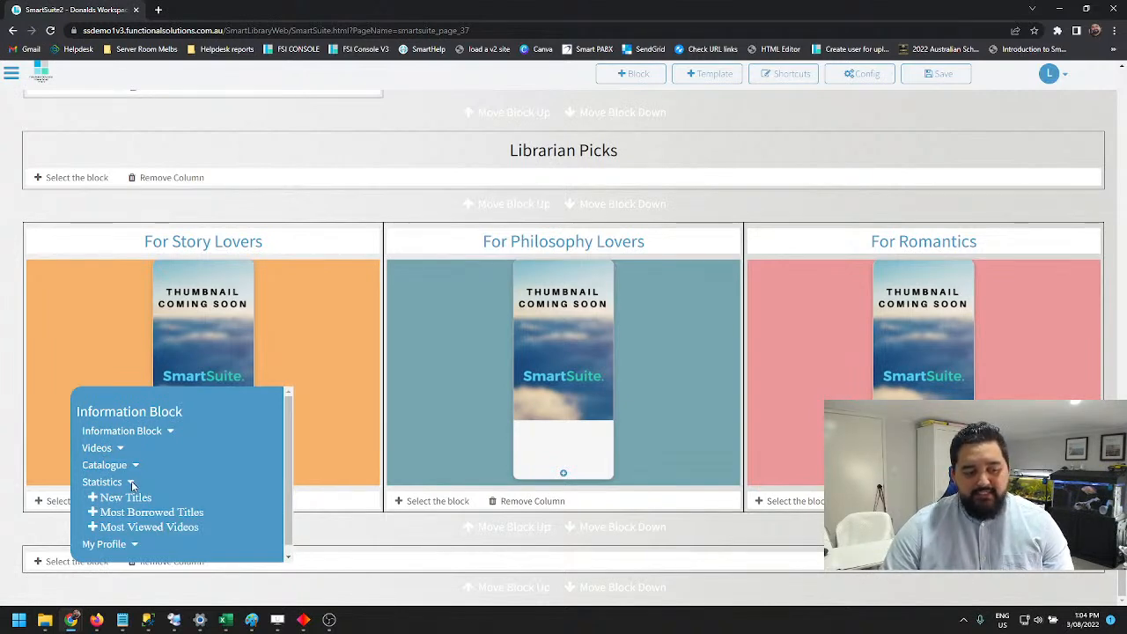
scroll(131, 480, "down", 1)
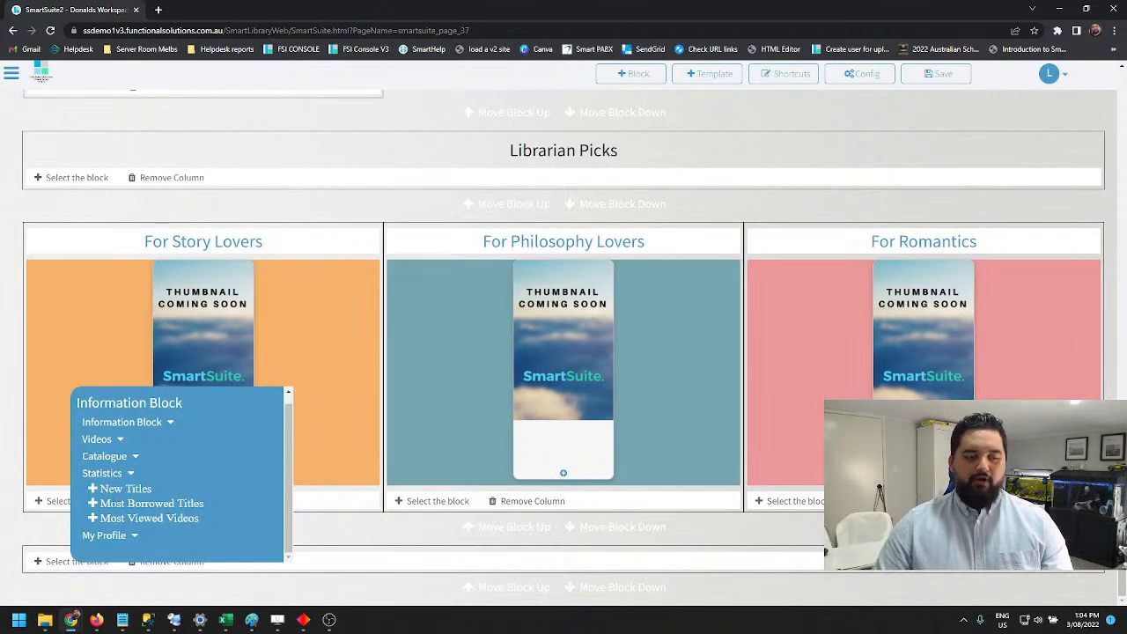
left_click(92, 503)
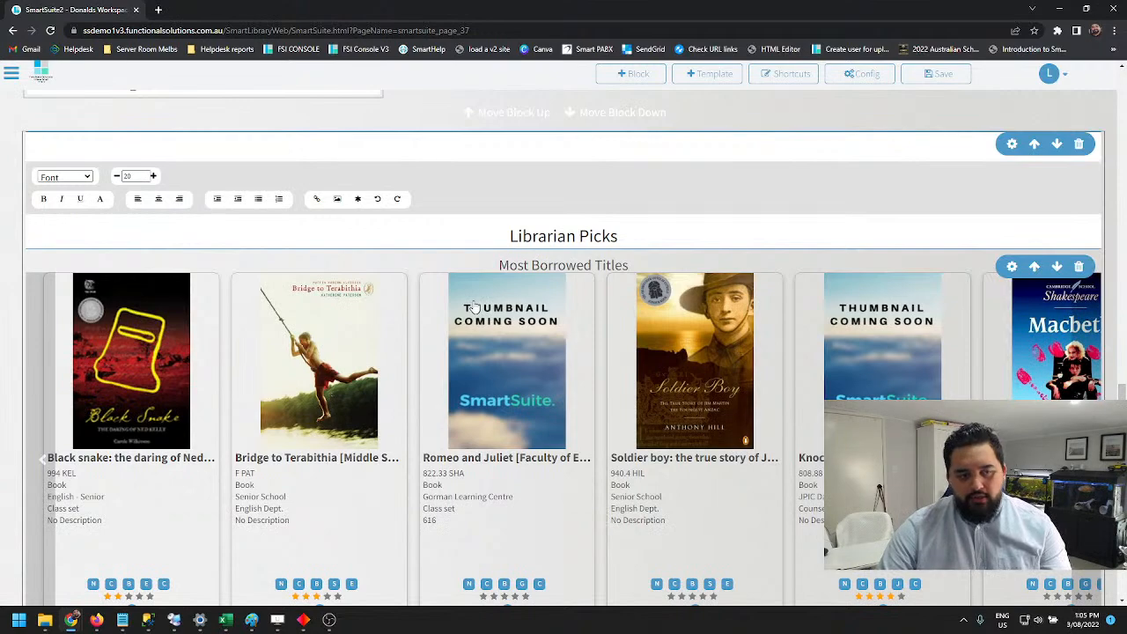
Insert another Most Borrowed Titles statistics block, starting from the empty one-column block at the page's end
scroll(582, 238, "down", 5)
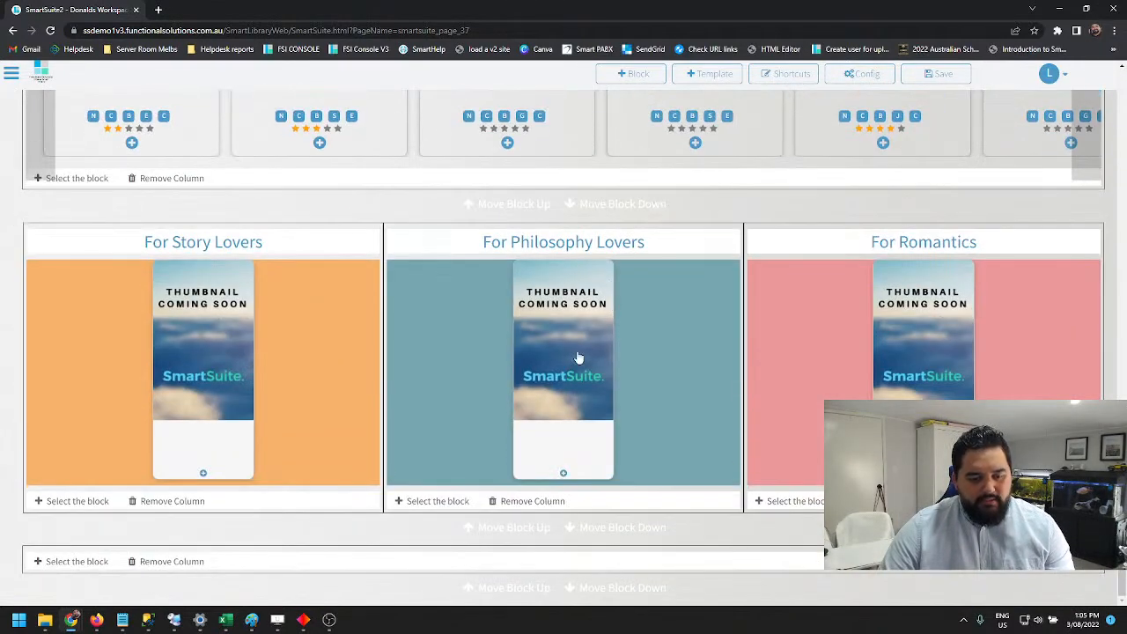
left_click(83, 563)
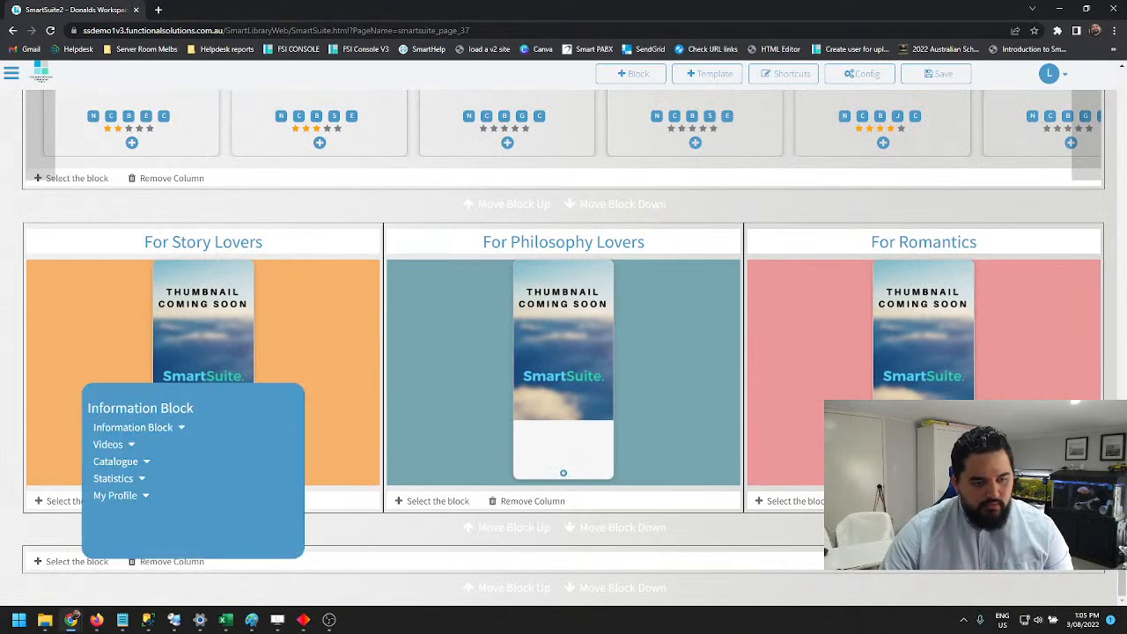
left_click(141, 479)
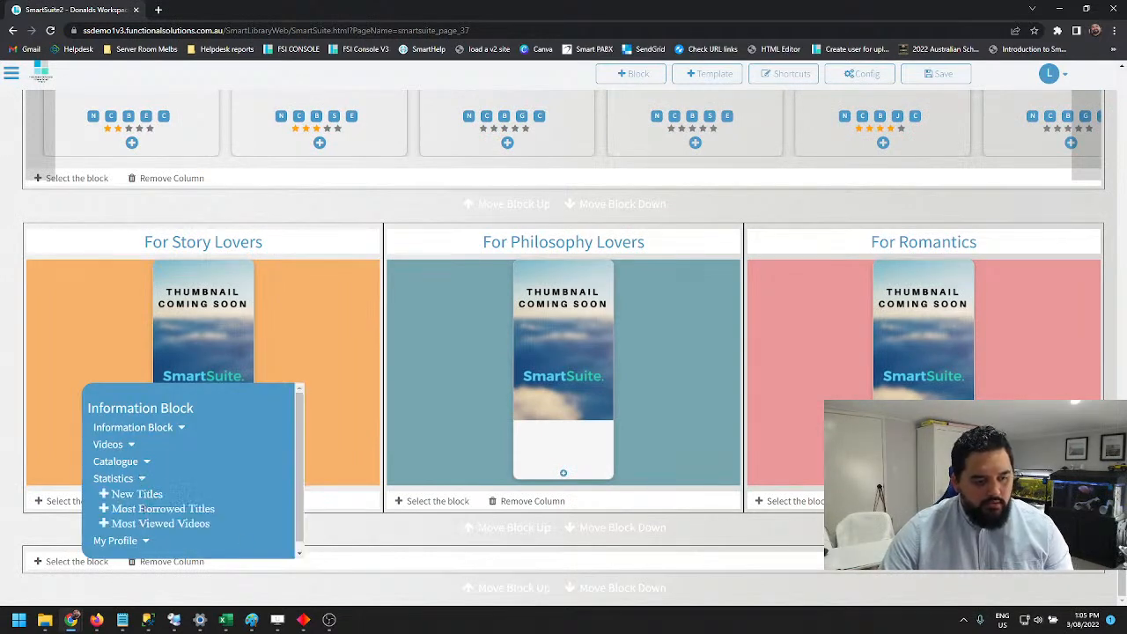
left_click(130, 509)
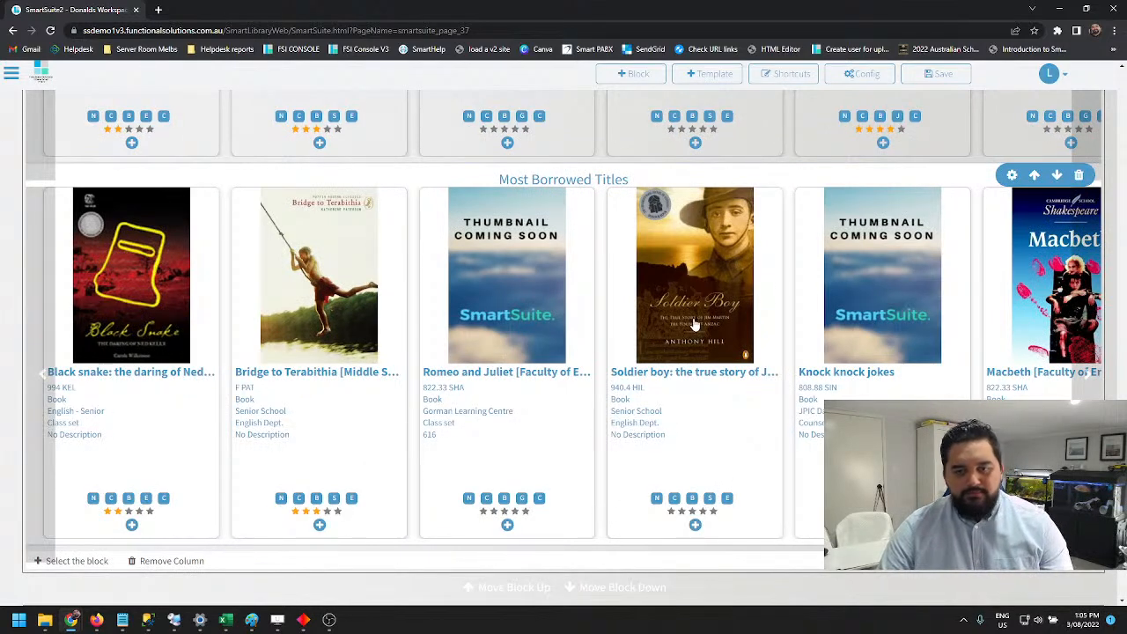
Set the result size of the second Most Borrowed Titles block to 5
left_click(1012, 176)
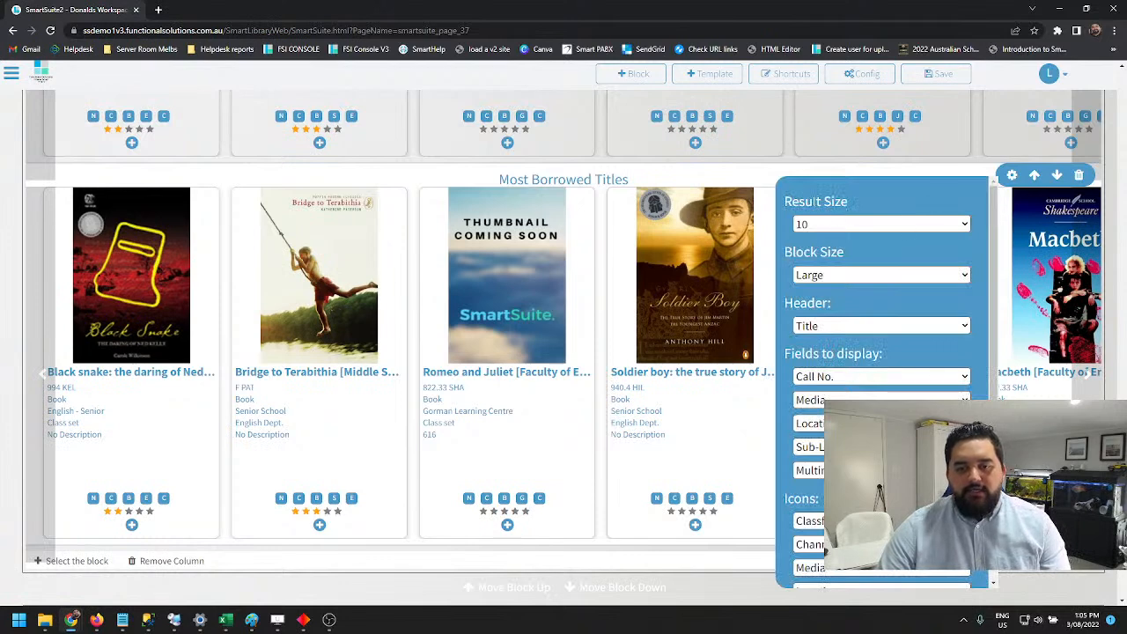
left_click(808, 227)
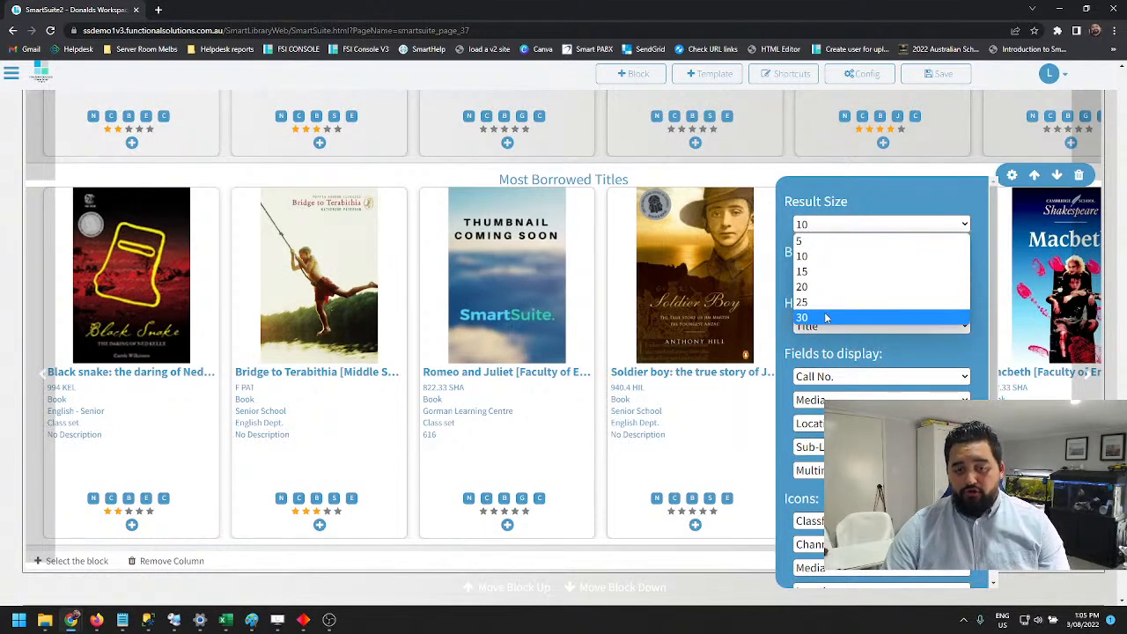
left_click(831, 240)
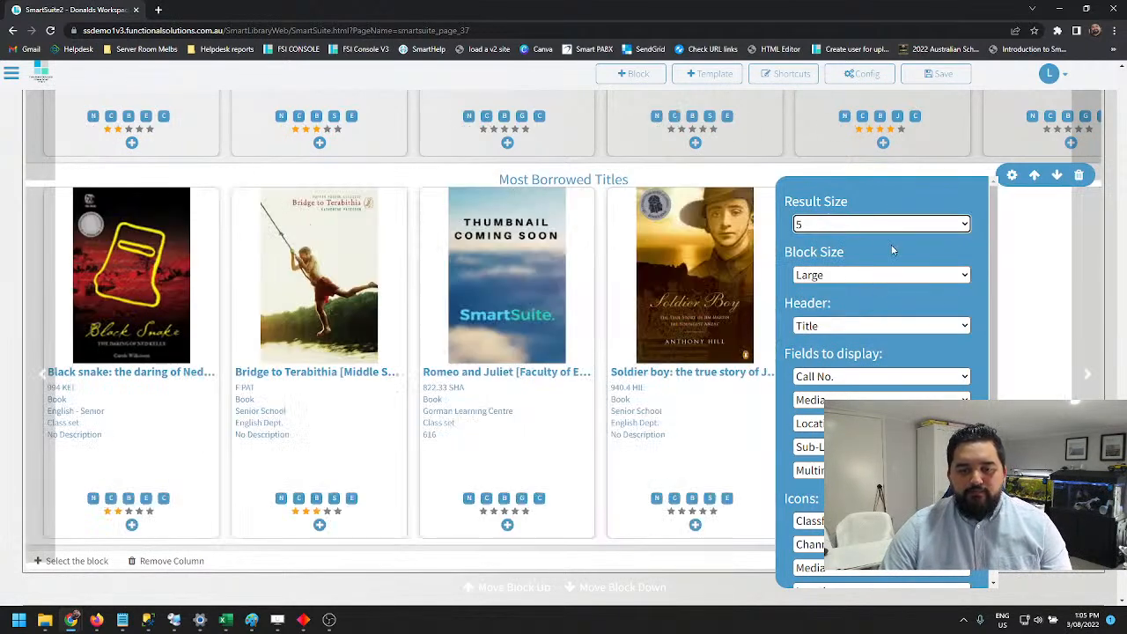
Try the Small, Medium and Large block sizes on the second Most Borrowed Titles block and settle on Medium
left_click(854, 276)
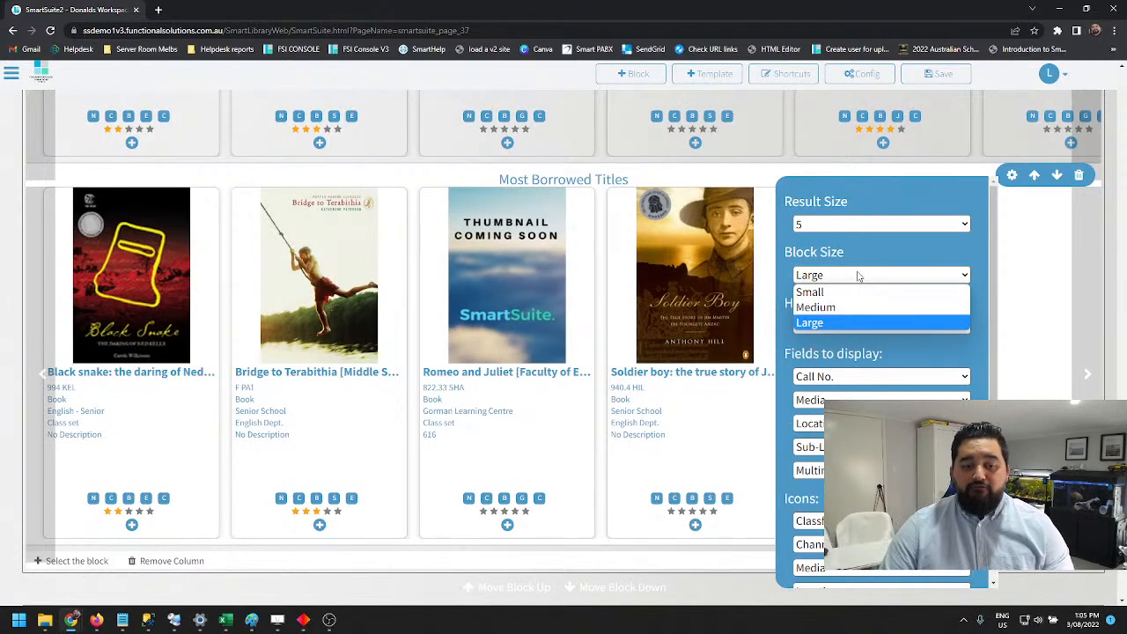
left_click(810, 292)
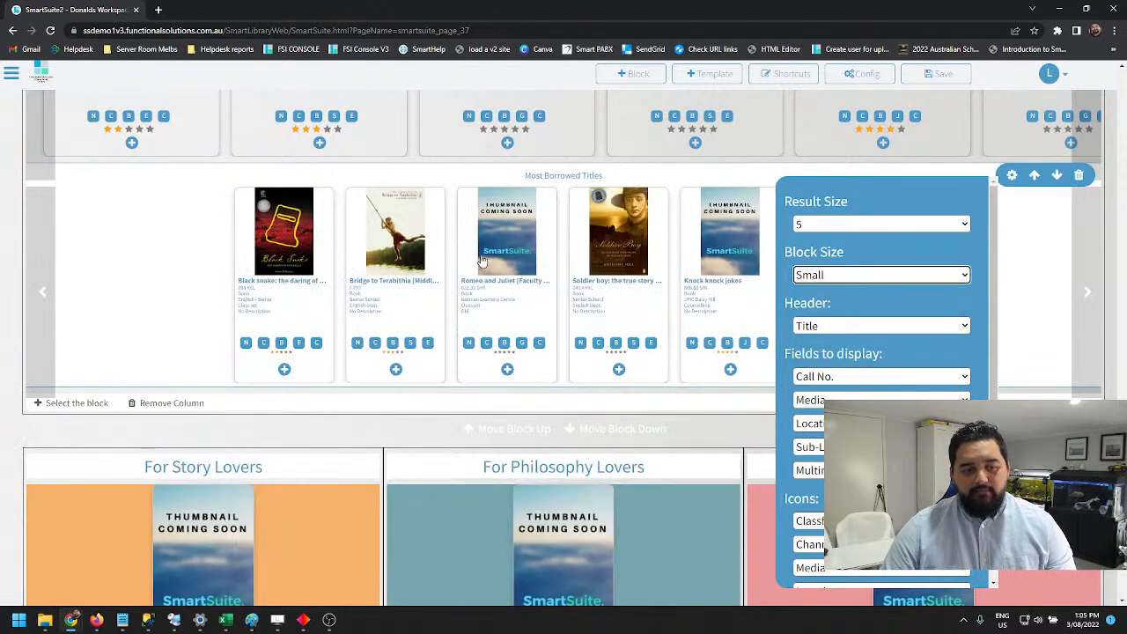
left_click(845, 276)
left_click(827, 307)
left_click(831, 275)
left_click(827, 322)
left_click(853, 280)
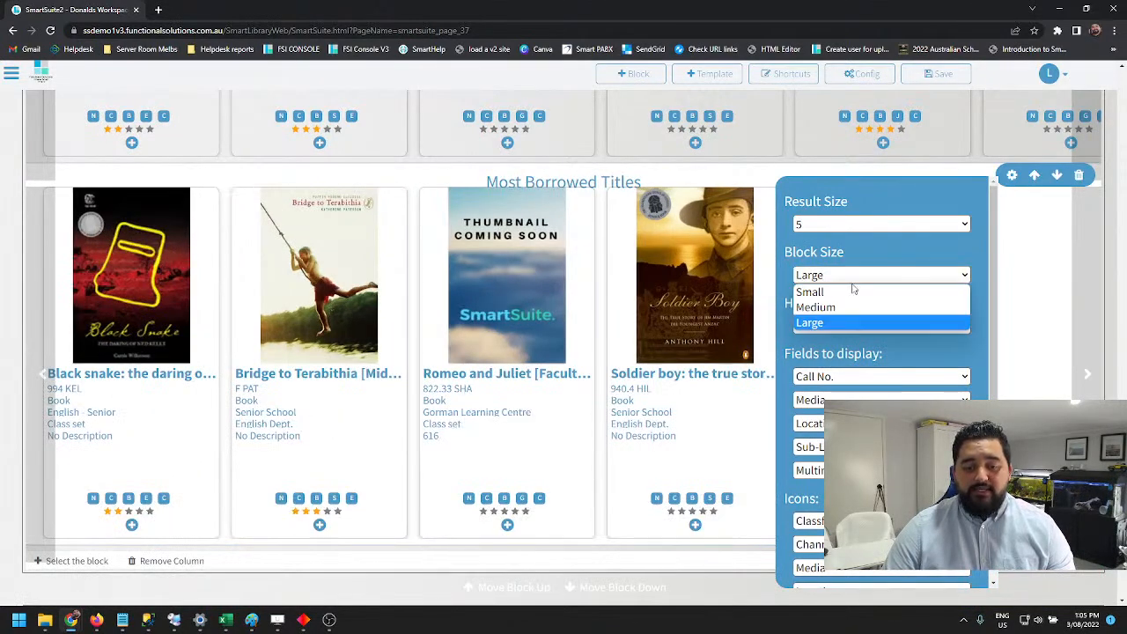
left_click(830, 307)
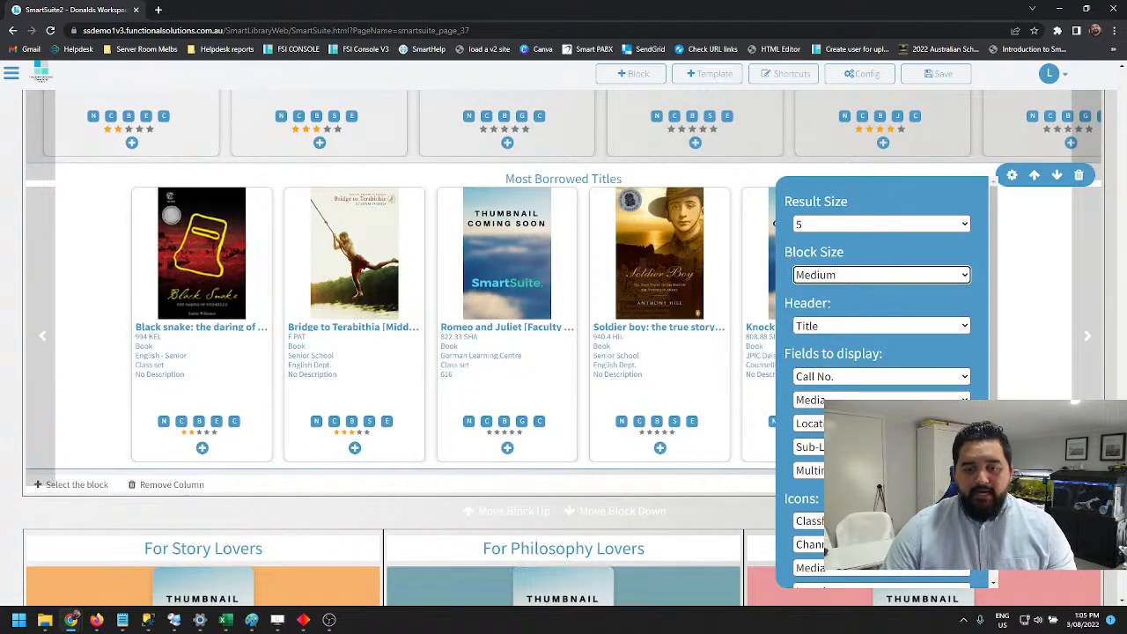
left_click(874, 327)
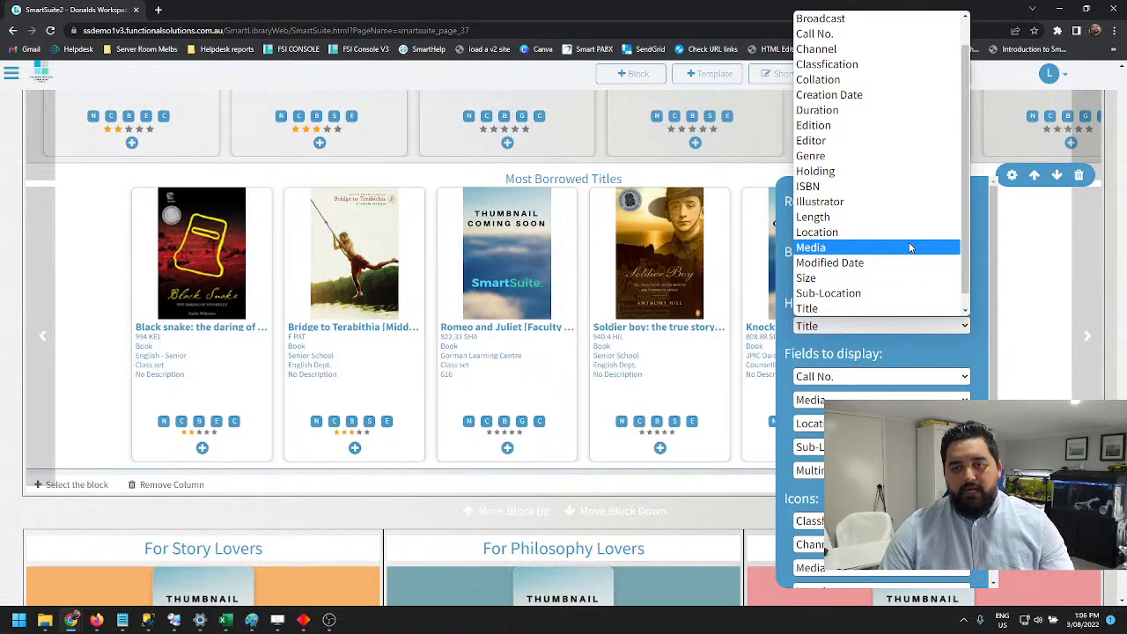
scroll(911, 229, "up", 2)
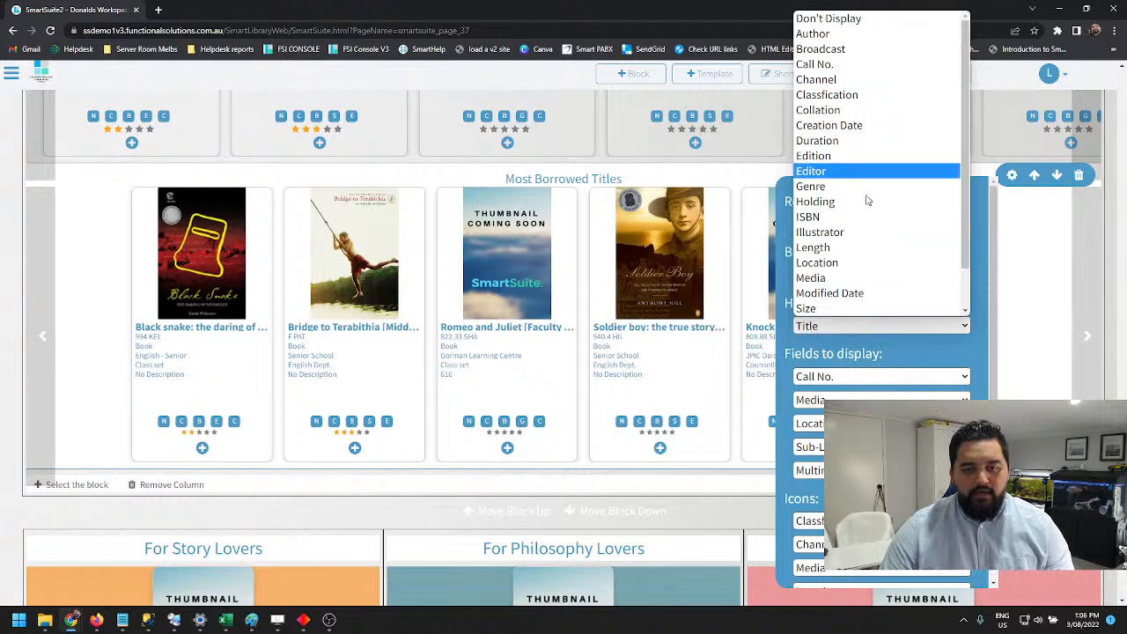
scroll(880, 281, "down", 1)
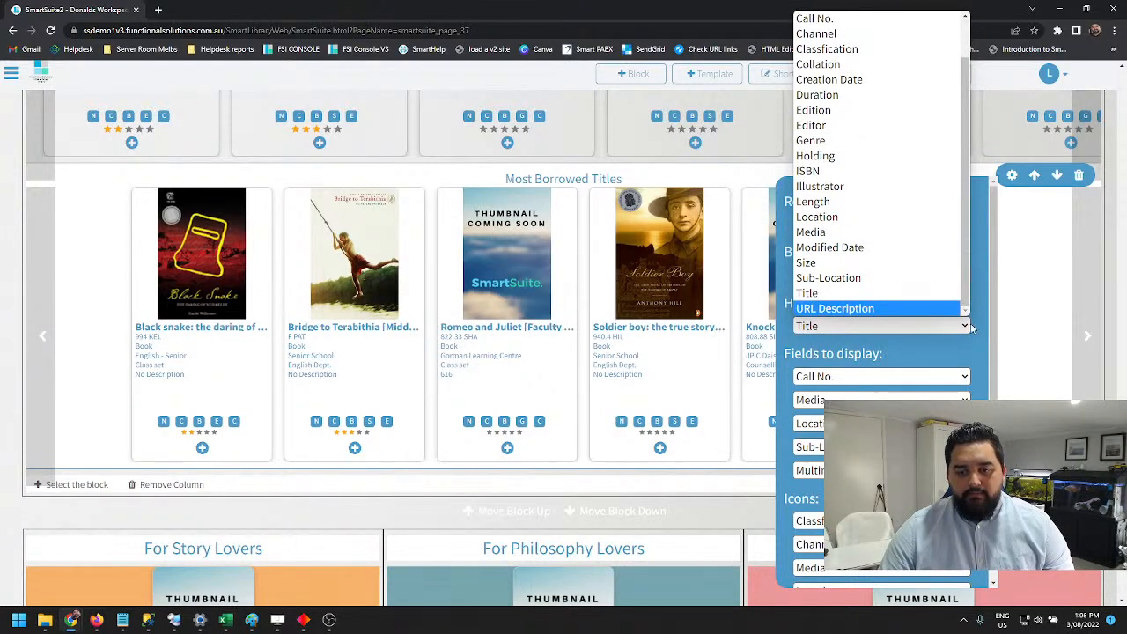
left_click(965, 327)
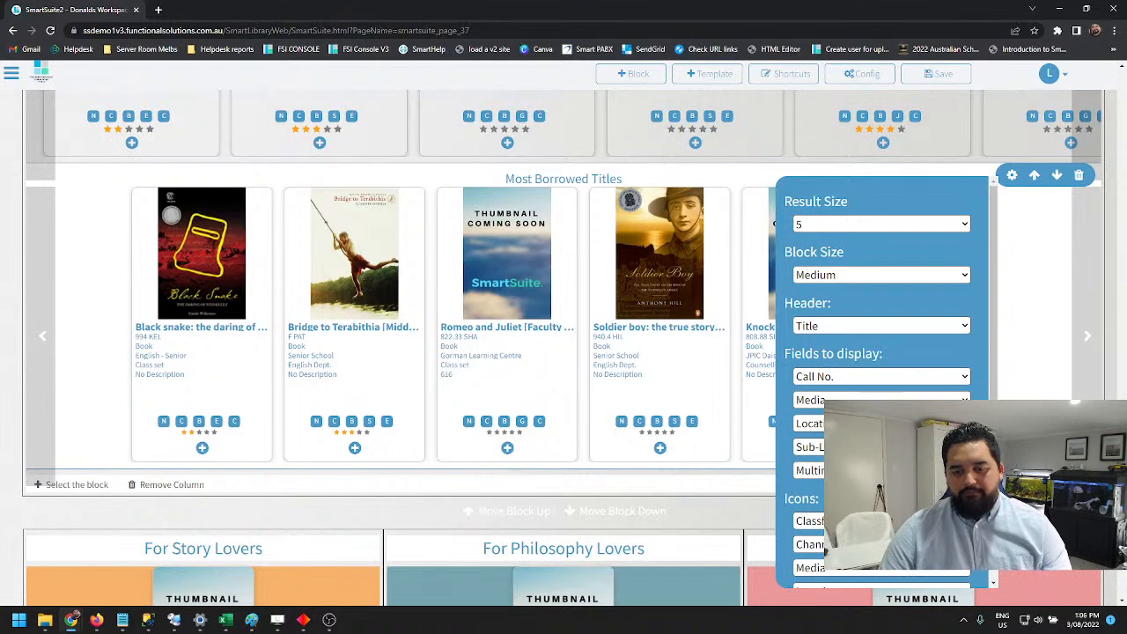
Change the second displayed field of the Most Borrowed Titles block from Media to Holding
left_click(881, 401)
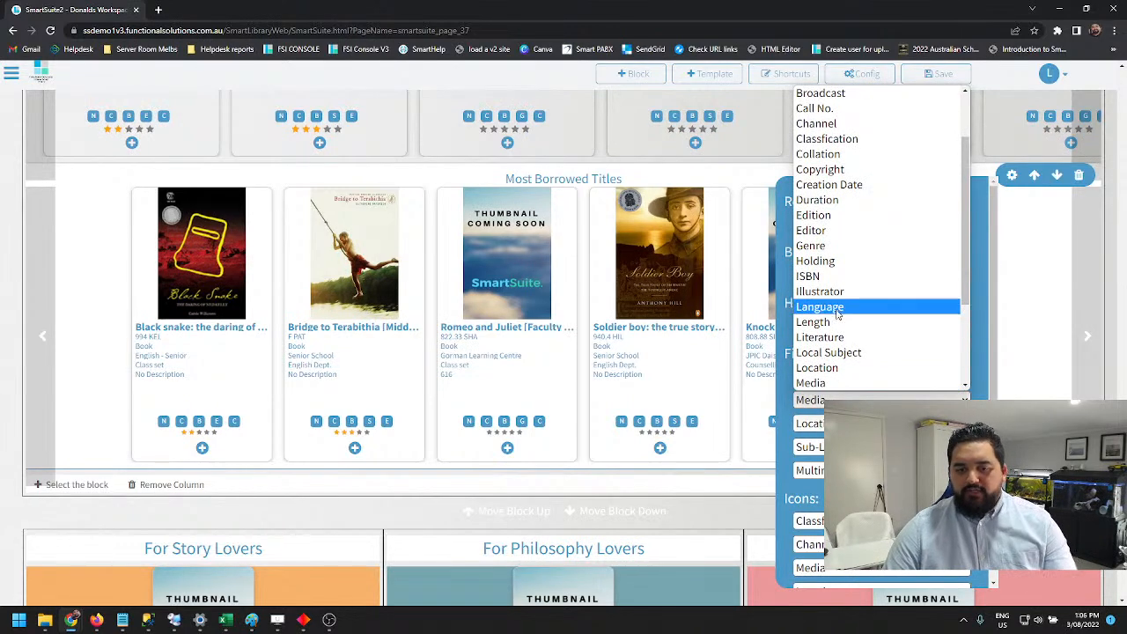
left_click(848, 261)
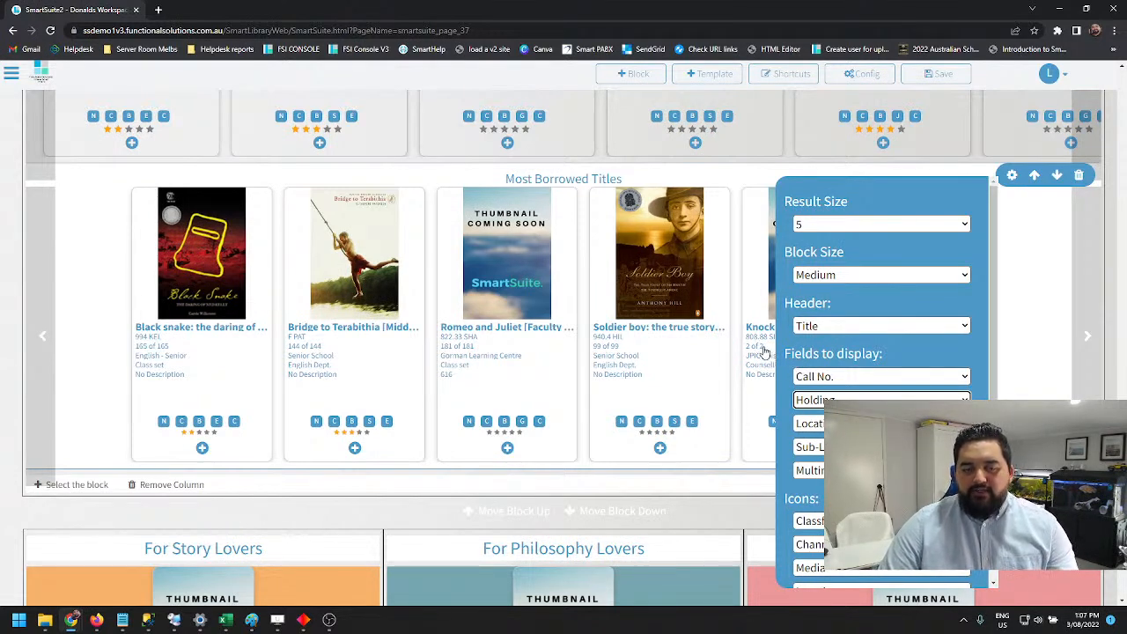
scroll(841, 378, "down", 3)
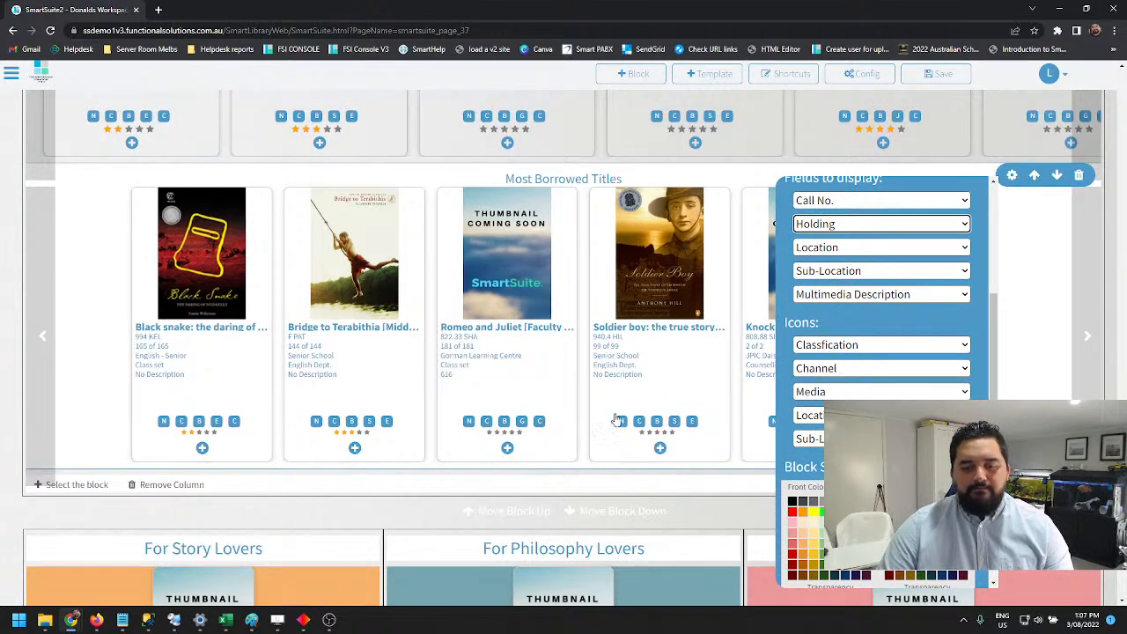
left_click(831, 345)
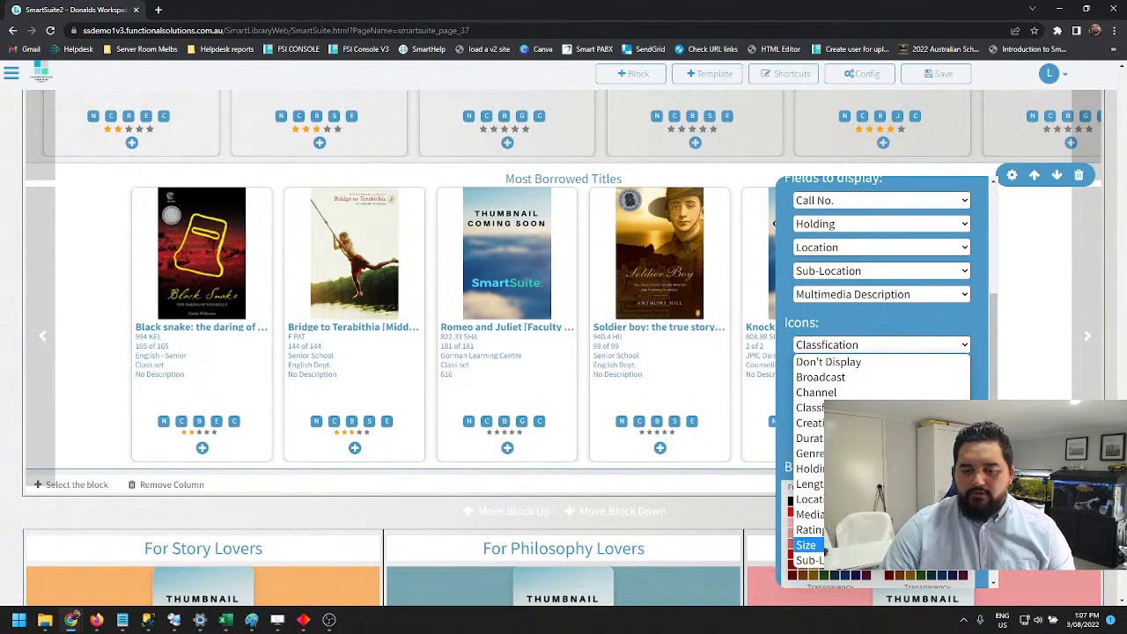
left_click(871, 345)
scroll(867, 379, "down", 1)
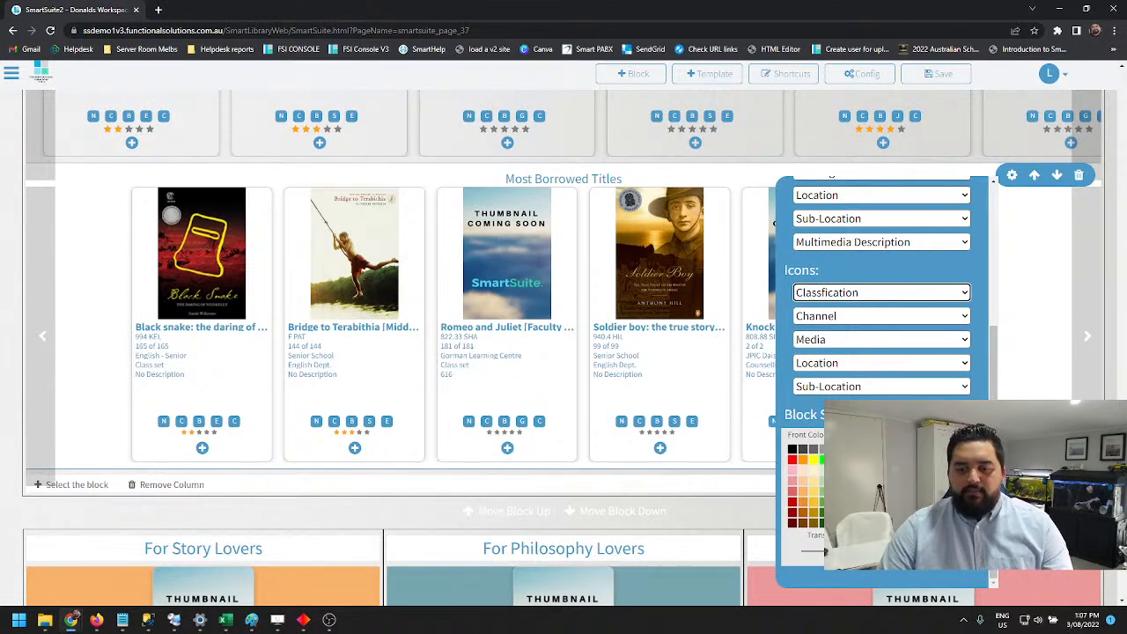
scroll(963, 361, "up", 12)
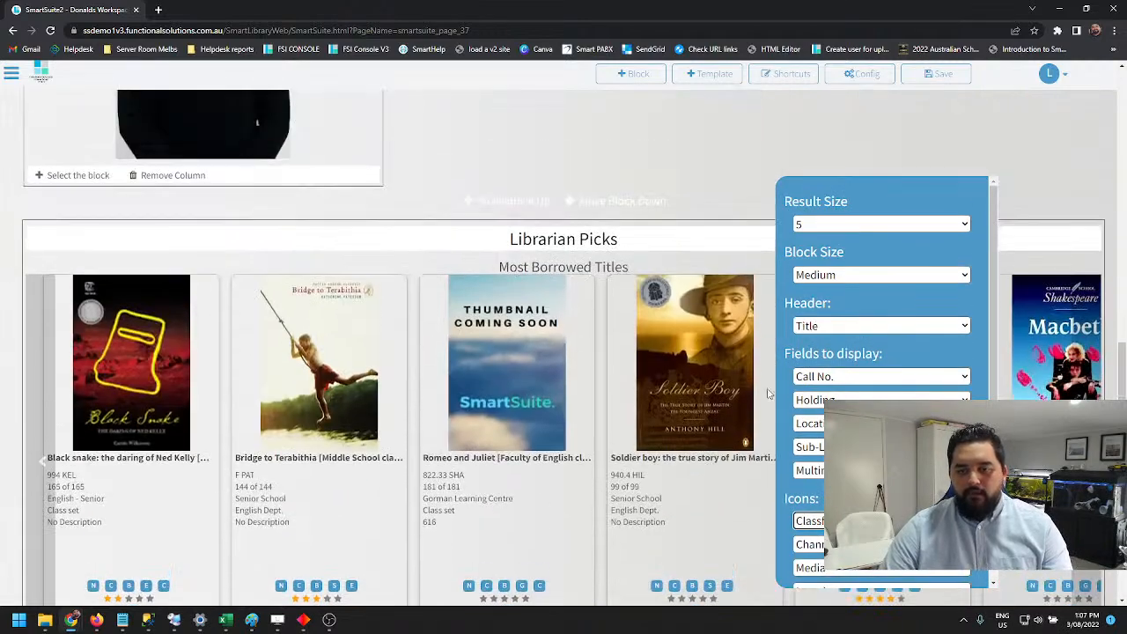
Close the second Most Borrowed Titles block's settings and save the page
scroll(855, 378, "down", 8)
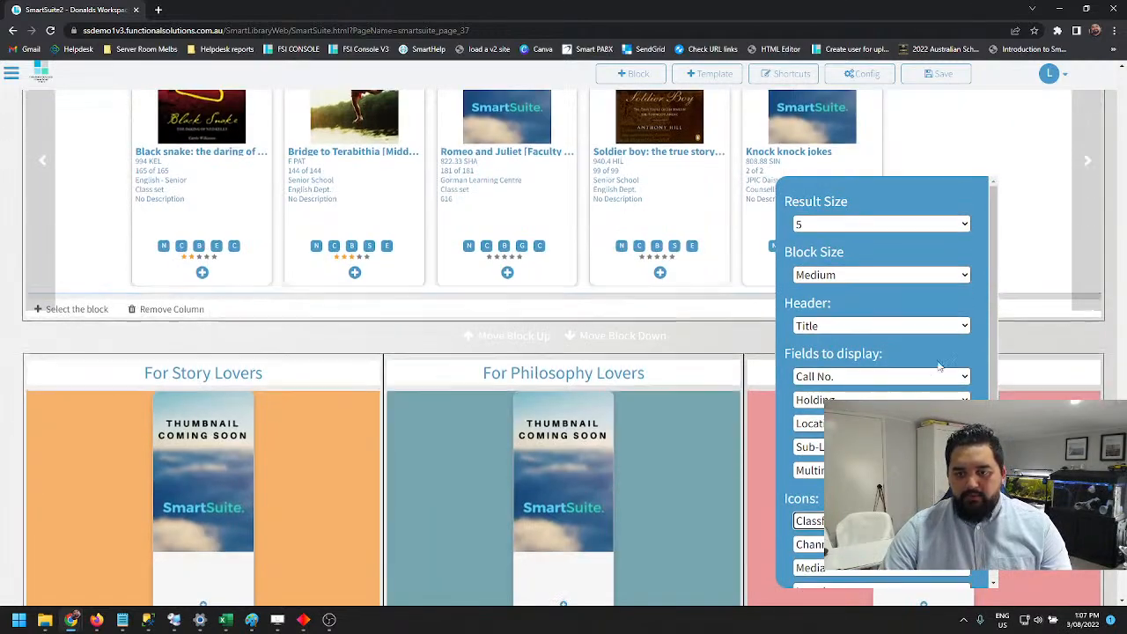
scroll(1004, 264, "up", 2)
scroll(936, 332, "down", 3)
scroll(933, 344, "down", 1)
scroll(919, 326, "up", 6)
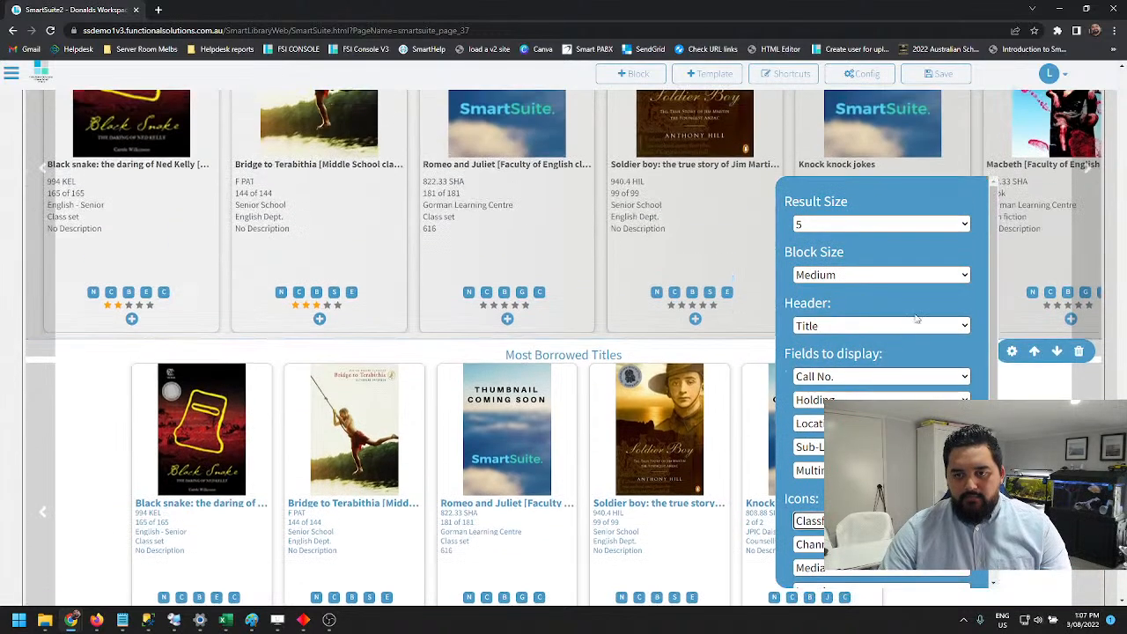
scroll(928, 316, "down", 2)
left_click(1010, 350)
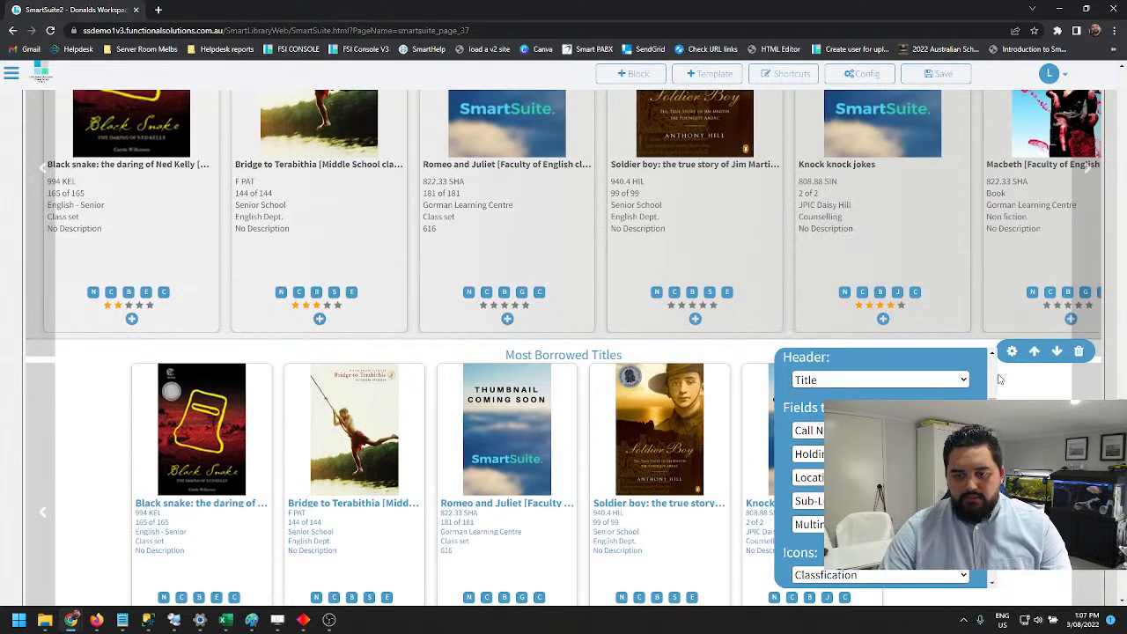
left_click(1011, 352)
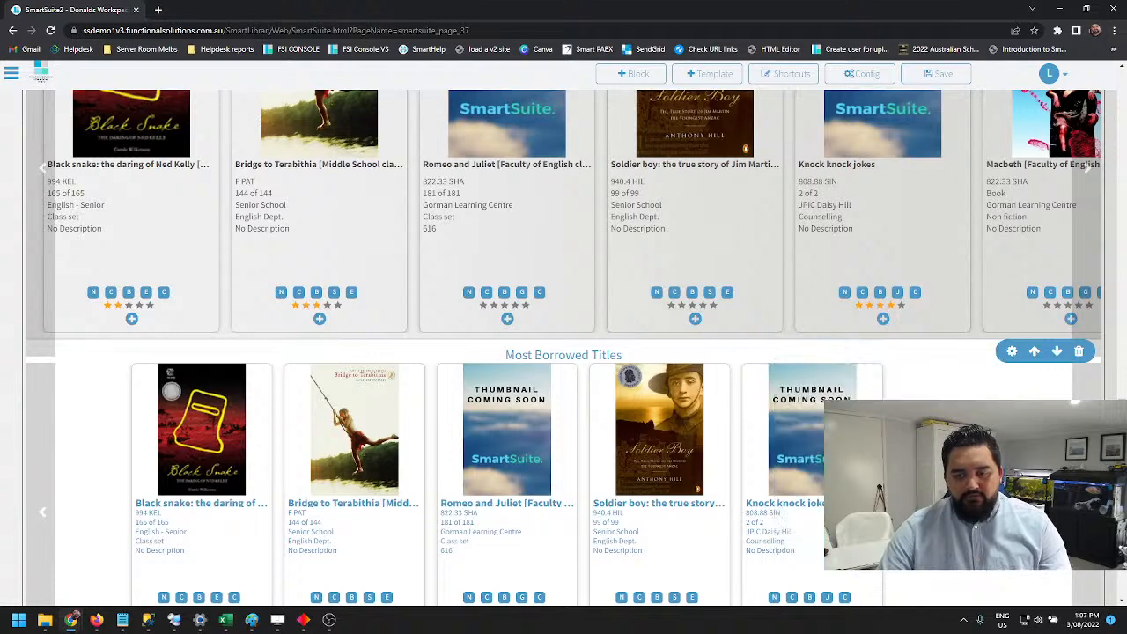
scroll(1010, 352, "down", 2)
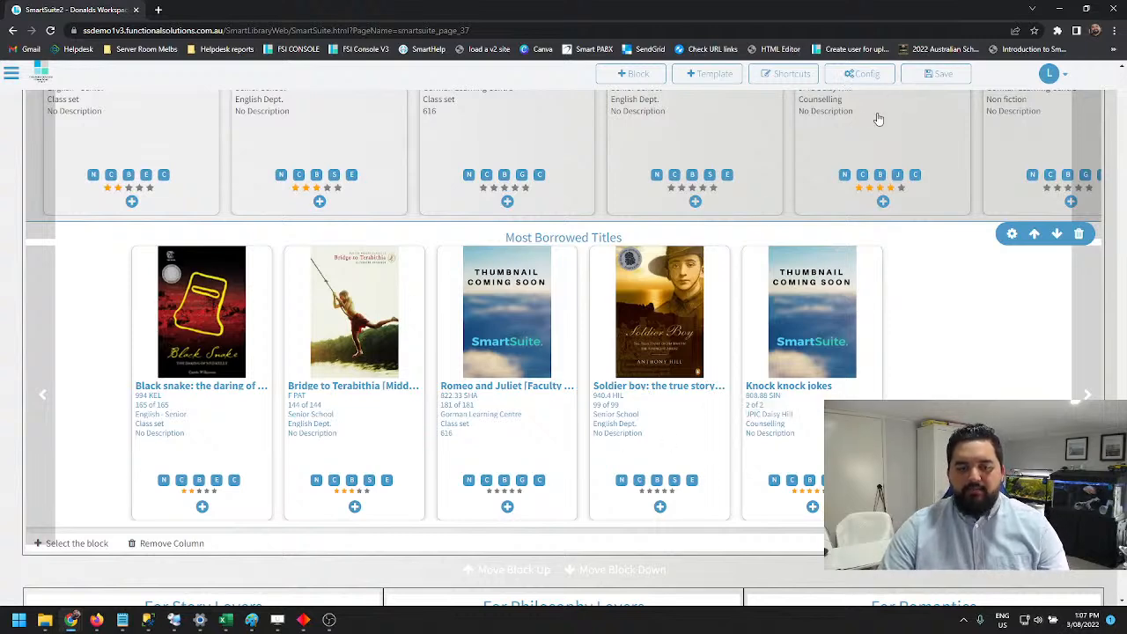
left_click(933, 76)
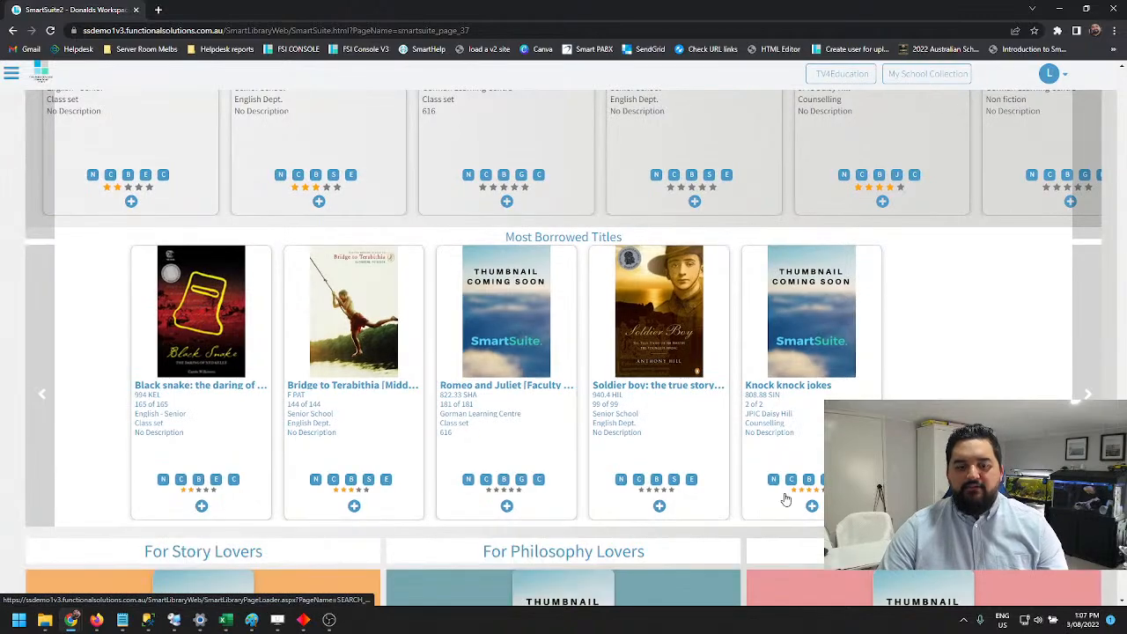
Review the saved page from the loans section through Librarian Picks to the For Story Lovers row
scroll(687, 454, "up", 4)
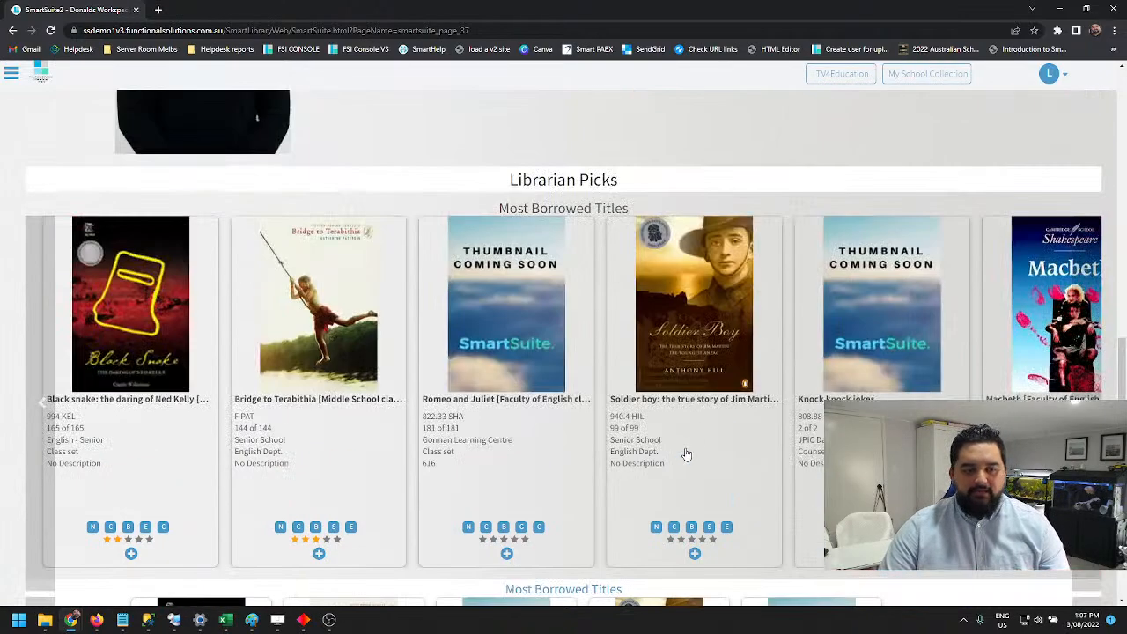
scroll(686, 454, "up", 15)
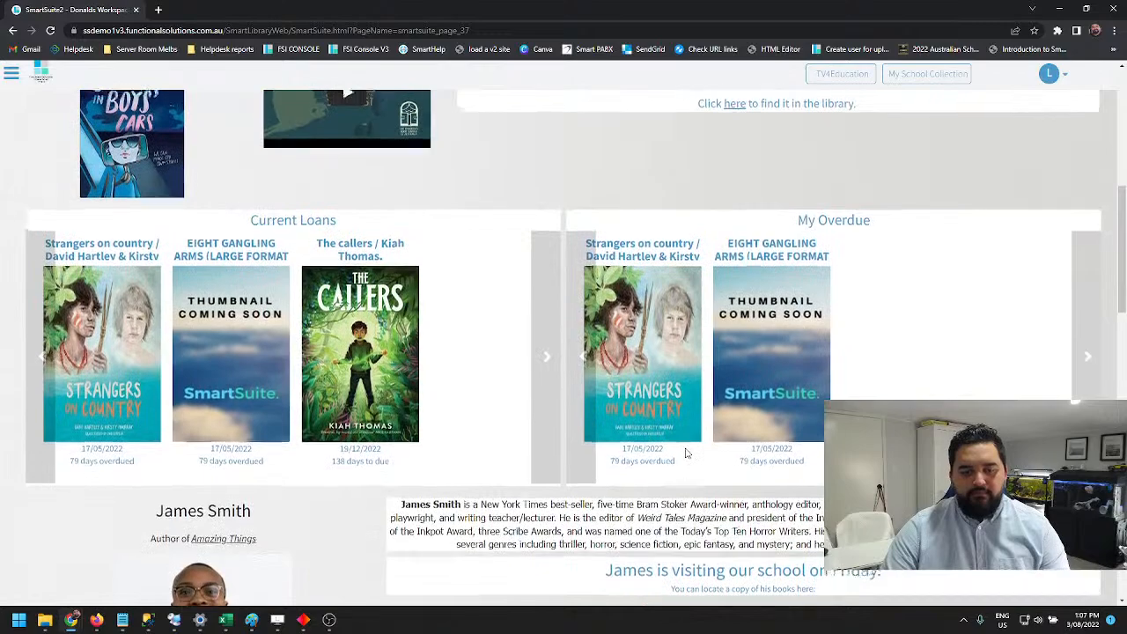
scroll(687, 454, "down", 12)
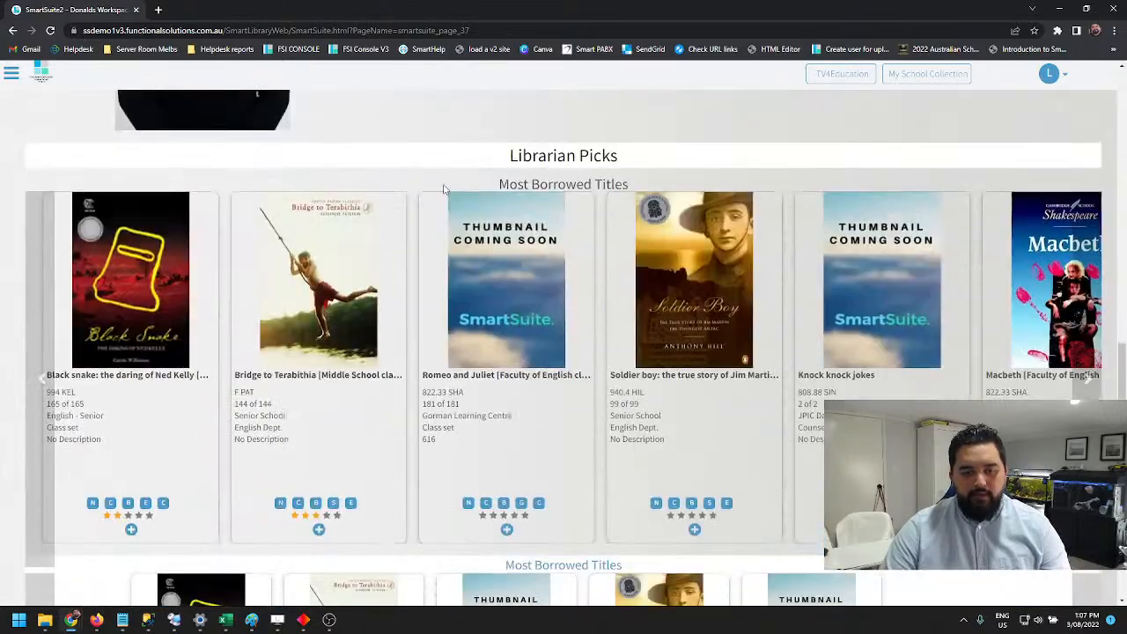
scroll(614, 321, "down", 3)
scroll(643, 340, "down", 3)
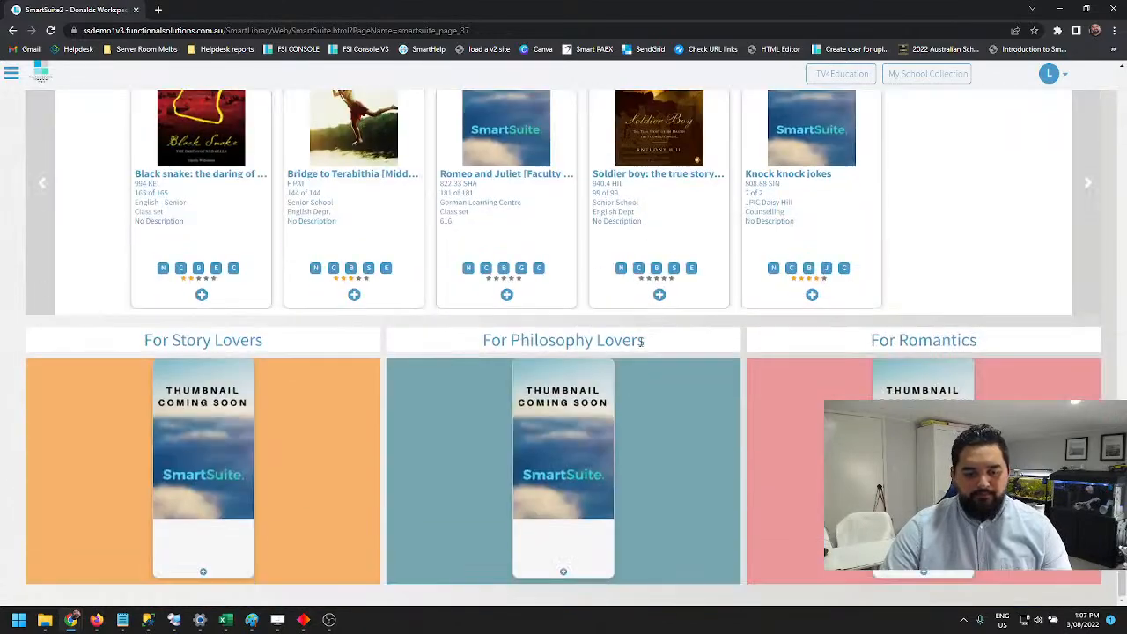
scroll(630, 334, "up", 7)
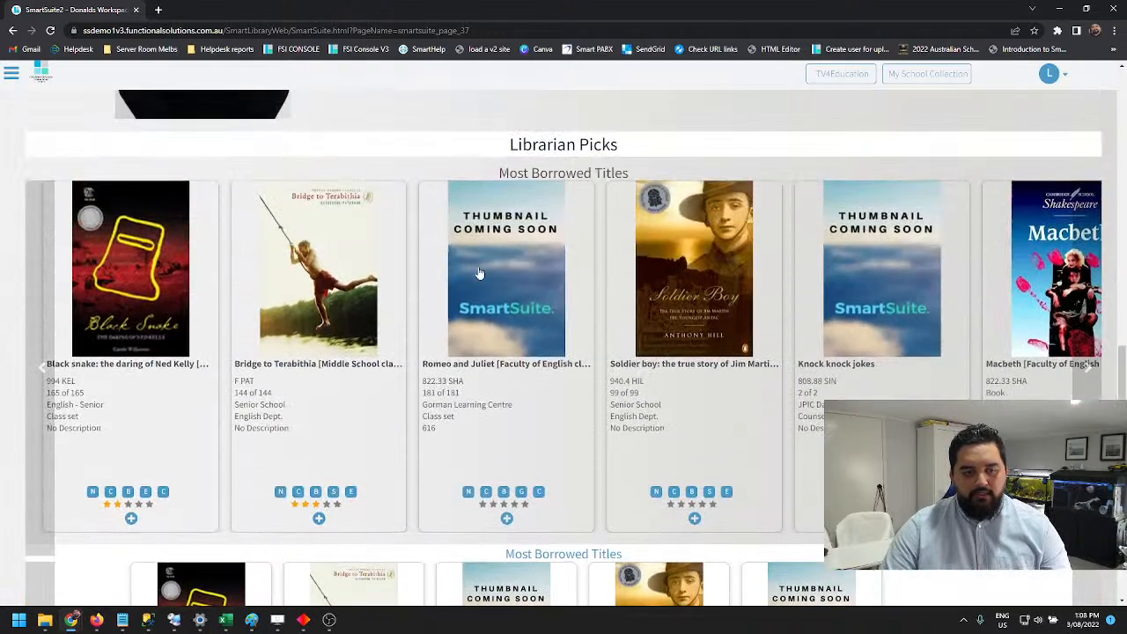
Reopen the page for editing and add another empty one-column block at its end
left_click(11, 74)
left_click(30, 106)
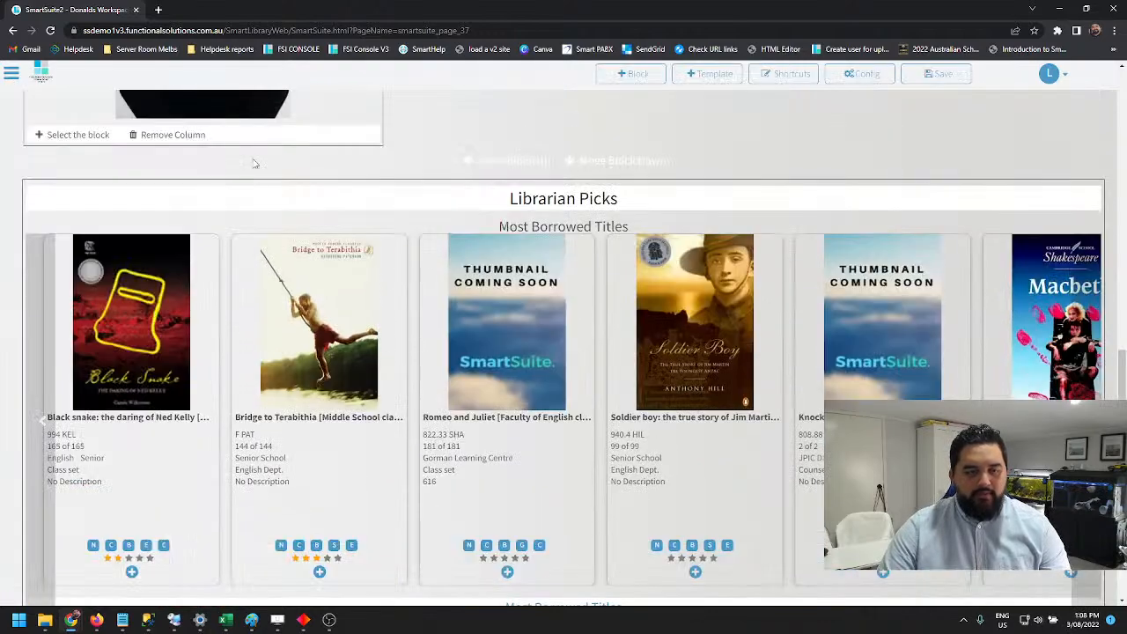
scroll(647, 286, "down", 1)
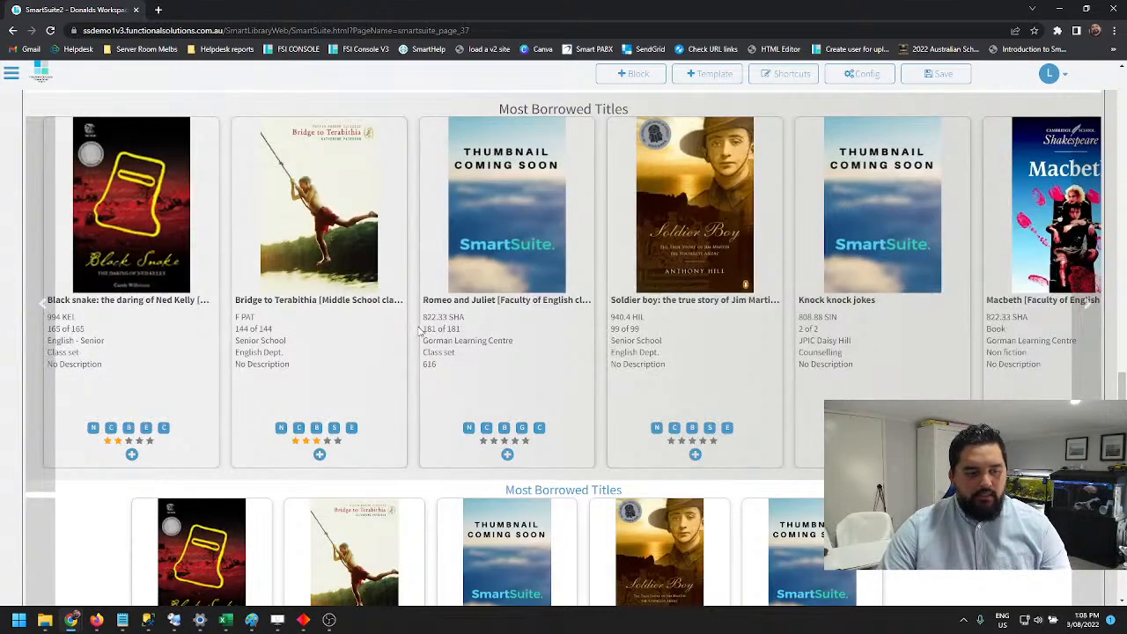
scroll(419, 329, "down", 2)
scroll(505, 232, "up", 3)
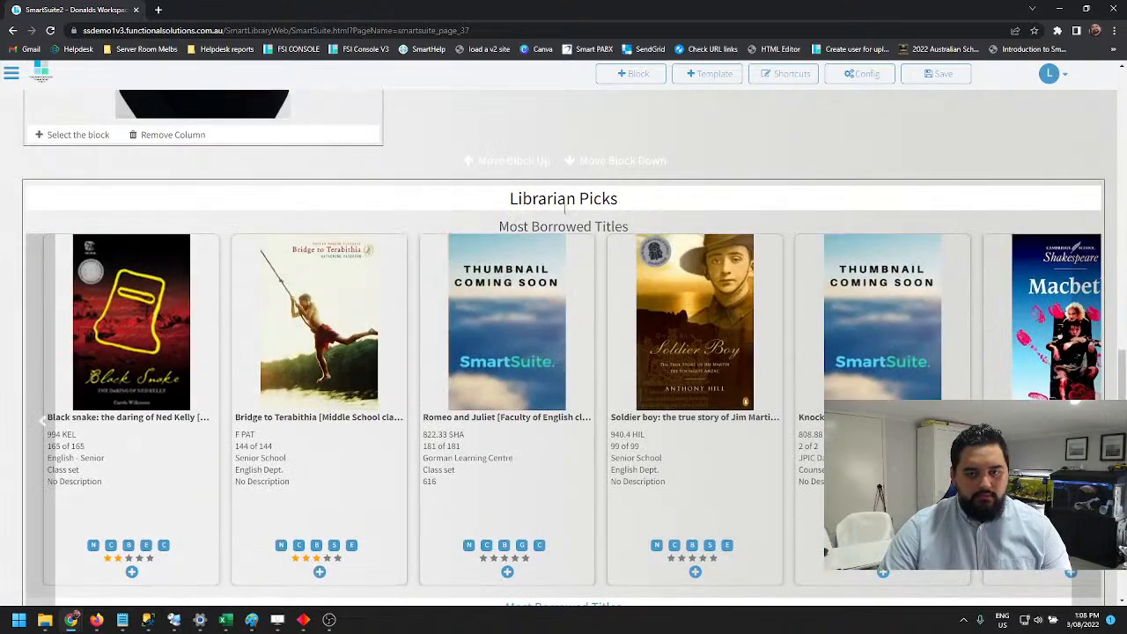
scroll(530, 177, "down", 8)
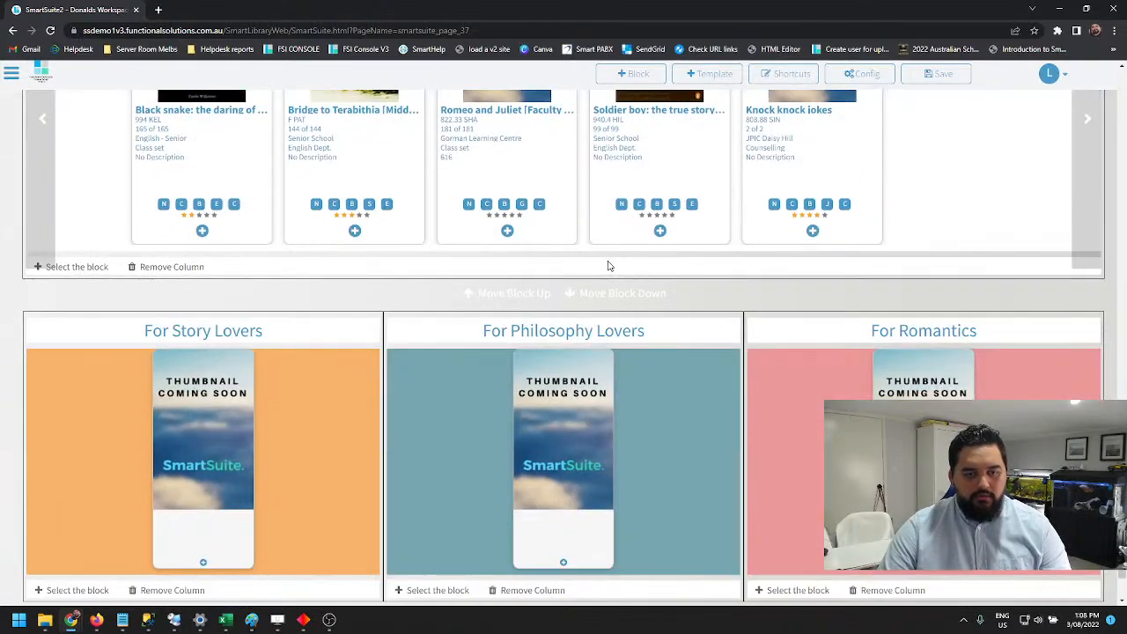
scroll(521, 372, "down", 1)
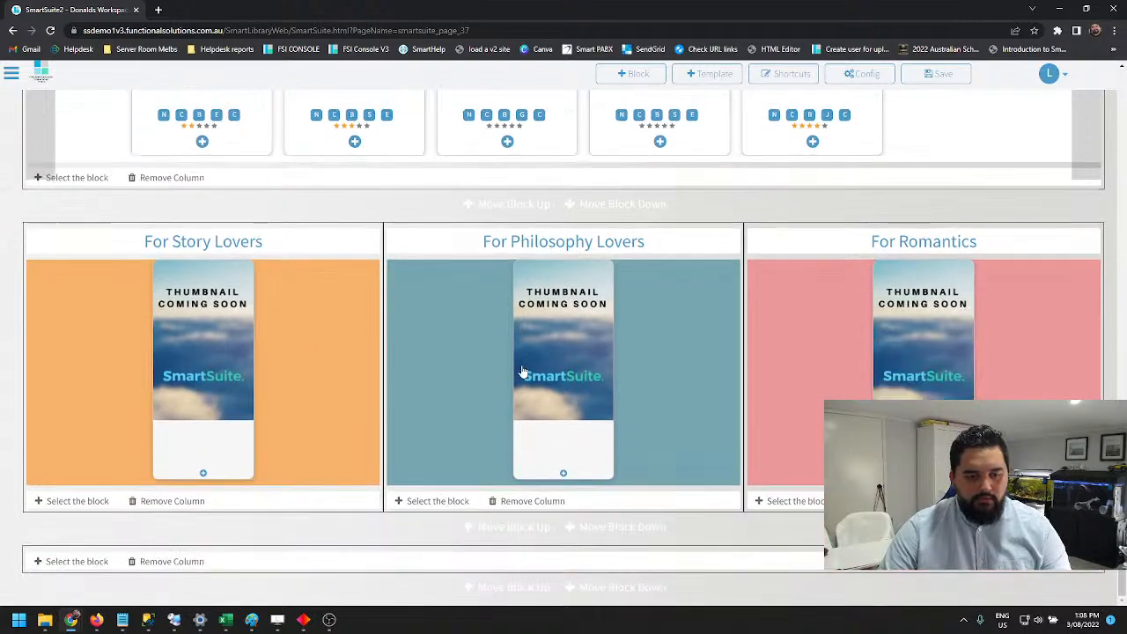
scroll(493, 564, "up", 4)
scroll(476, 539, "down", 4)
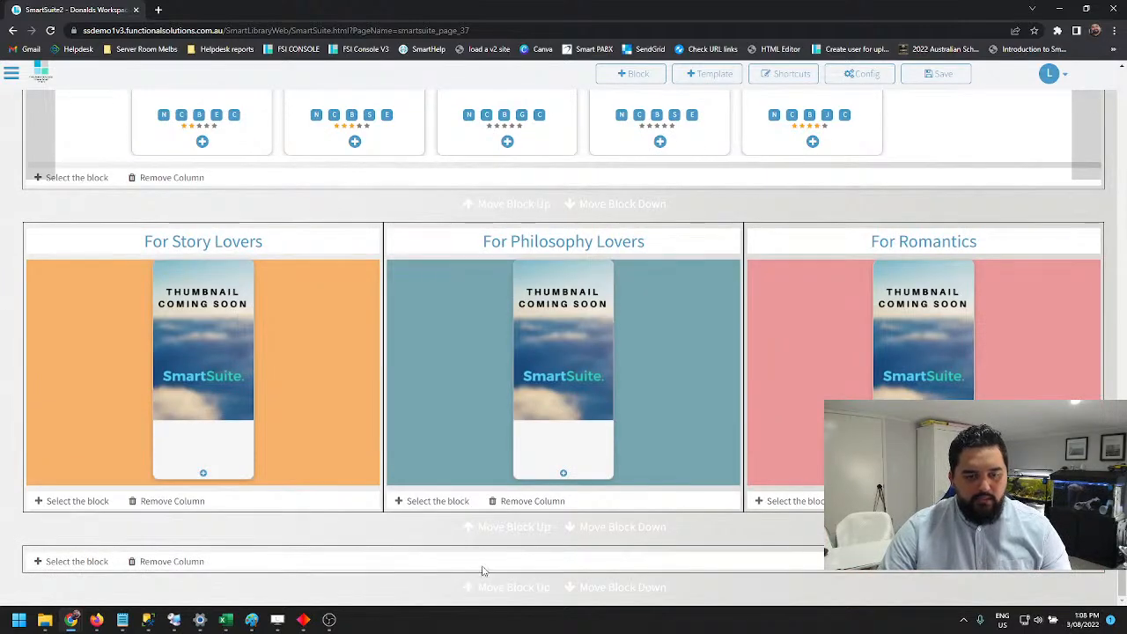
scroll(370, 466, "up", 5)
left_click(632, 76)
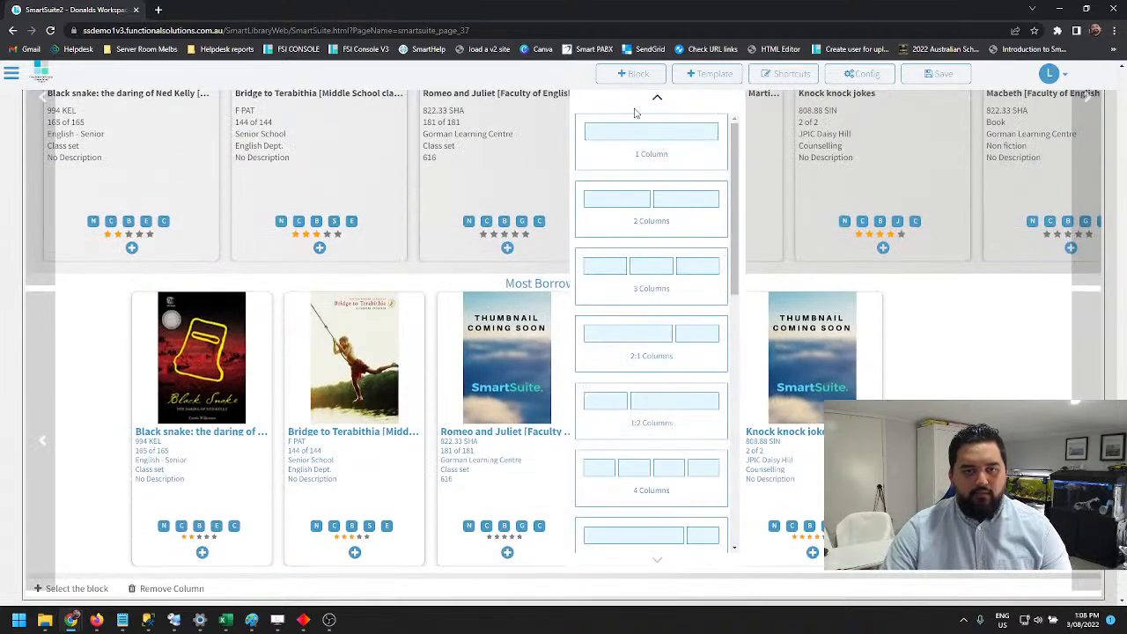
scroll(220, 554, "down", 5)
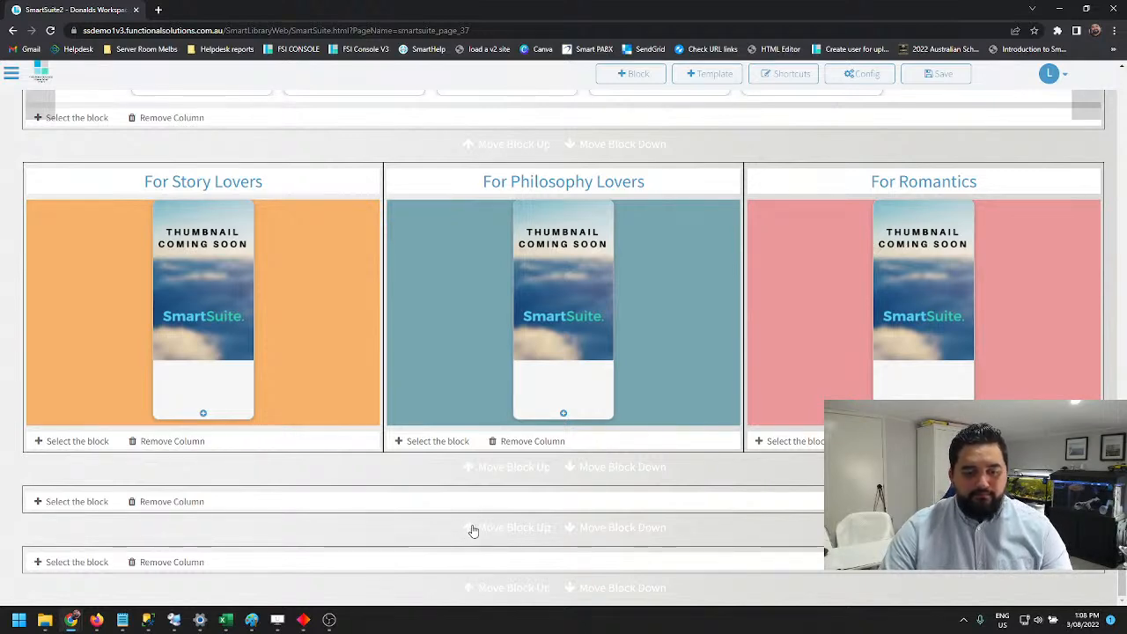
scroll(472, 529, "up", 1)
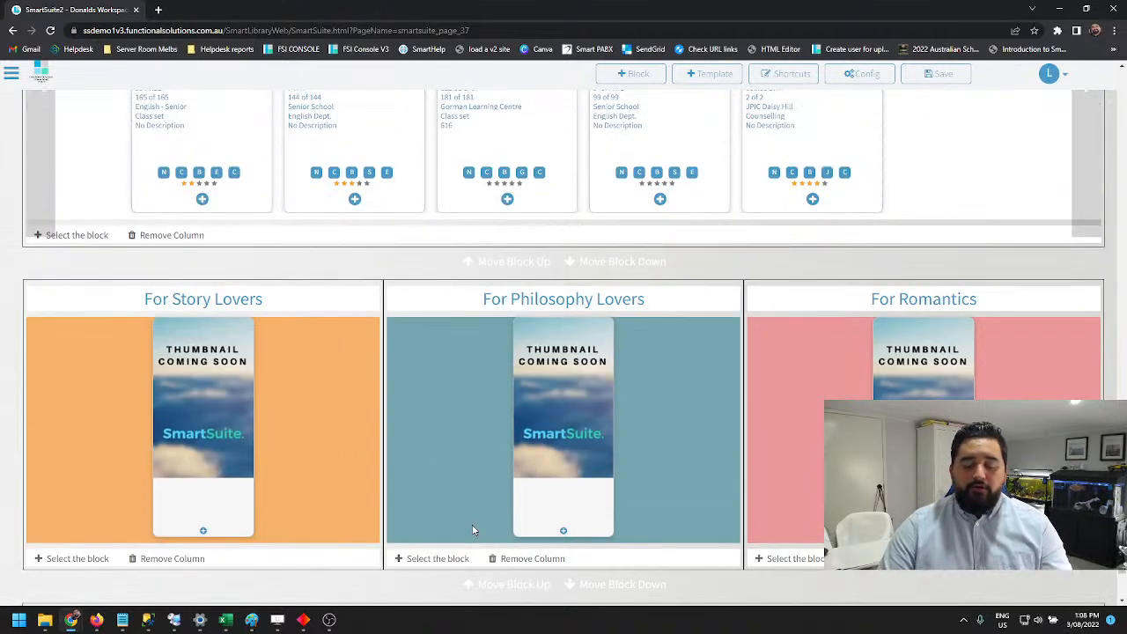
scroll(473, 529, "down", 1)
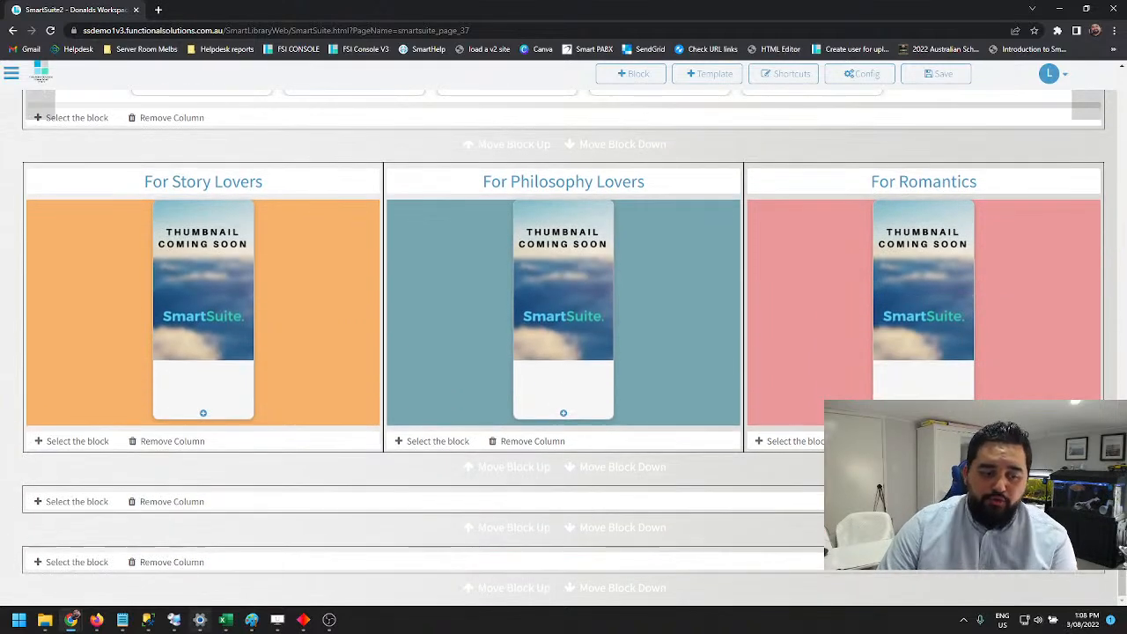
Try inserting a Most Viewed Videos statistics block from the last empty block and browse its videos
left_click(71, 562)
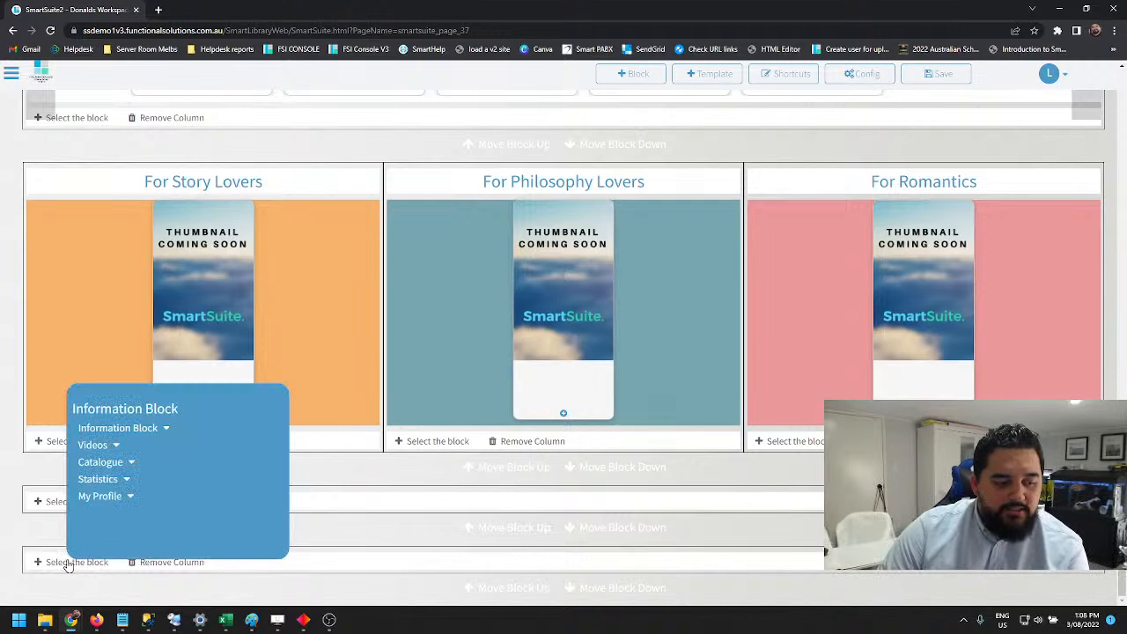
left_click(125, 480)
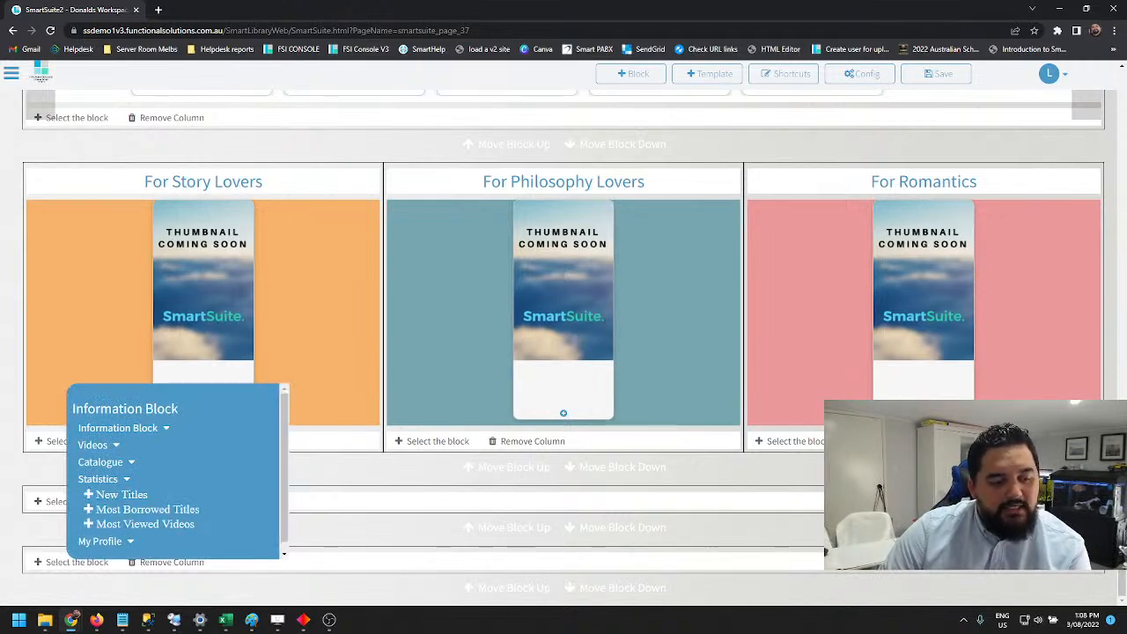
left_click(145, 524)
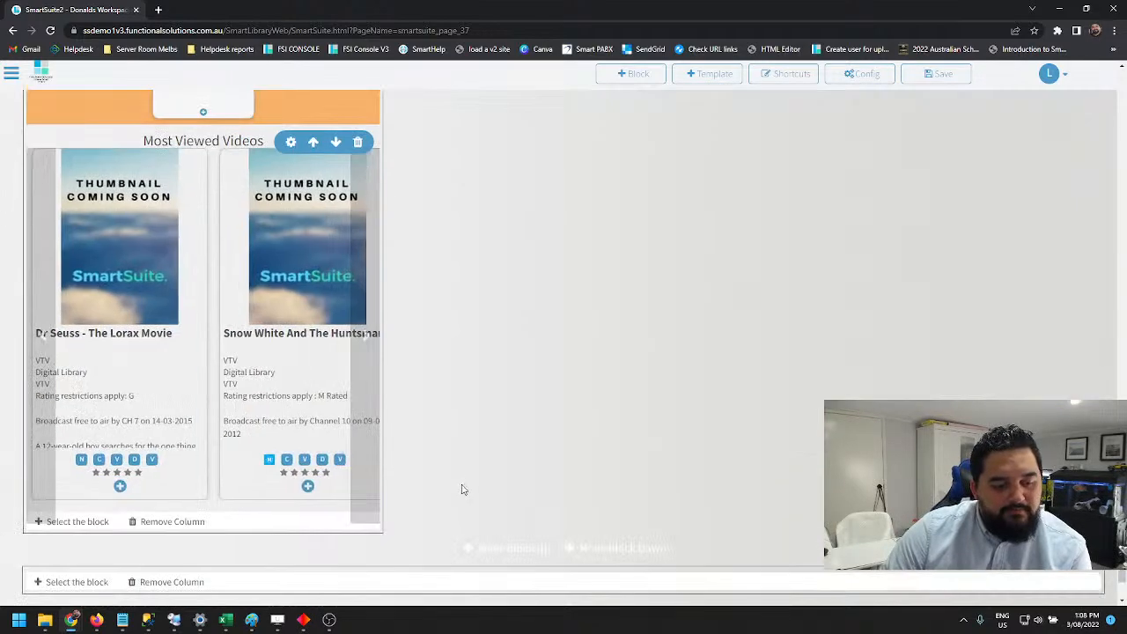
left_click(366, 318)
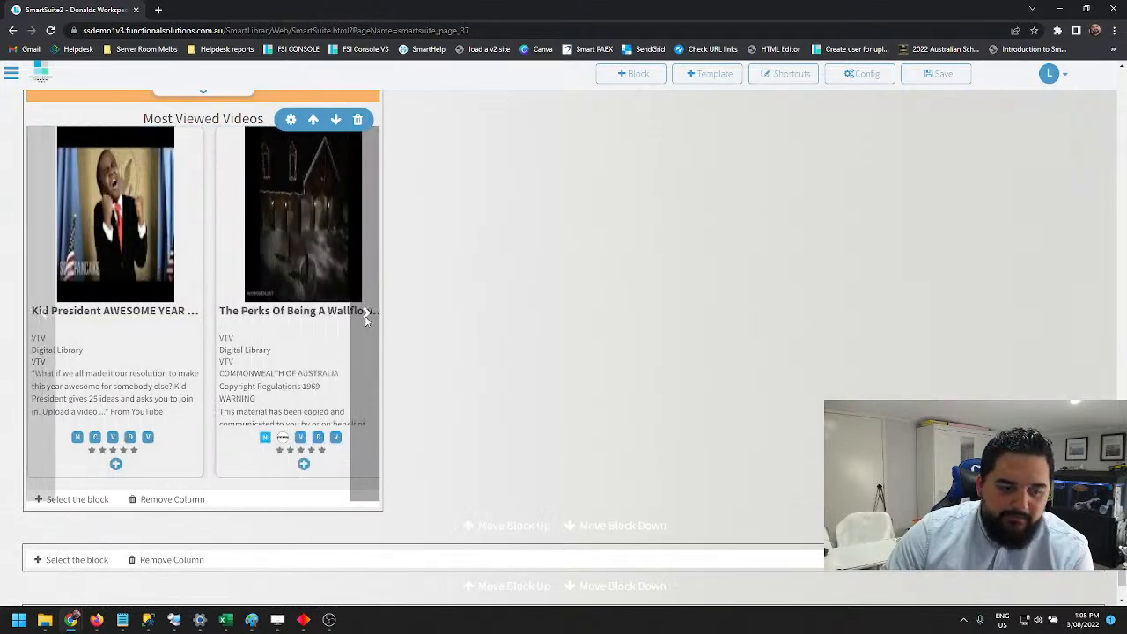
scroll(379, 256, "up", 3)
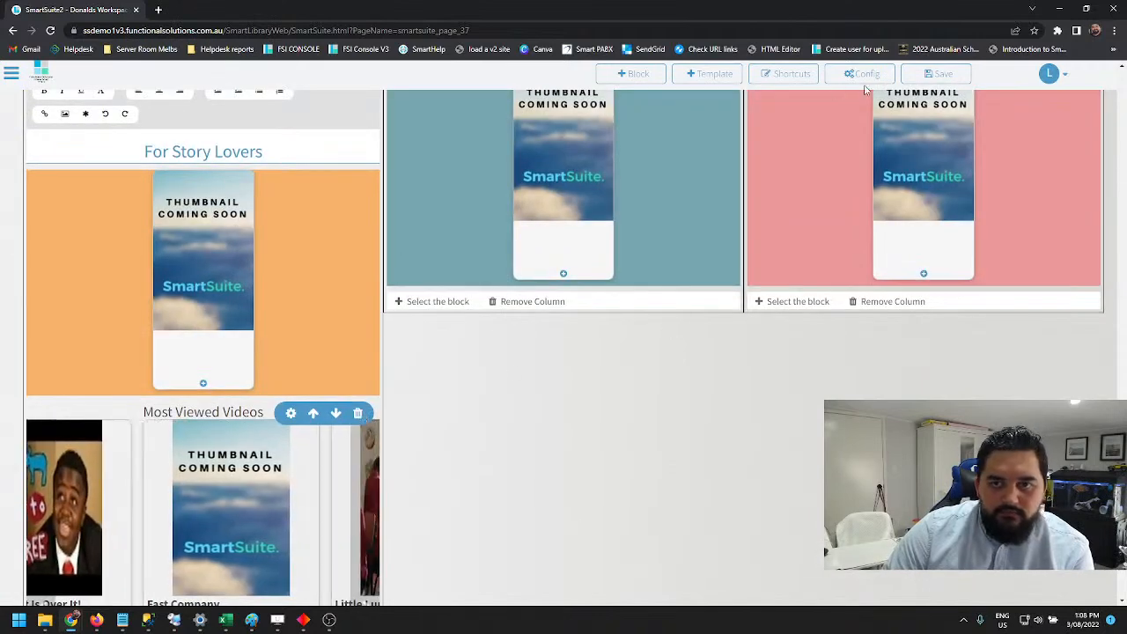
Reload the page to discard the unsaved one-column and Most Viewed Videos blocks
left_click(11, 76)
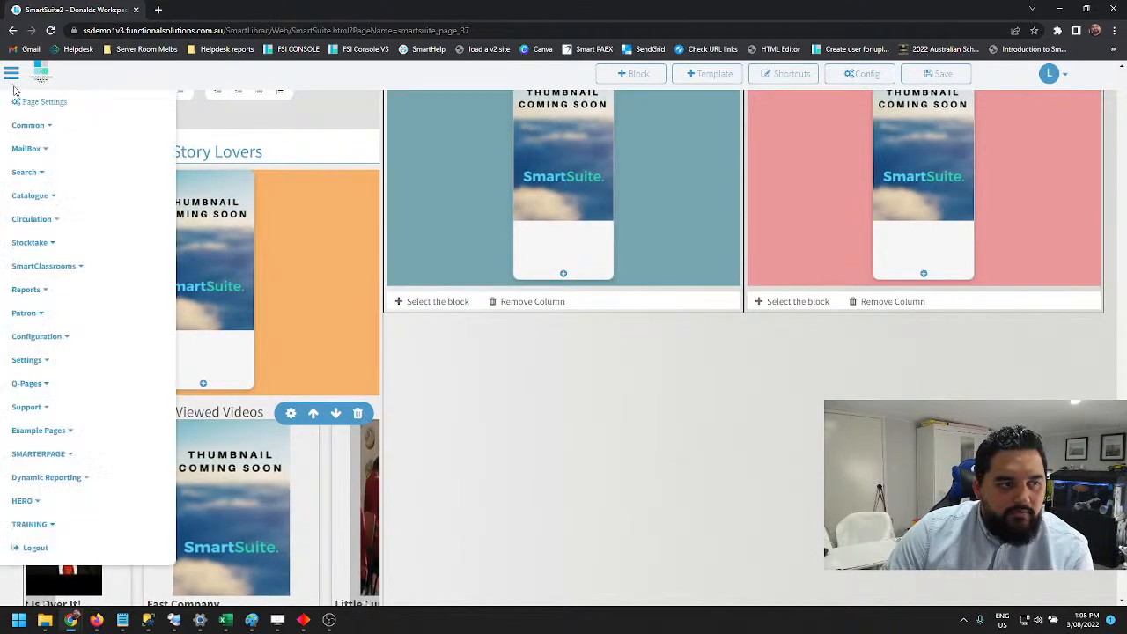
left_click(237, 30)
left_click(226, 31)
left_click_drag(251, 30, 514, 27)
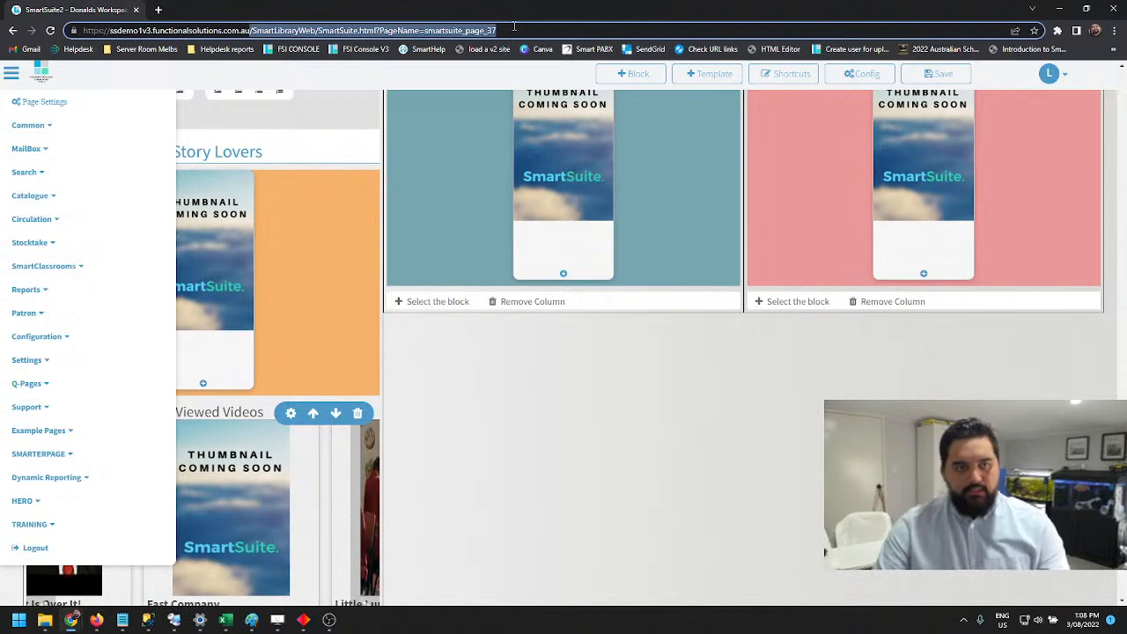
key("Return")
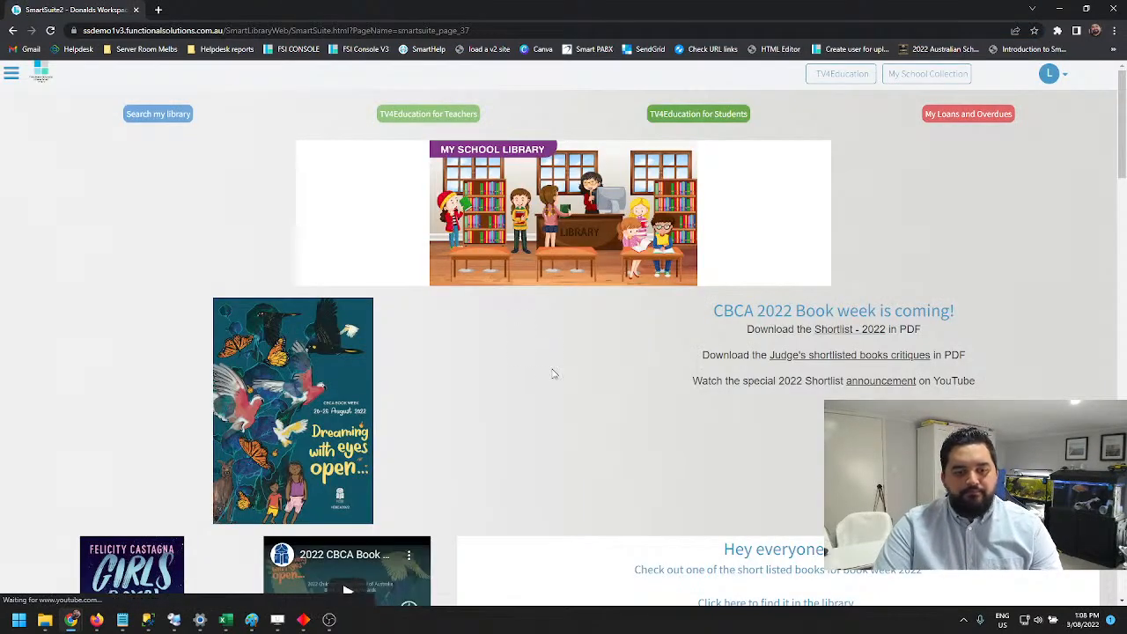
Reopen the page for editing and look over the Most Borrowed Titles blocks near its end
left_click(15, 73)
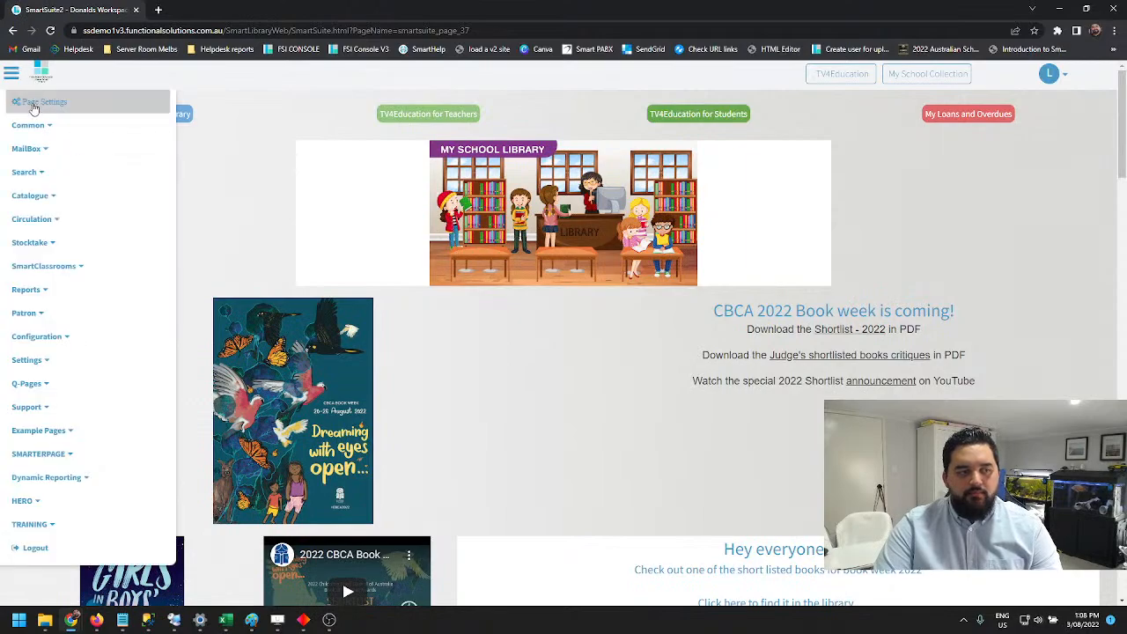
left_click(36, 104)
scroll(643, 287, "down", 15)
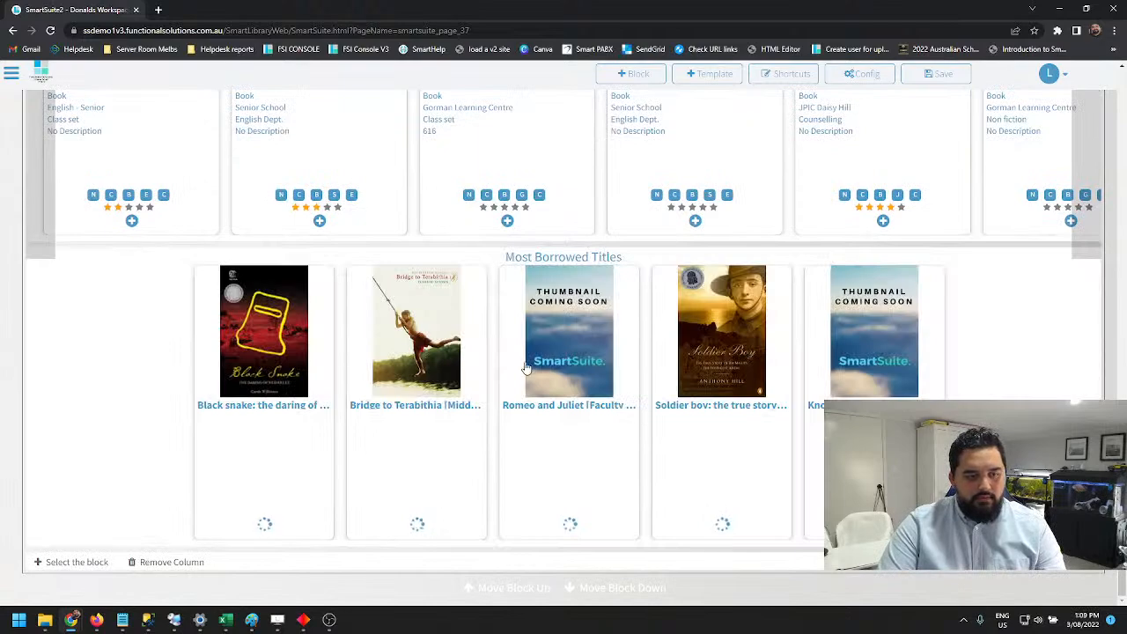
scroll(550, 471, "up", 7)
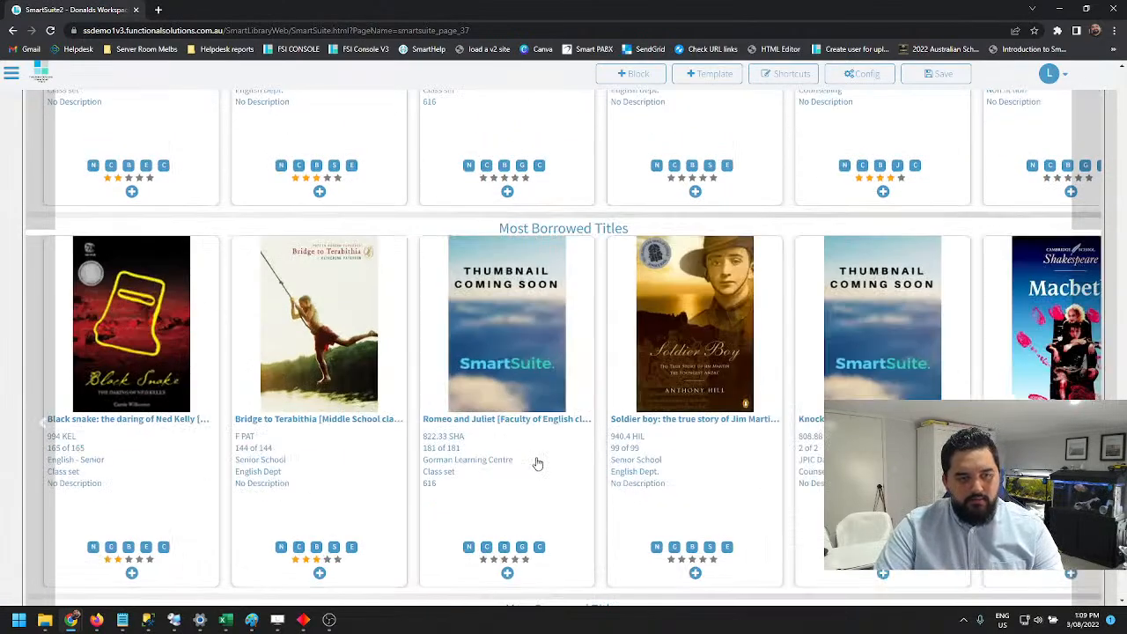
scroll(589, 443, "down", 5)
scroll(696, 361, "up", 2)
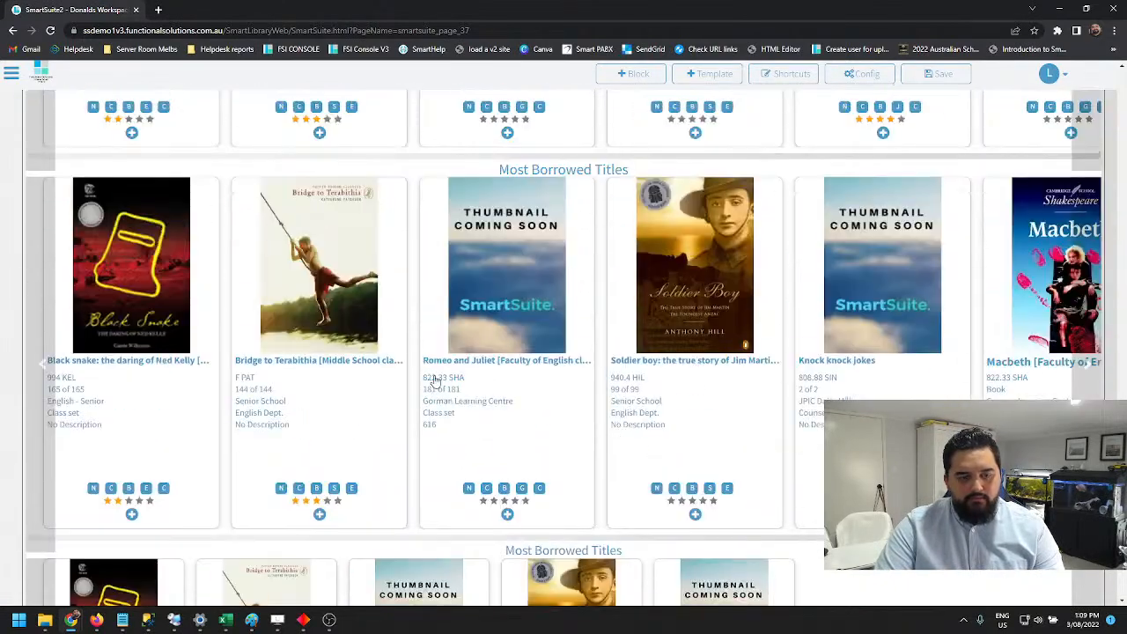
scroll(444, 324, "down", 1)
left_click(449, 322)
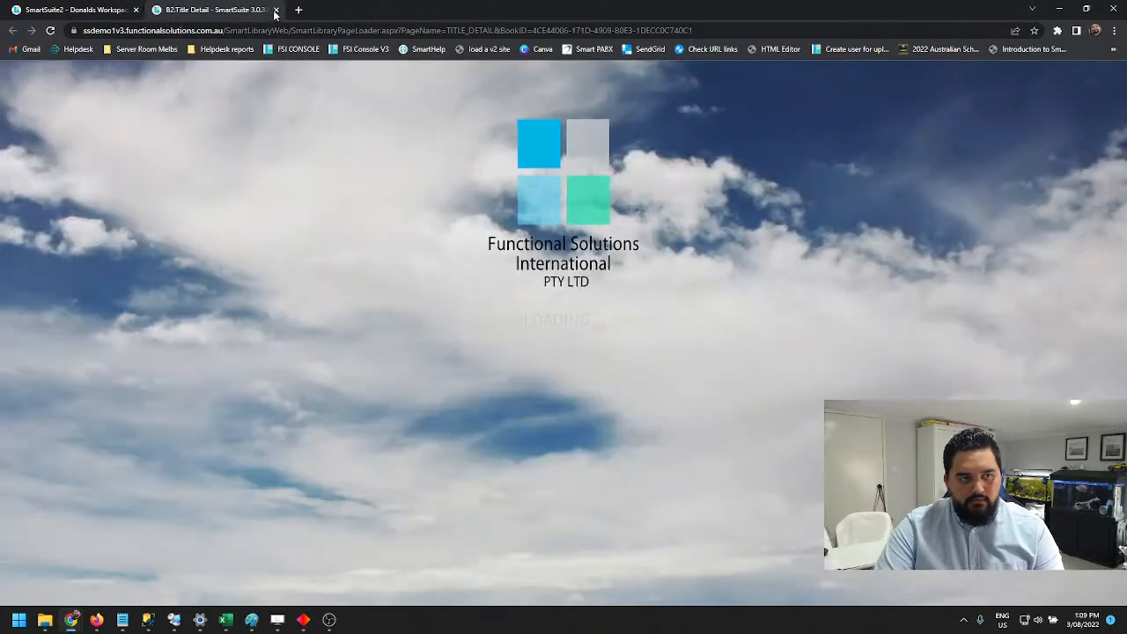
left_click(276, 10)
scroll(528, 347, "down", 1)
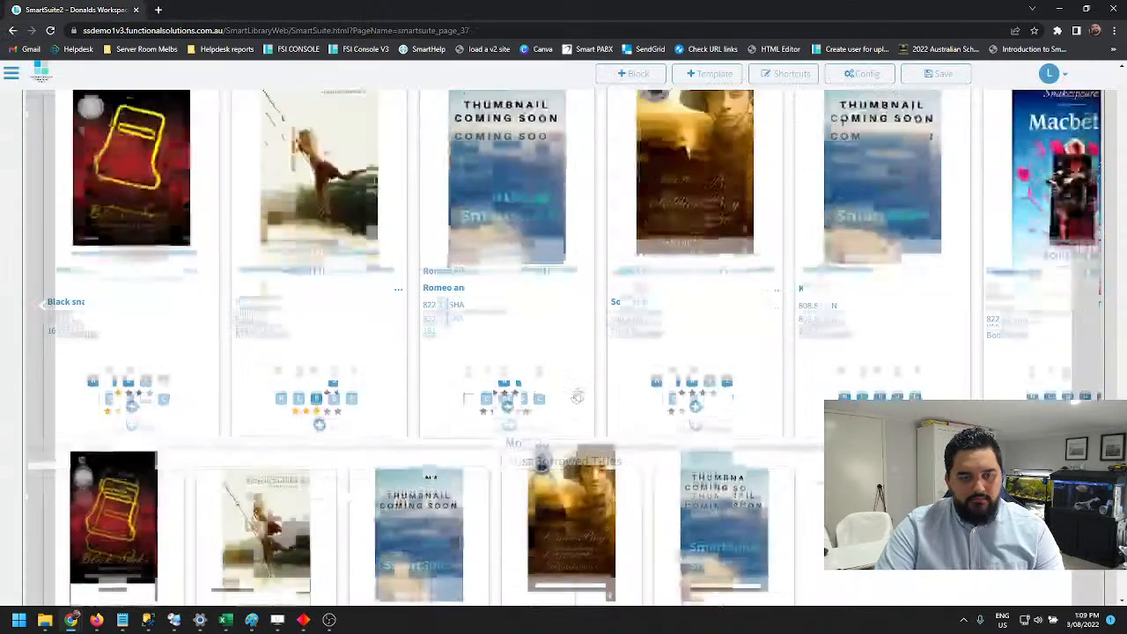
Remove the whole column holding the stacked Most Borrowed Titles blocks at the end of the page
scroll(528, 365, "up", 2)
scroll(573, 284, "down", 1)
scroll(585, 281, "up", 1)
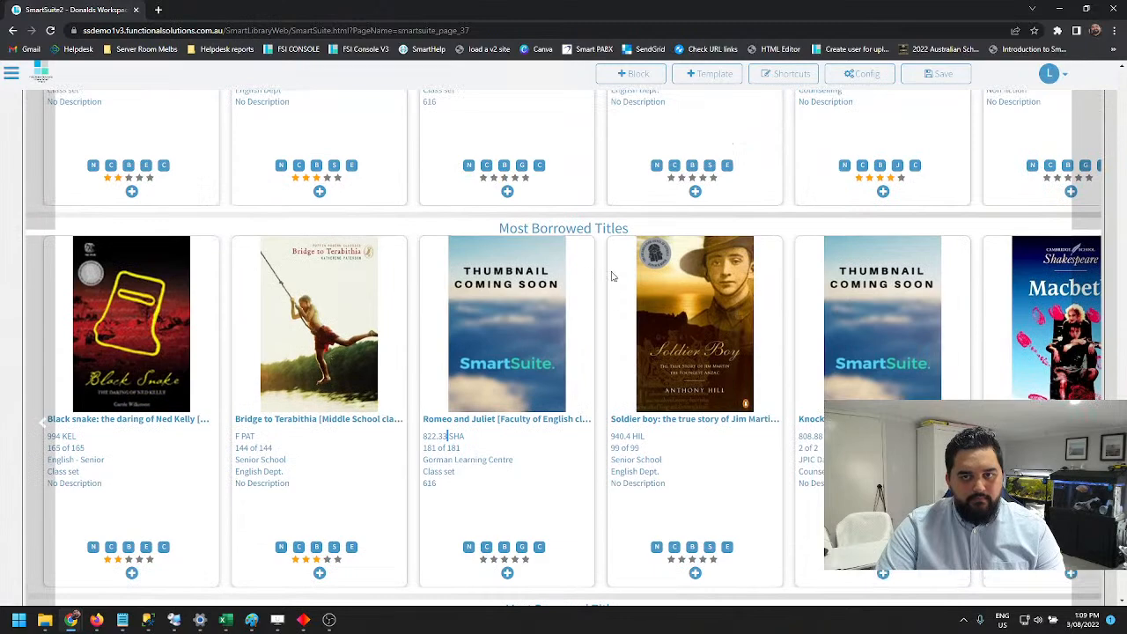
scroll(810, 229, "up", 2)
scroll(651, 251, "down", 3)
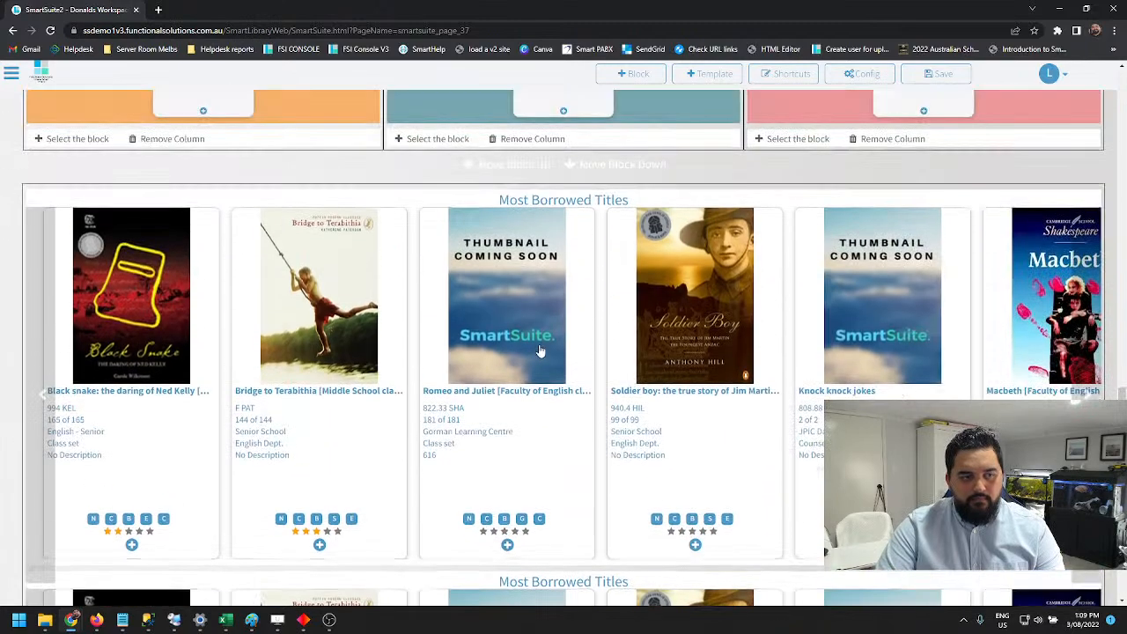
scroll(493, 316, "down", 3)
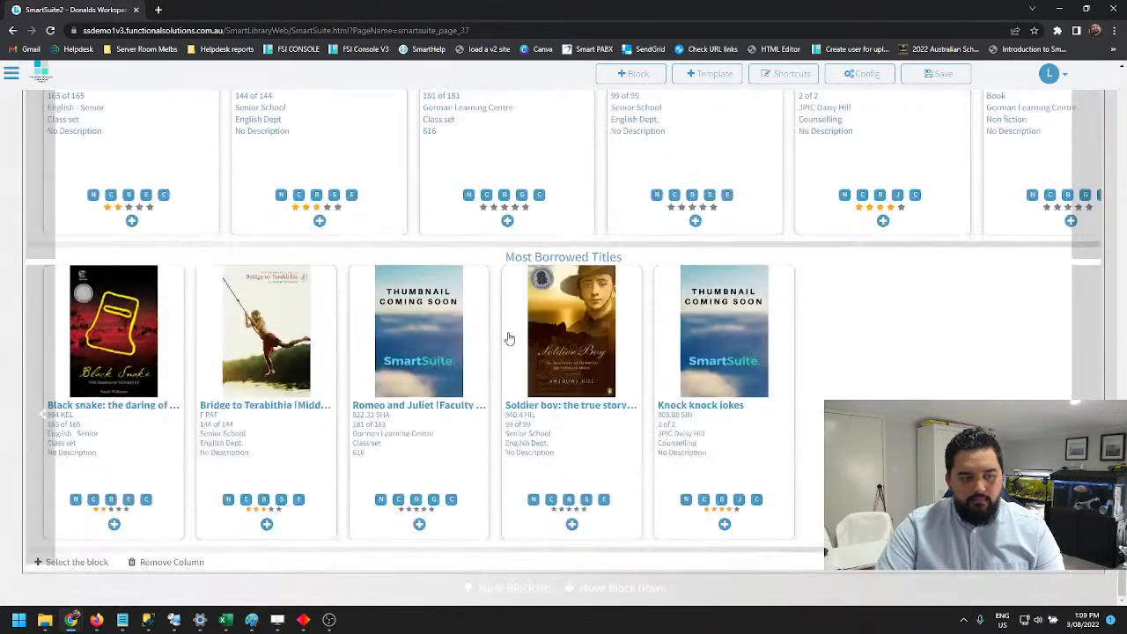
left_click(172, 564)
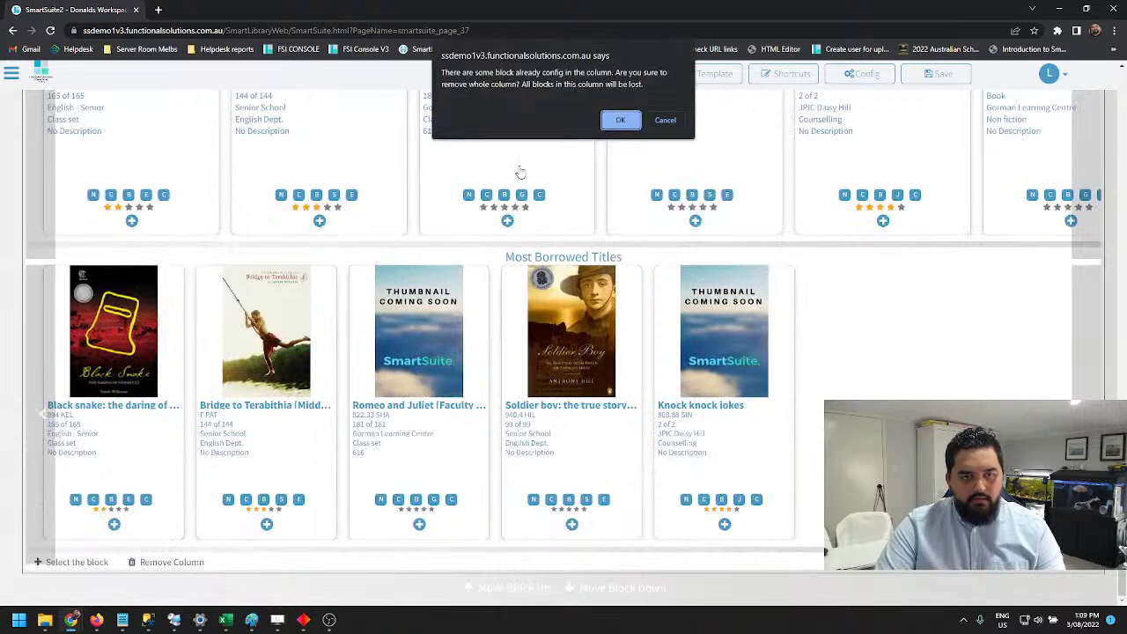
left_click(619, 120)
Remove the column containing the Librarian Picks headings
scroll(440, 471, "up", 3)
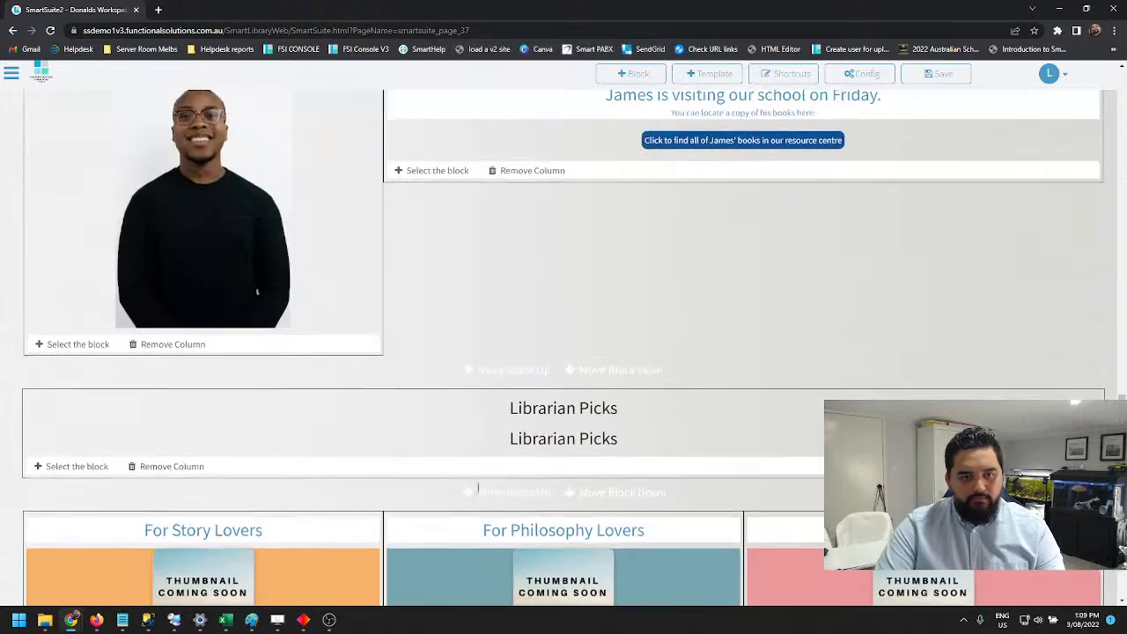
left_click(196, 473)
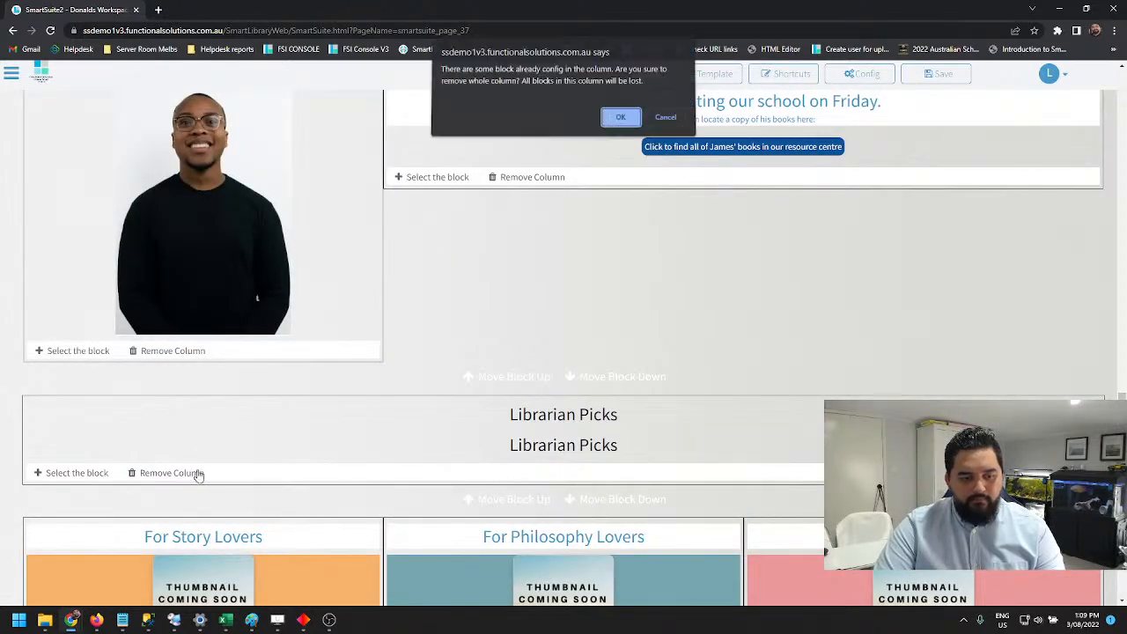
left_click(621, 121)
Remove the For Story Lovers, For Philosophy Lovers and For Romantics columns from the page
scroll(458, 379, "down", 1)
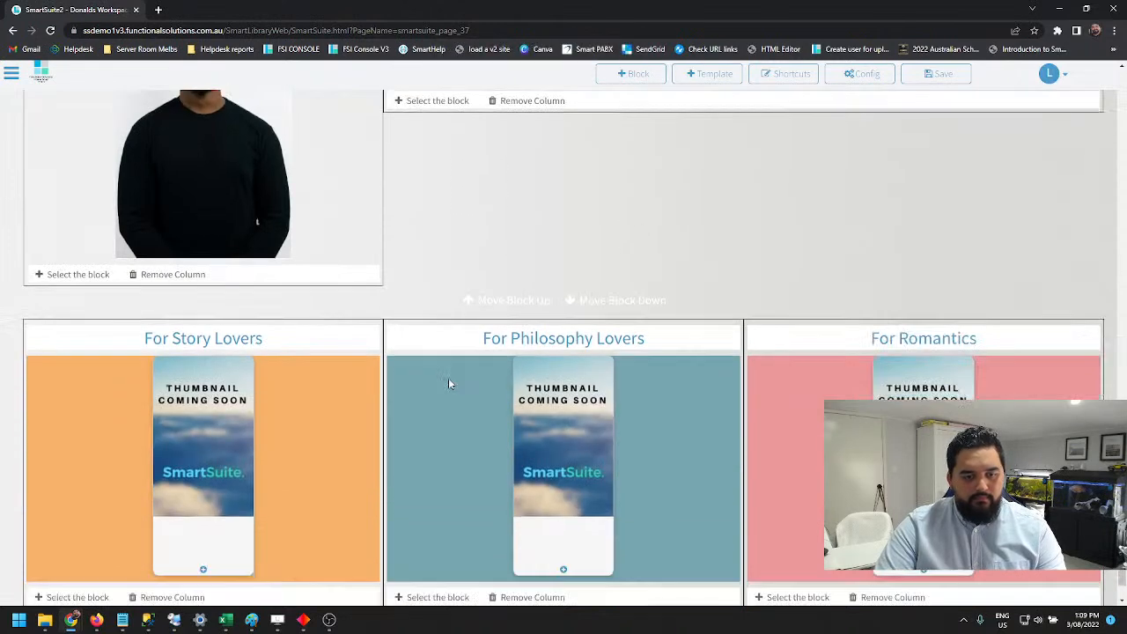
left_click(167, 561)
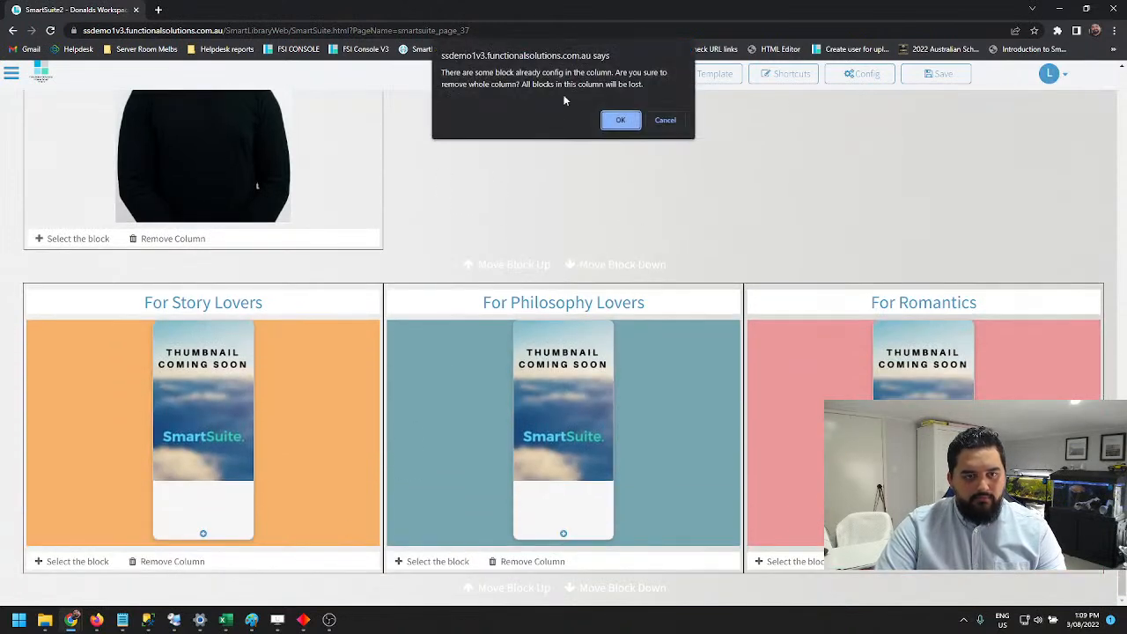
left_click(620, 120)
left_click(350, 562)
left_click(619, 120)
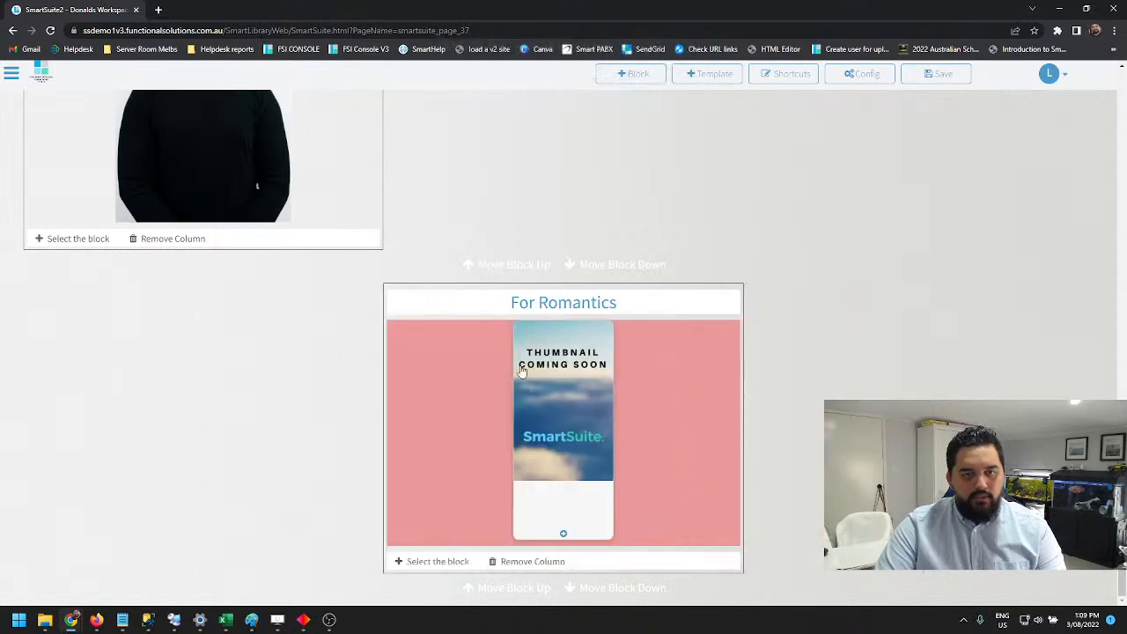
left_click(532, 562)
left_click(621, 120)
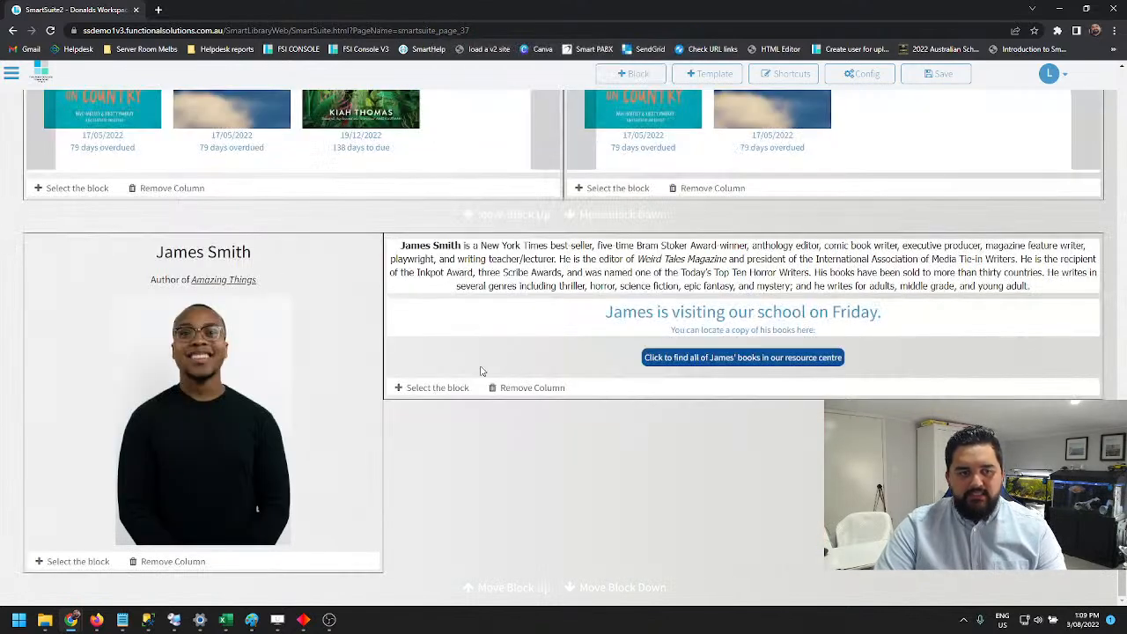
Remove the author photo column and the neighbouring author biography column below the Current Loans row
left_click(172, 561)
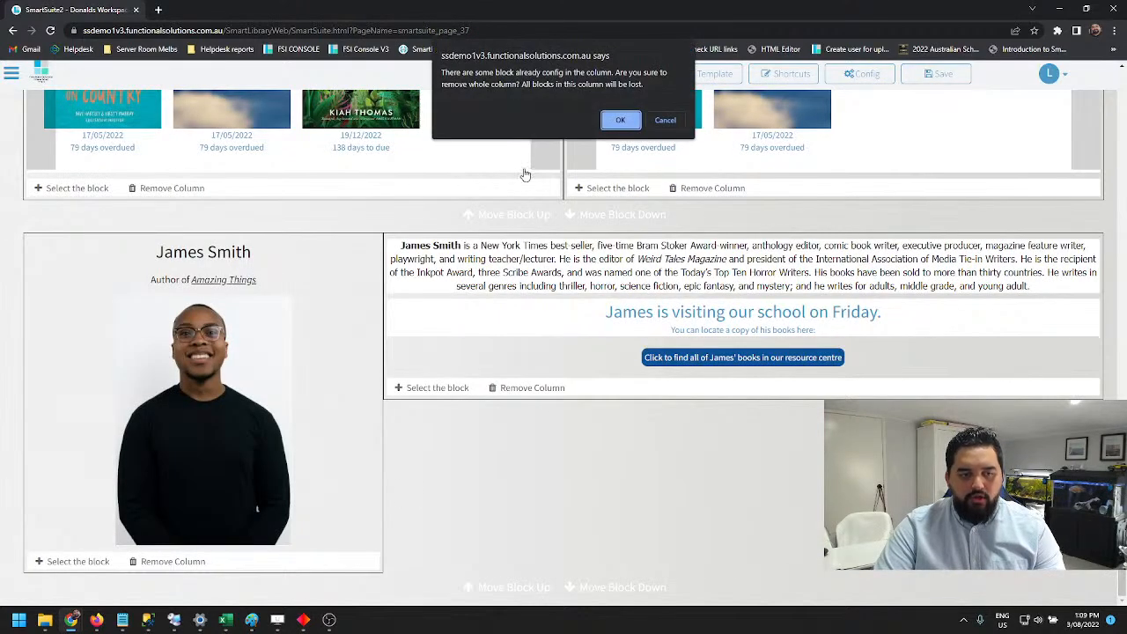
left_click(620, 121)
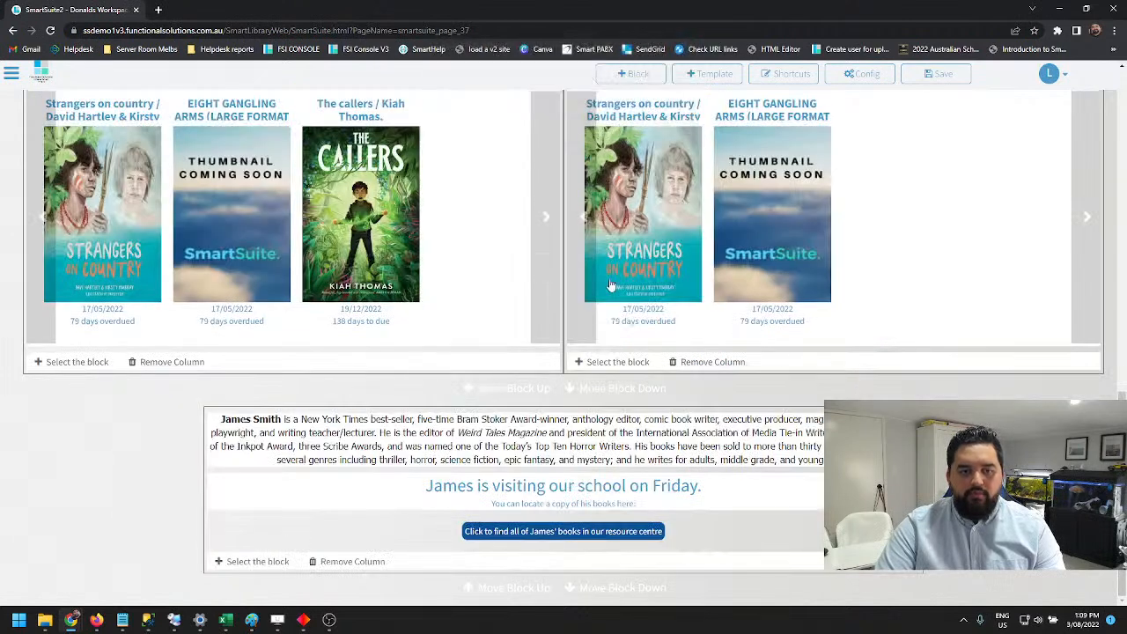
left_click(326, 562)
left_click(621, 120)
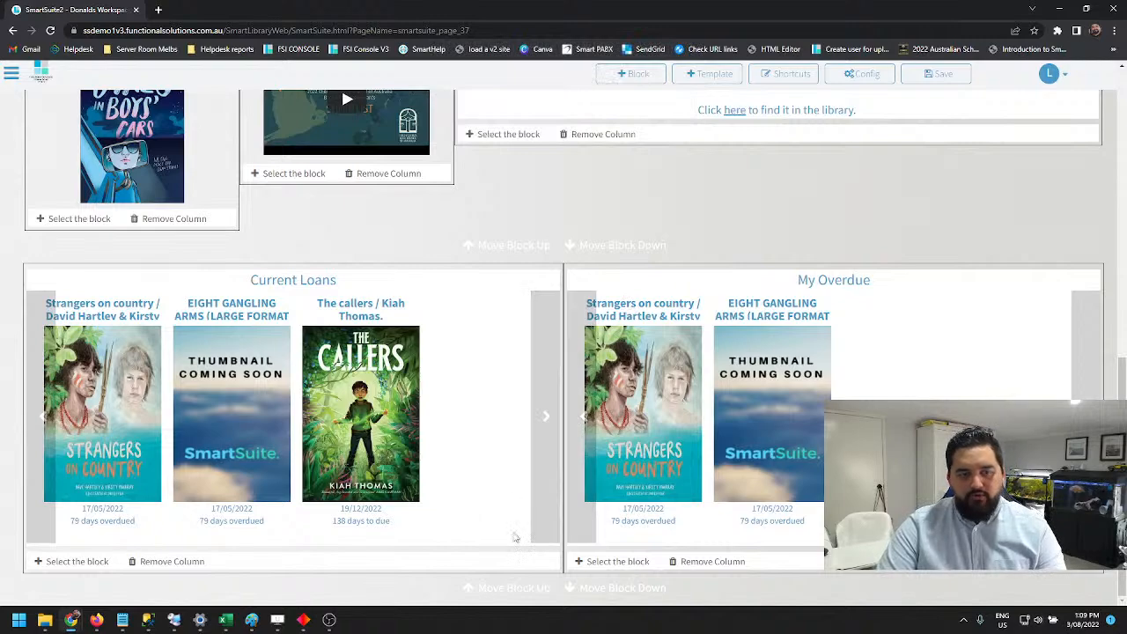
Save the page and look over its remaining blocks
scroll(528, 515, "up", 4)
scroll(566, 523, "down", 1)
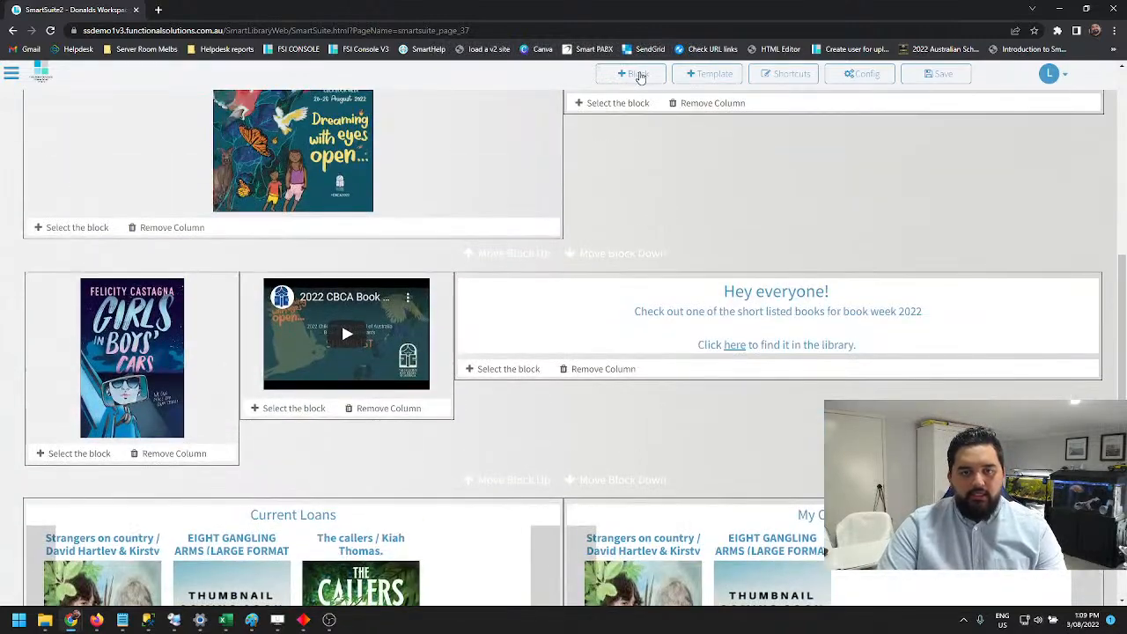
left_click(932, 76)
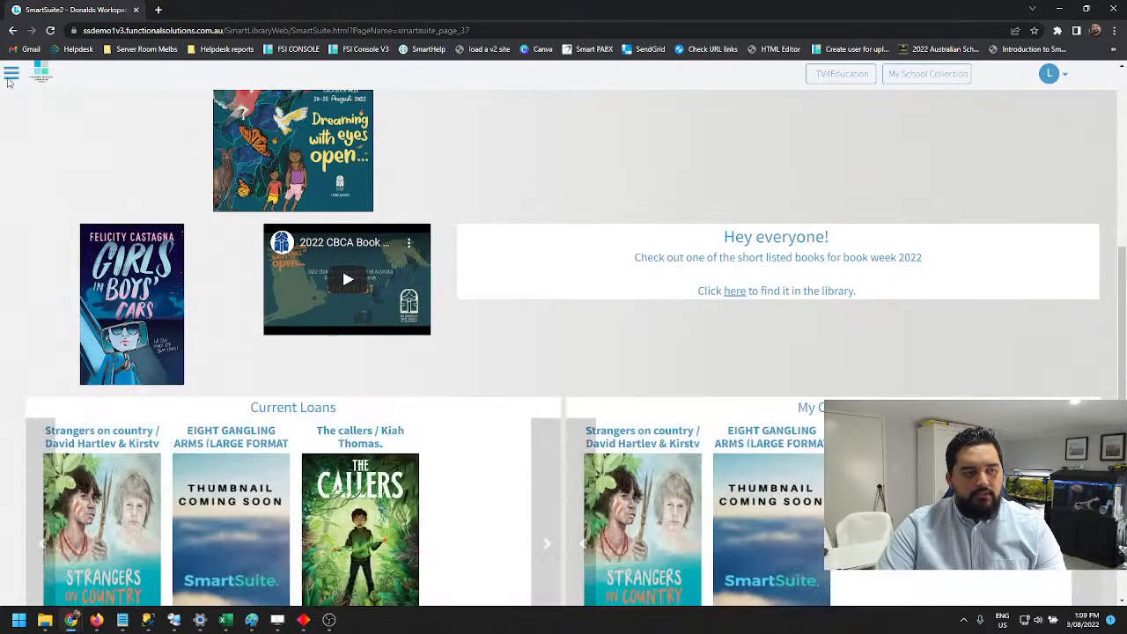
scroll(373, 383, "down", 1)
scroll(352, 405, "up", 5)
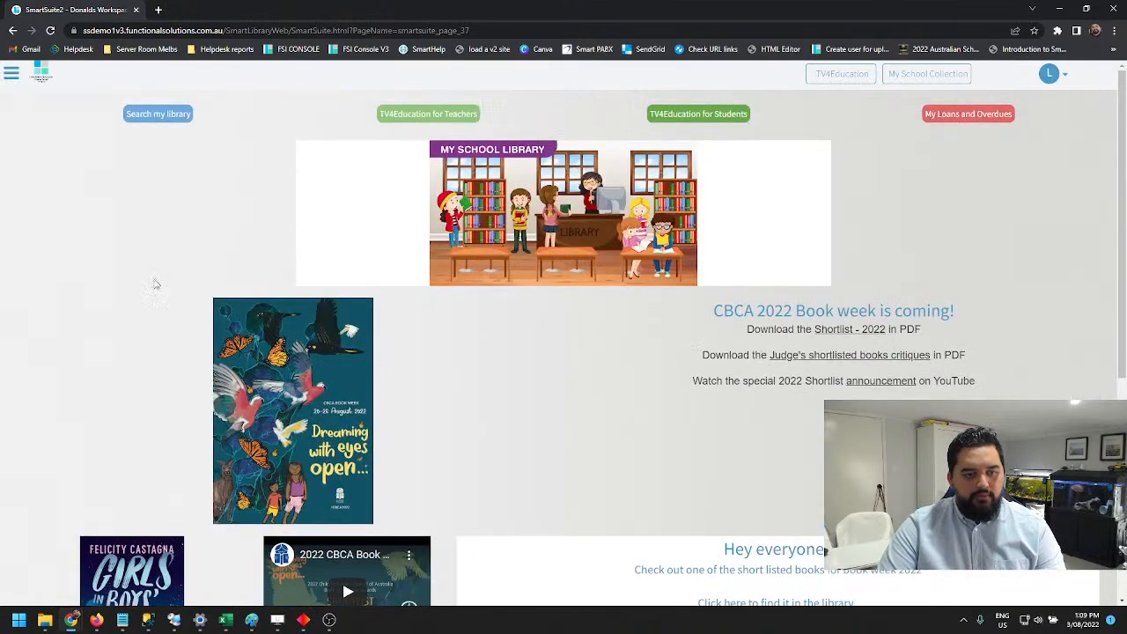
Reopen the page settings for editing and add an empty two-column block
left_click(13, 76)
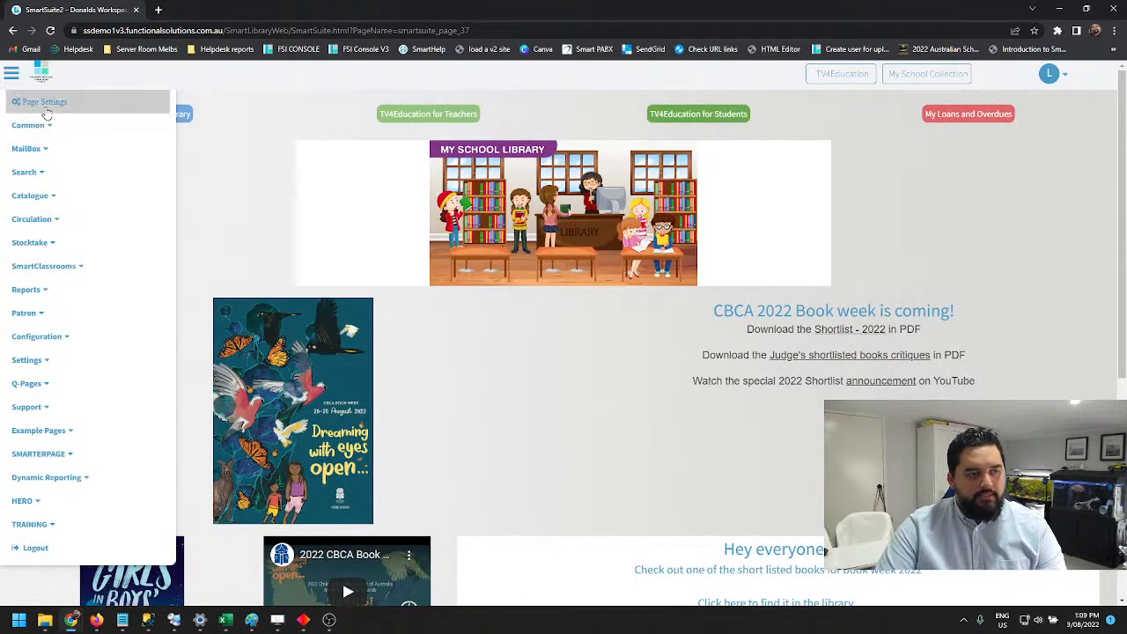
left_click(44, 103)
left_click(632, 74)
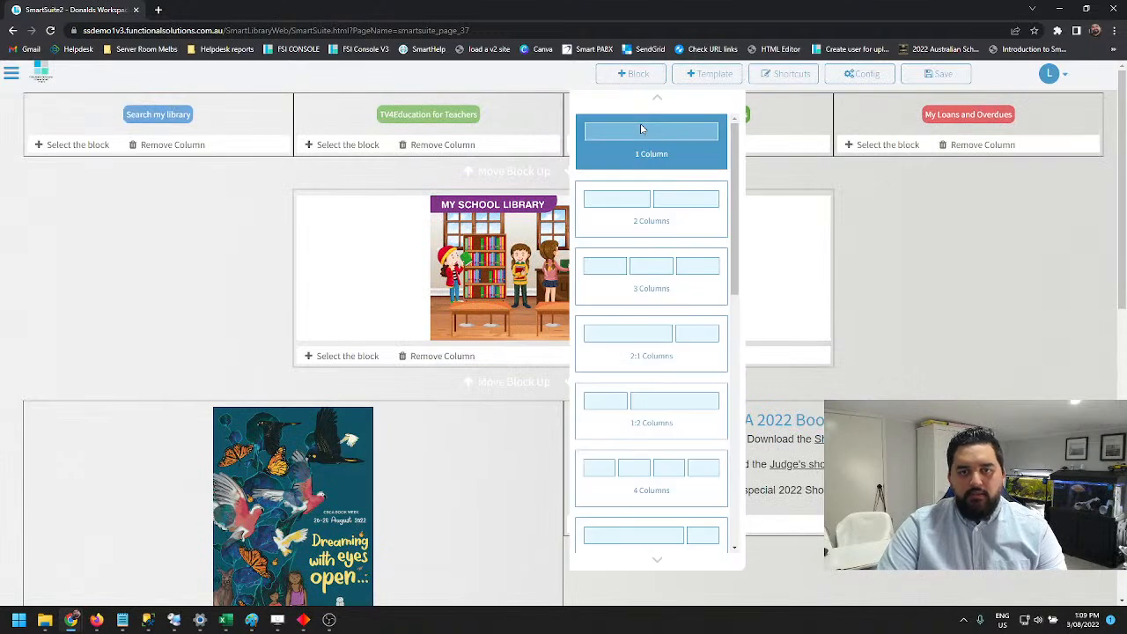
left_click(651, 216)
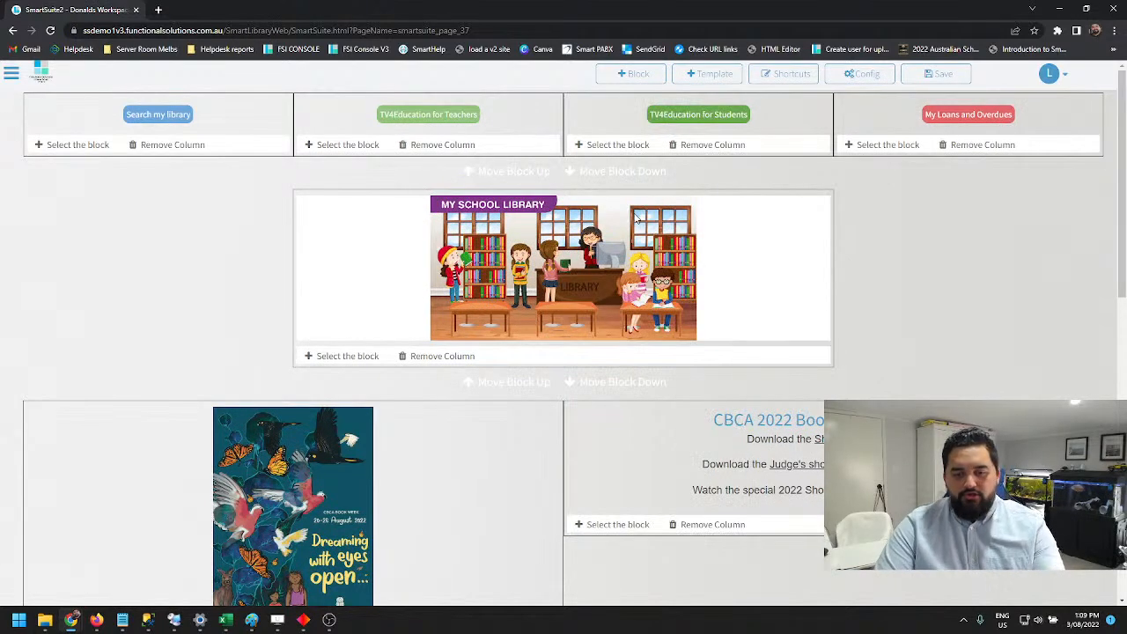
Insert a Most Borrowed Titles statistics block into the first column of the new two-column block
scroll(233, 502, "down", 8)
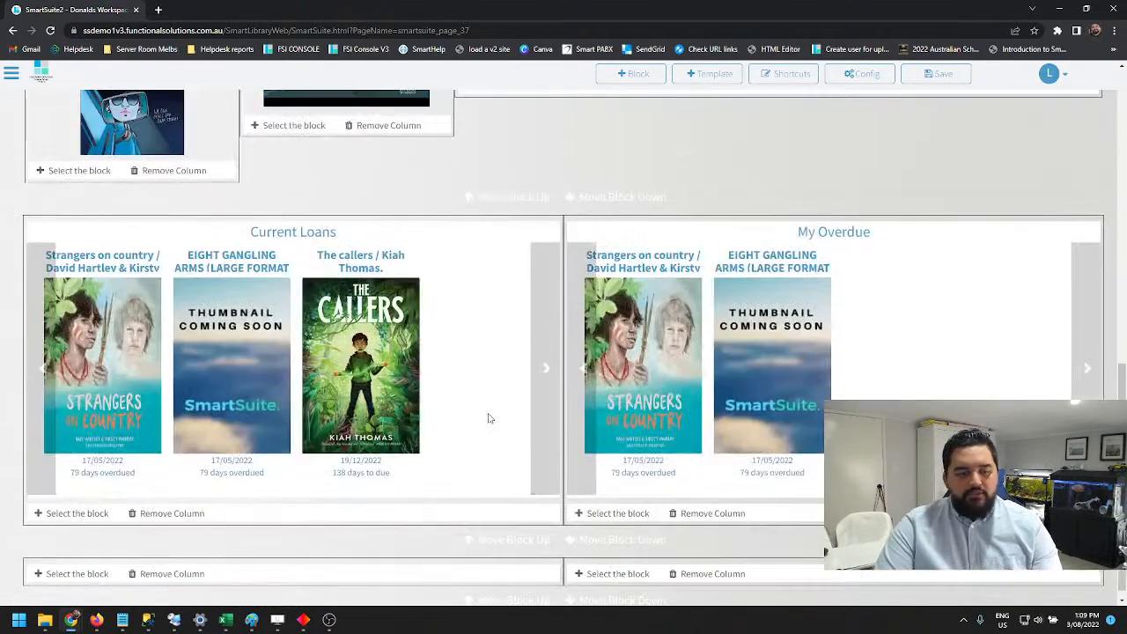
left_click(77, 565)
left_click(118, 484)
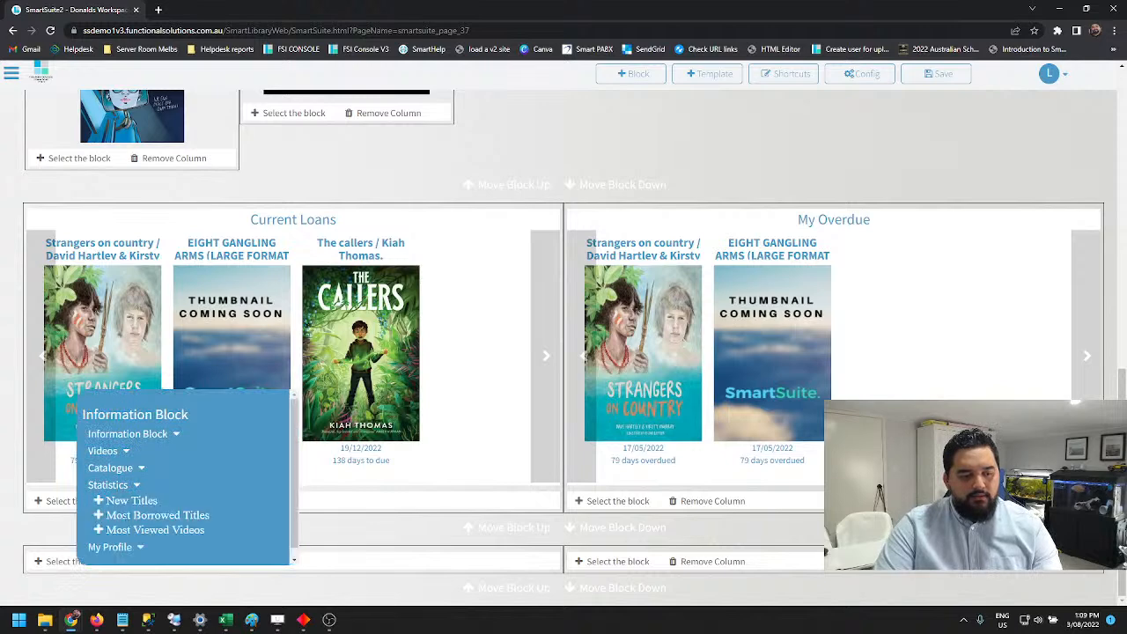
left_click(136, 515)
scroll(621, 522, "down", 1)
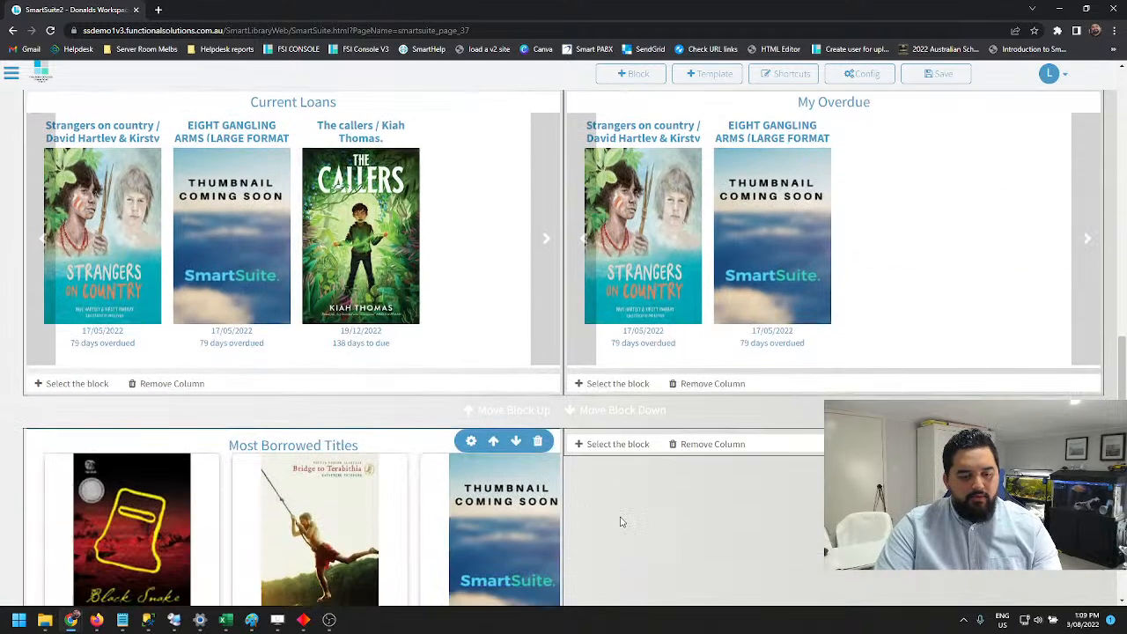
Insert a Most Viewed Videos statistics block into the second column beside Most Borrowed Titles
left_click(619, 445)
left_click(653, 363)
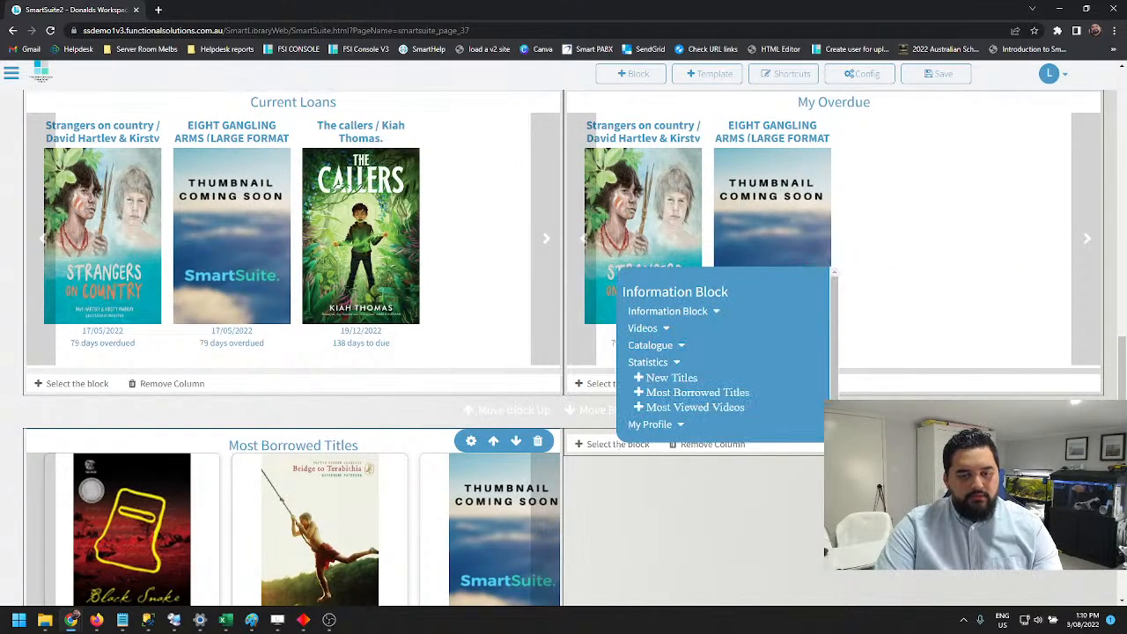
left_click(685, 410)
scroll(722, 423, "down", 2)
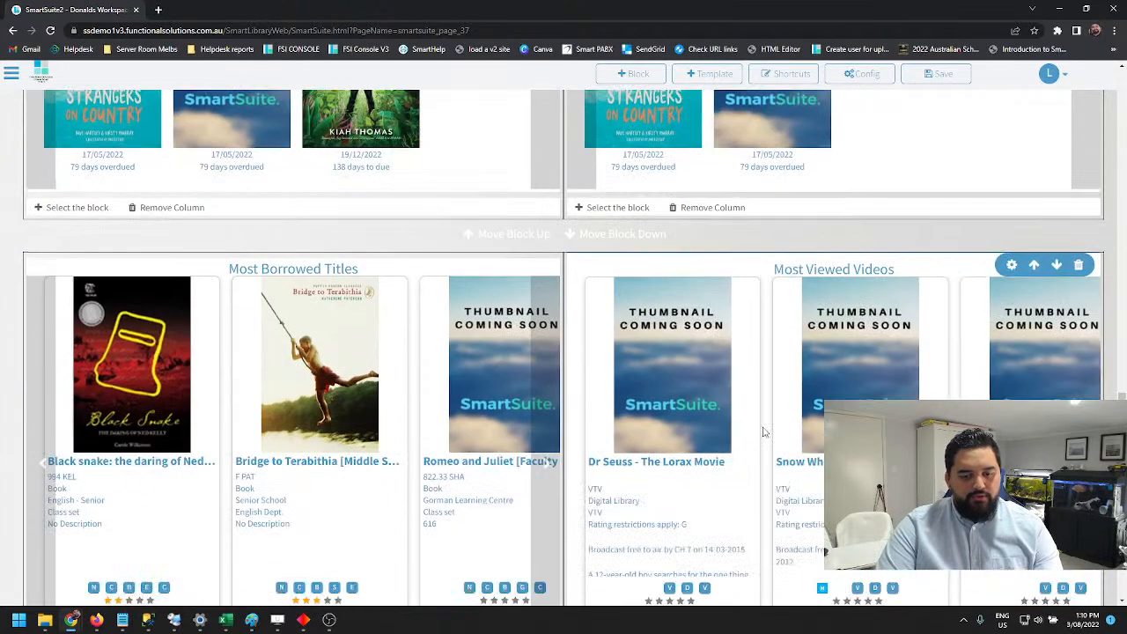
scroll(739, 414, "down", 1)
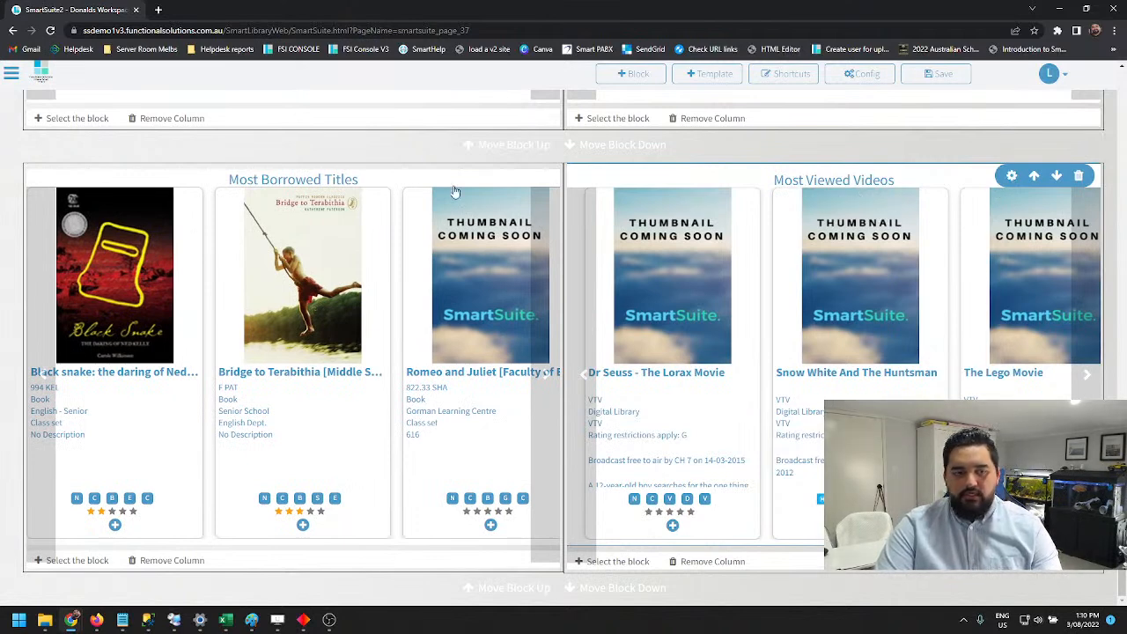
Set the Most Viewed Videos block's size to Small and look over its other display options
left_click(1012, 176)
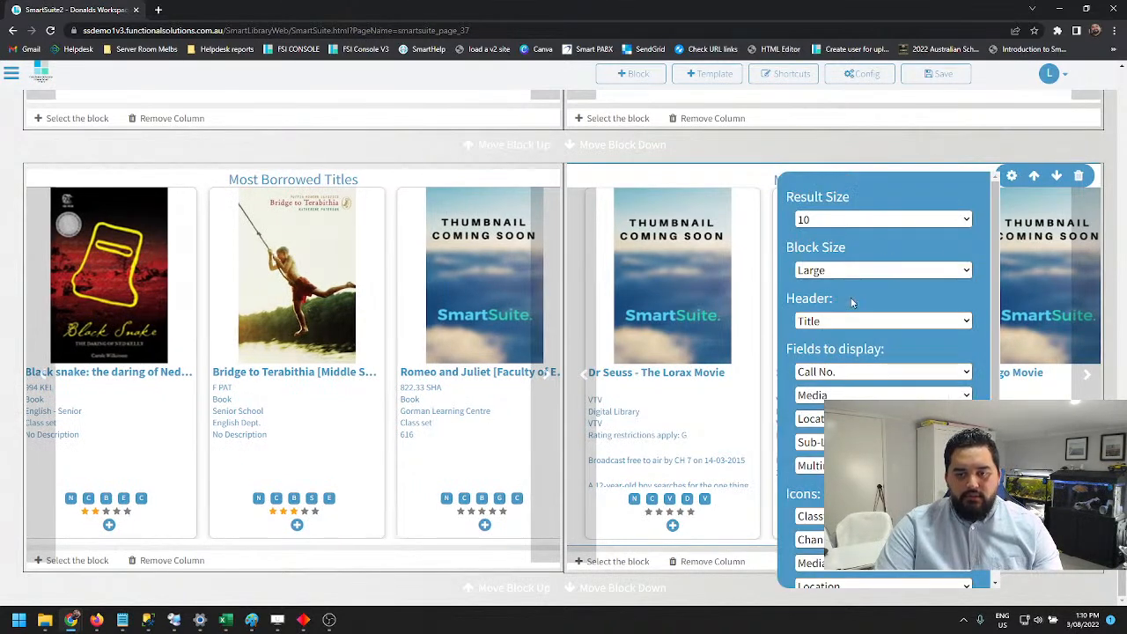
left_click(882, 281)
left_click(860, 285)
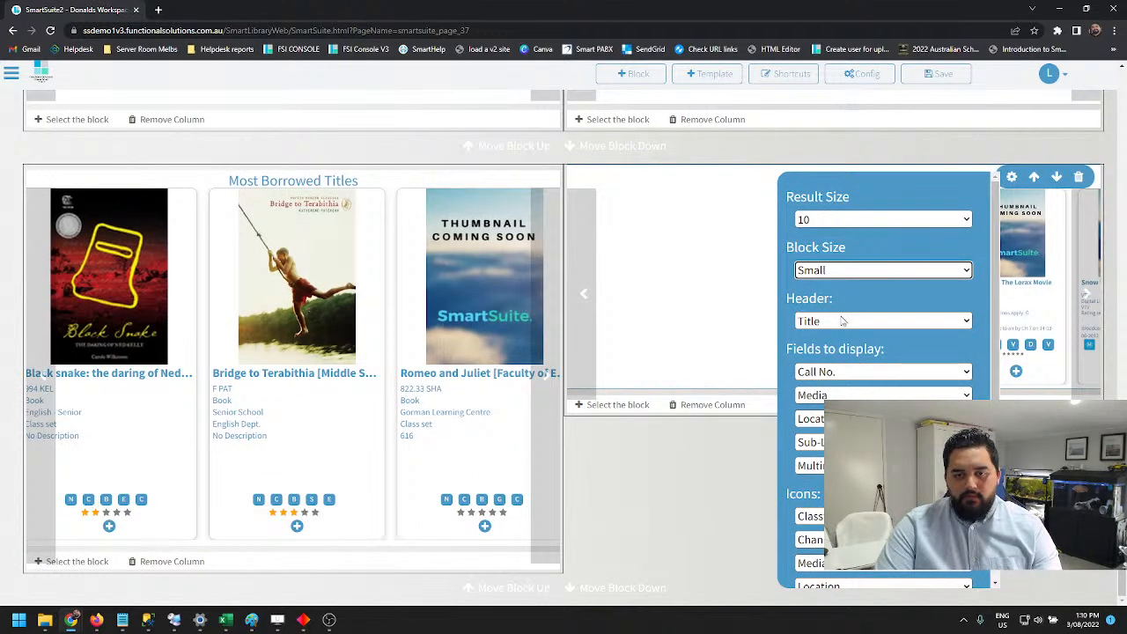
scroll(862, 375, "down", 3)
scroll(862, 374, "up", 3)
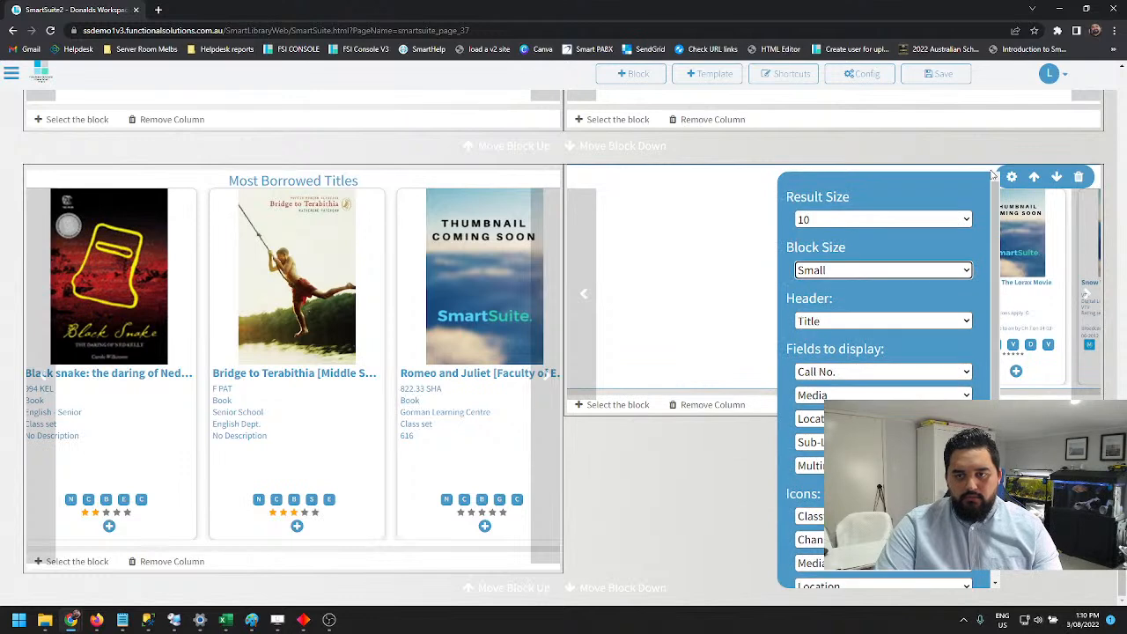
Set the Most Borrowed Titles block's size to Small
left_click(468, 178)
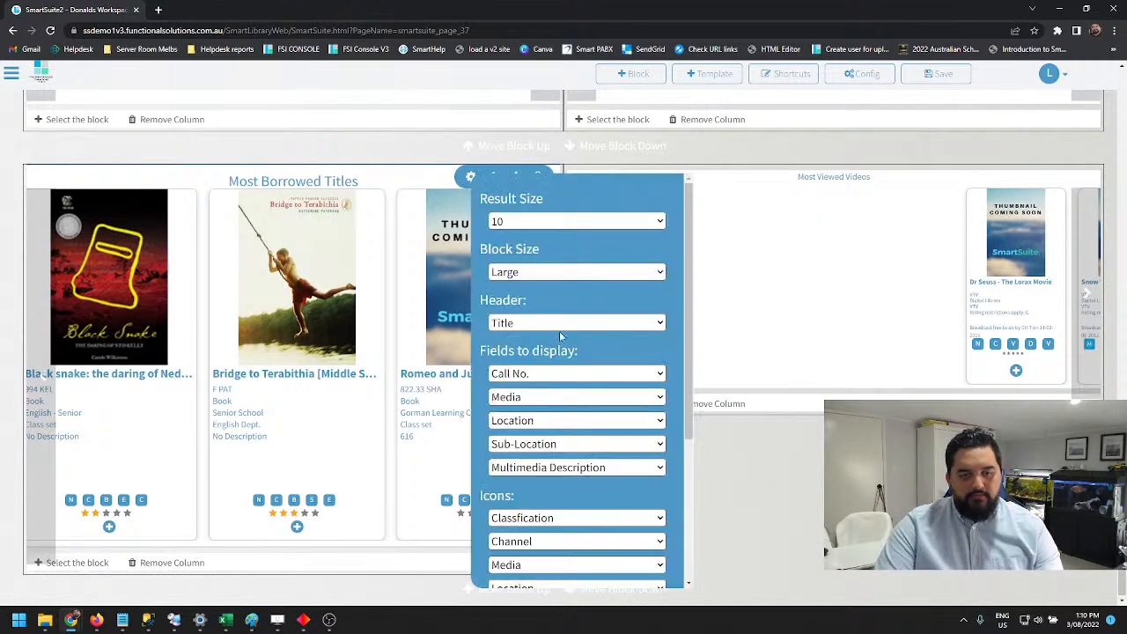
left_click(543, 272)
left_click(528, 287)
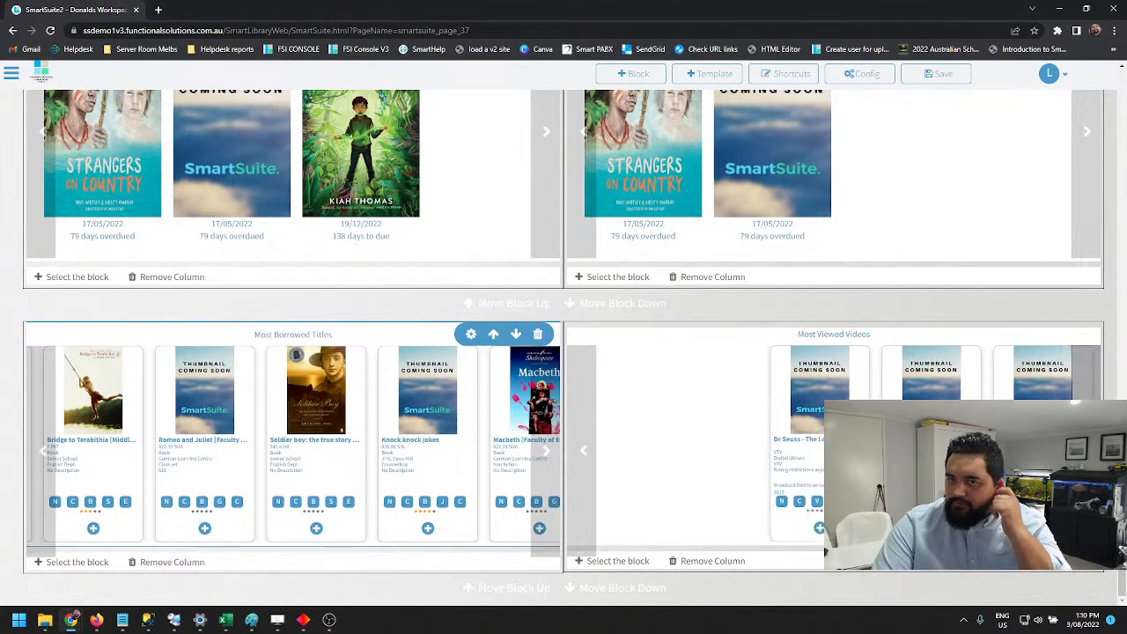
Save the page and check the two statistics blocks on the published view
left_click(935, 78)
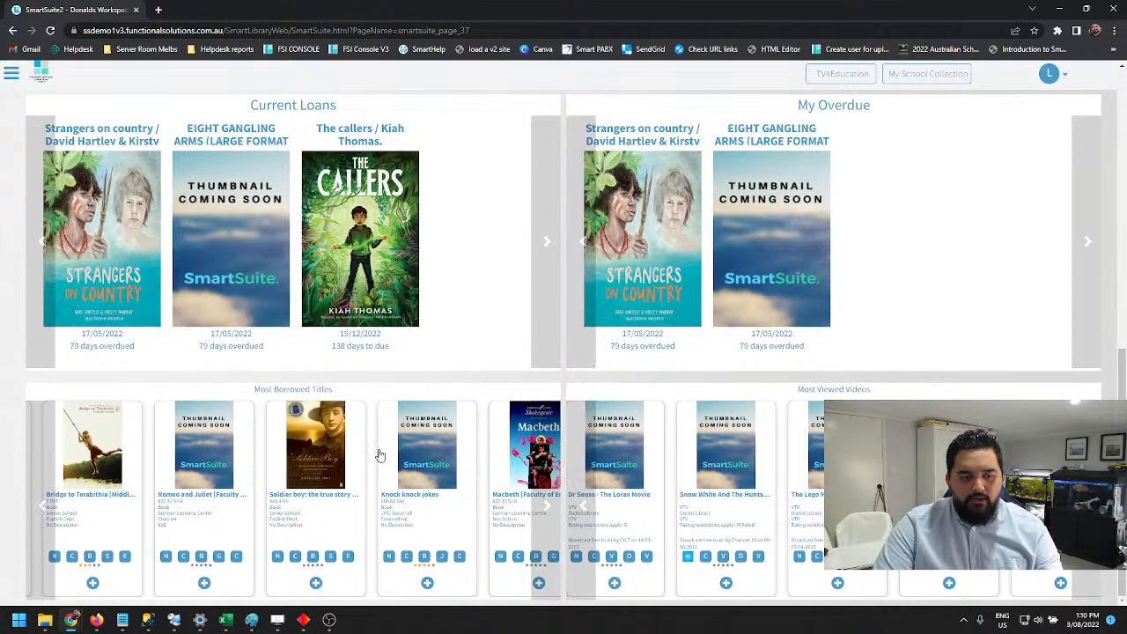
left_click_drag(266, 388, 333, 390)
left_click(333, 428)
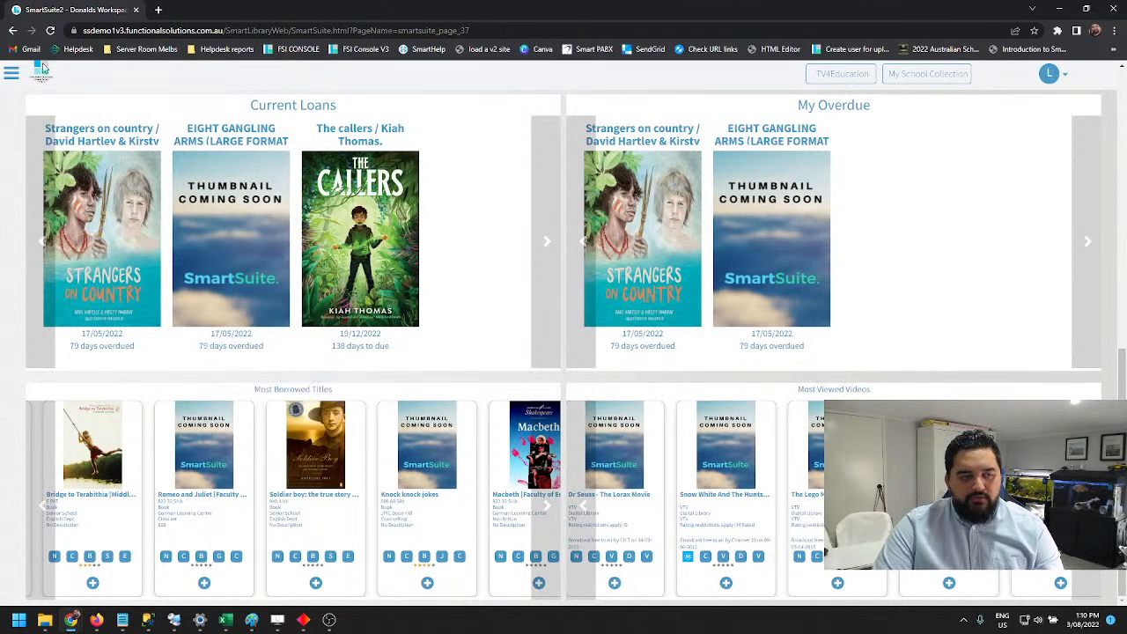
Reopen the page for editing and open the title details of The callers from the Current Loans block
left_click(12, 73)
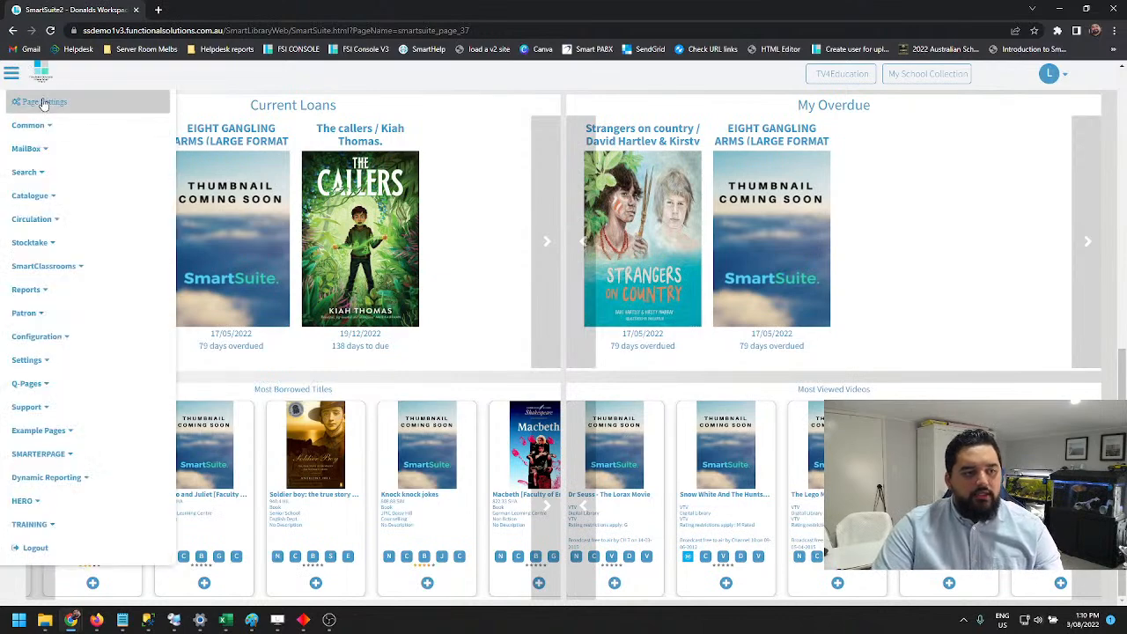
left_click(42, 102)
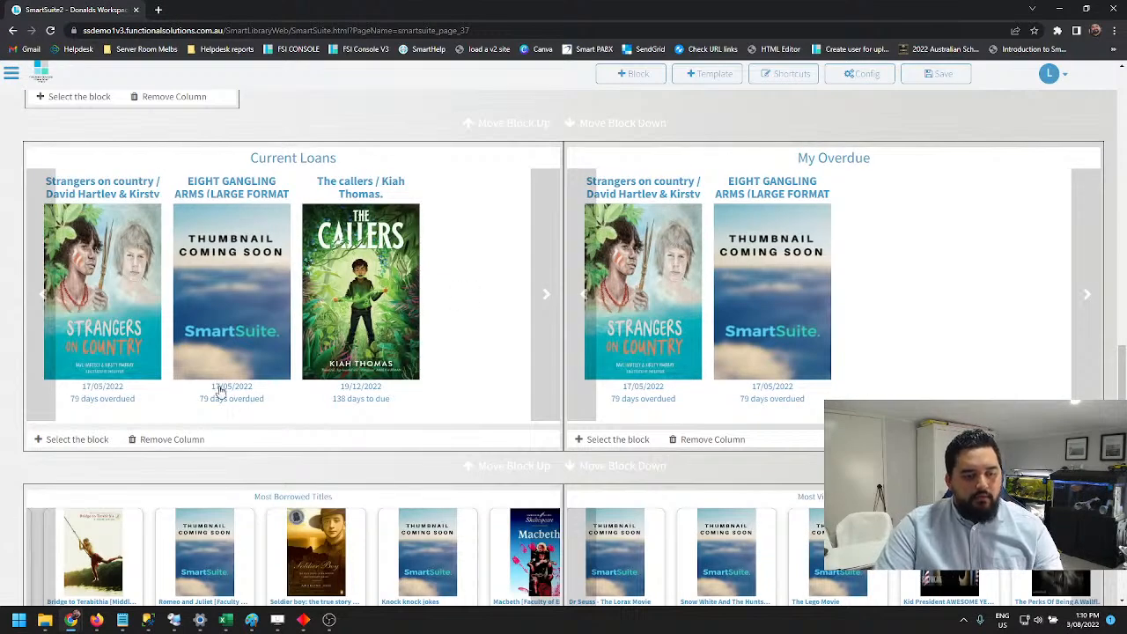
left_click(398, 236)
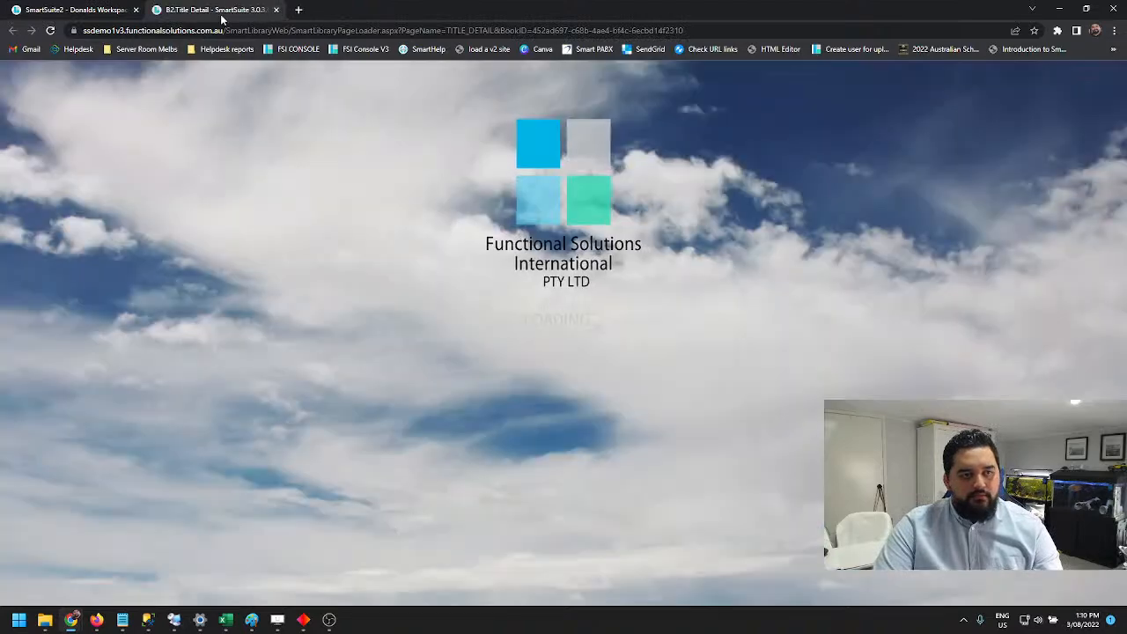
Close the title details of The callers and set the Current Loans block's cover size to Medium
left_click(277, 9)
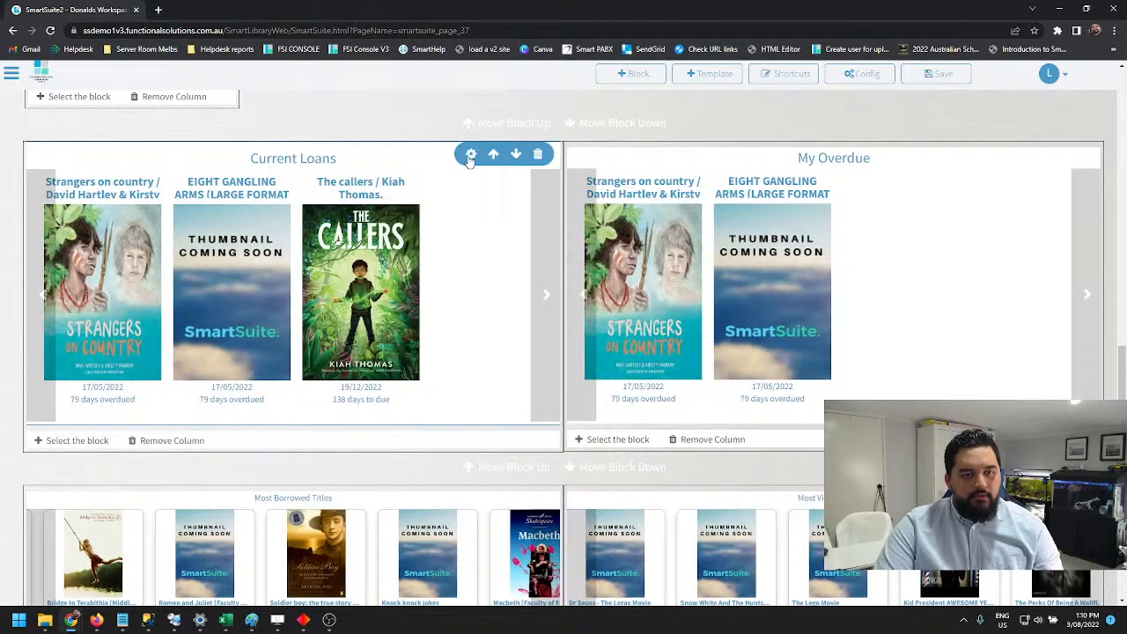
left_click(471, 153)
left_click(566, 204)
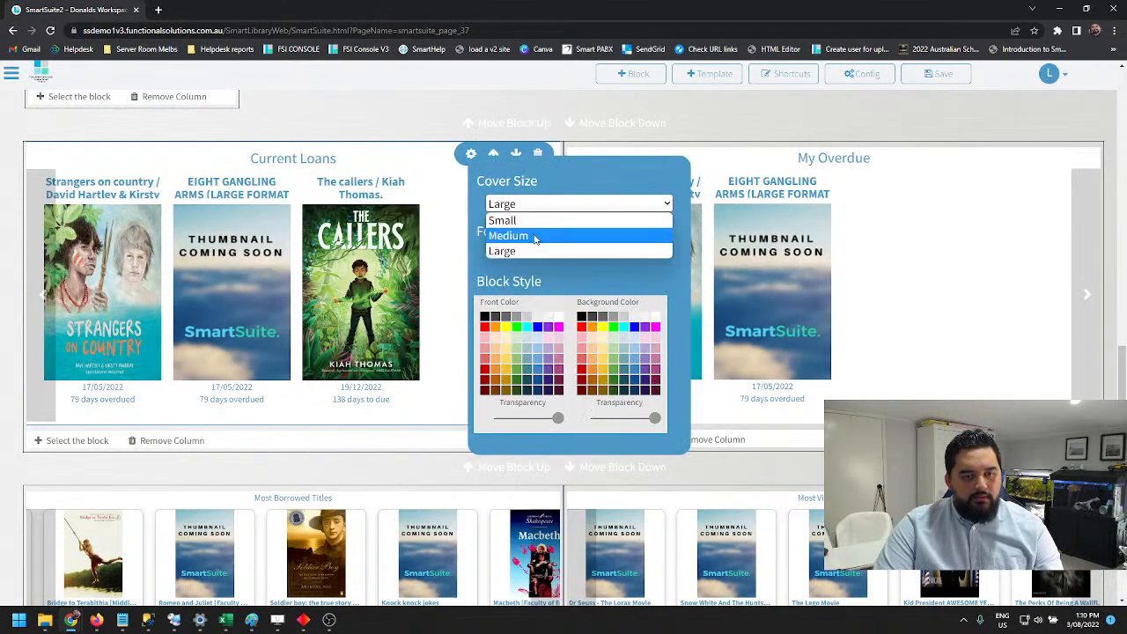
left_click(537, 235)
left_click(968, 243)
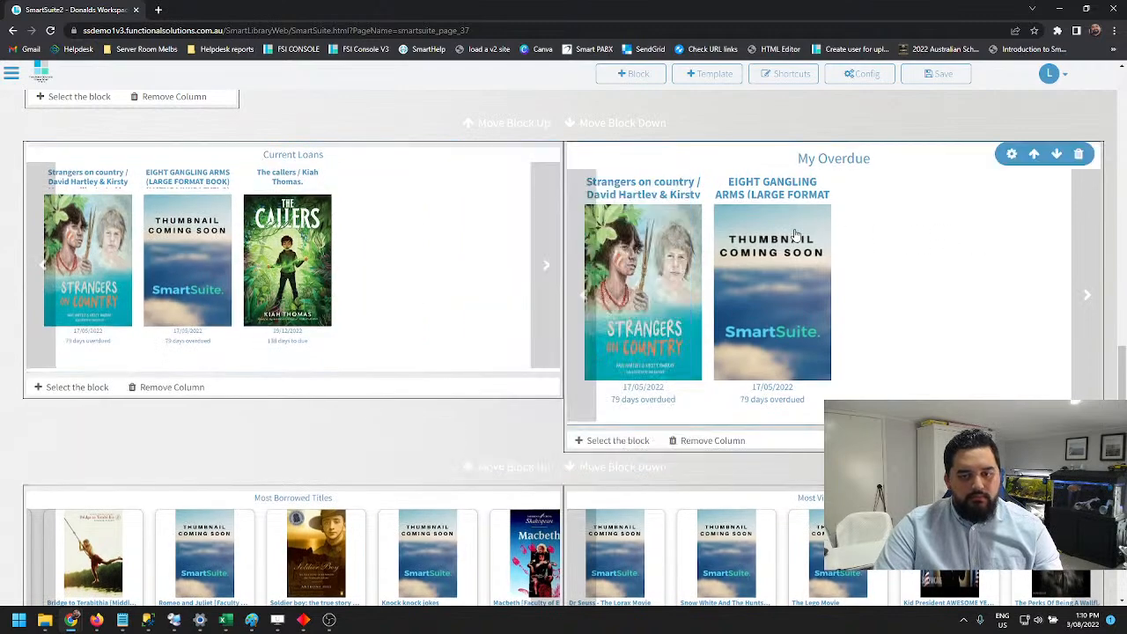
Set the My Overdue block's cover size to Medium
left_click(1012, 155)
left_click(884, 202)
left_click(880, 231)
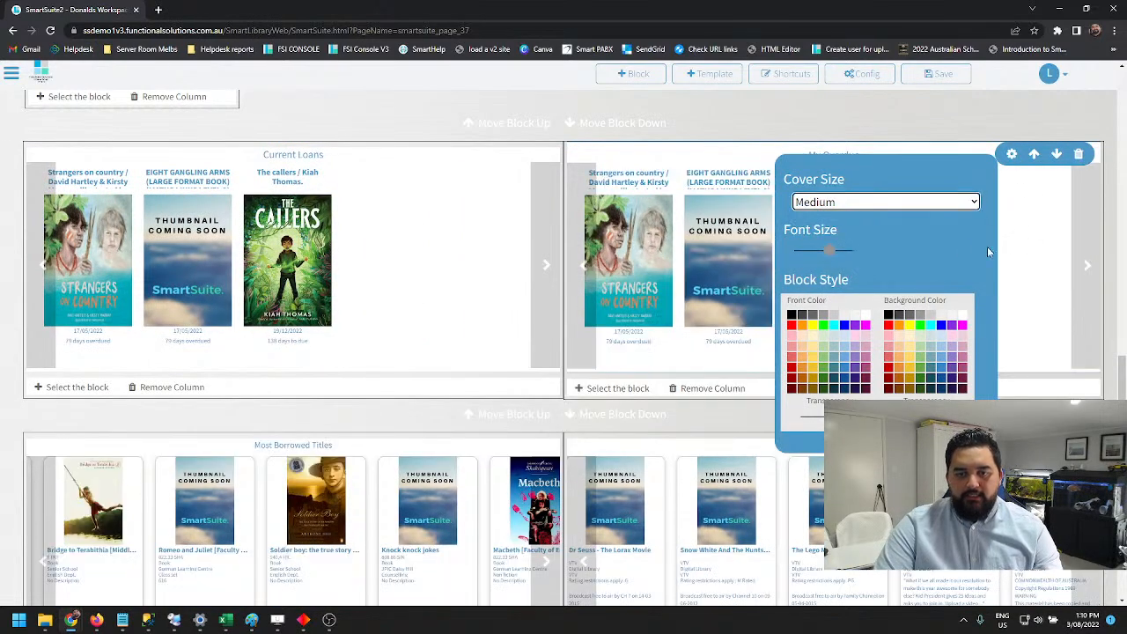
Look over the Most Borrowed Titles block's display settings and the block categories offered for its column
scroll(614, 382, "down", 1)
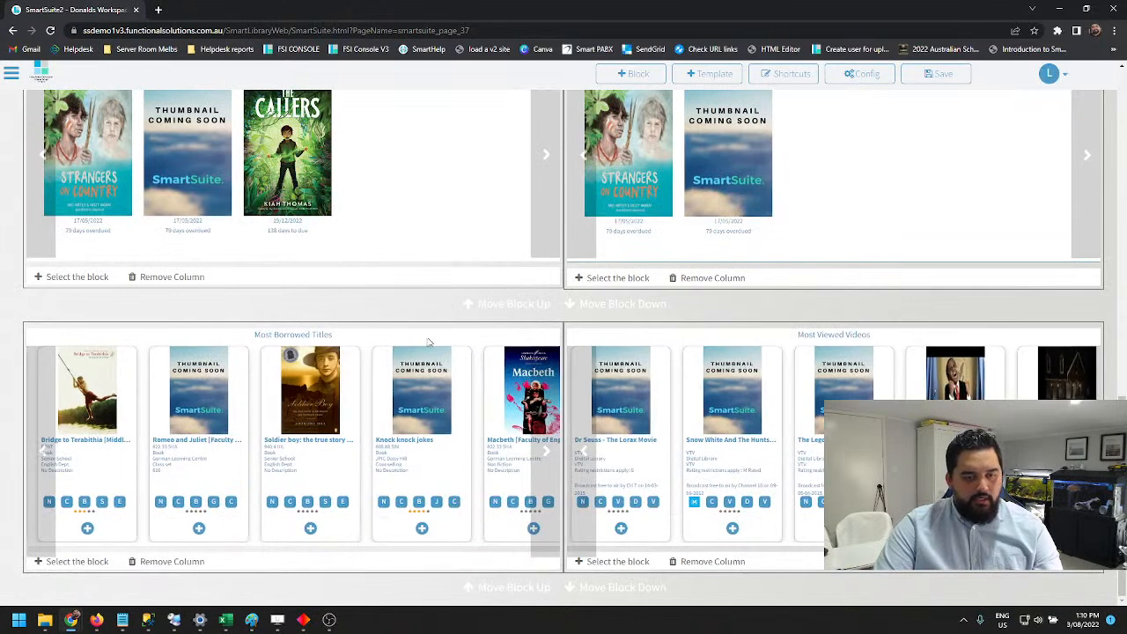
left_click(470, 335)
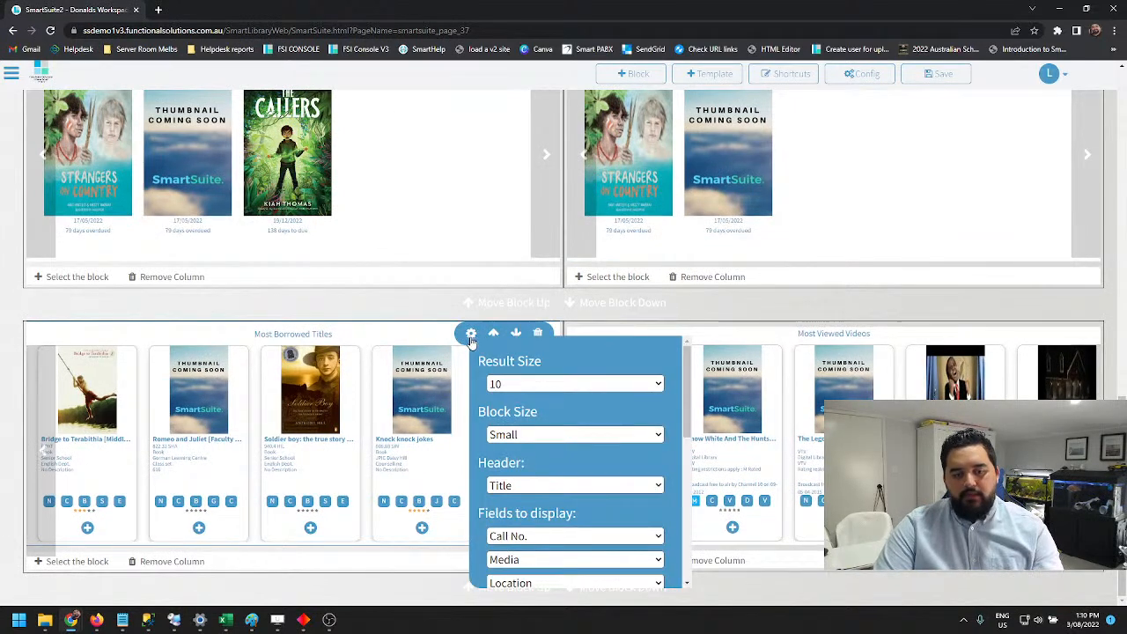
scroll(554, 437, "down", 5)
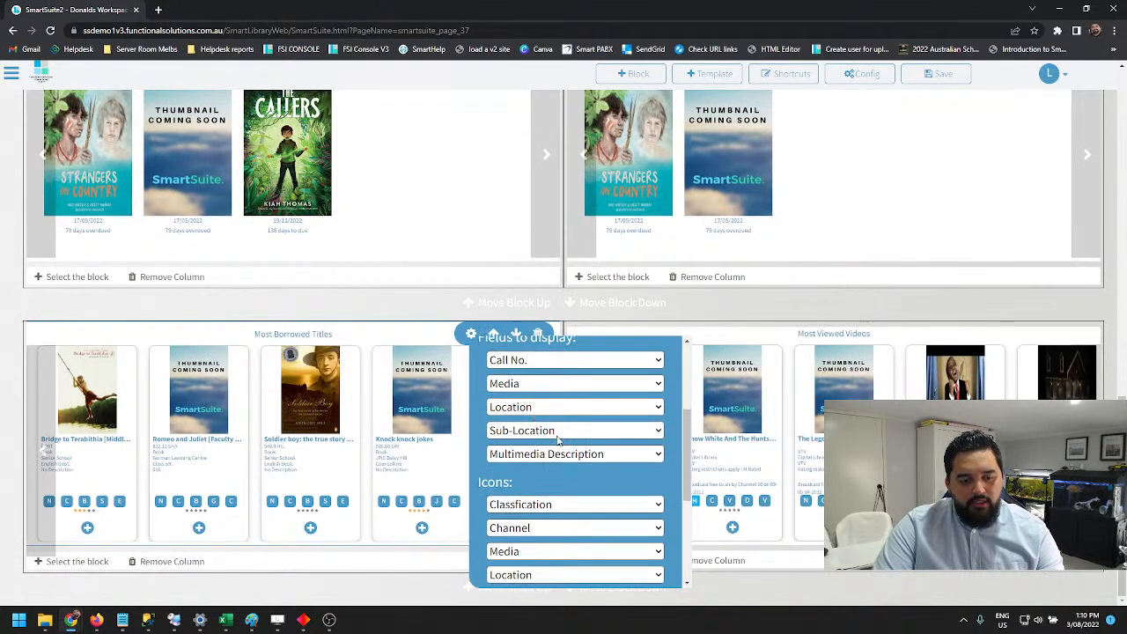
scroll(563, 440, "up", 4)
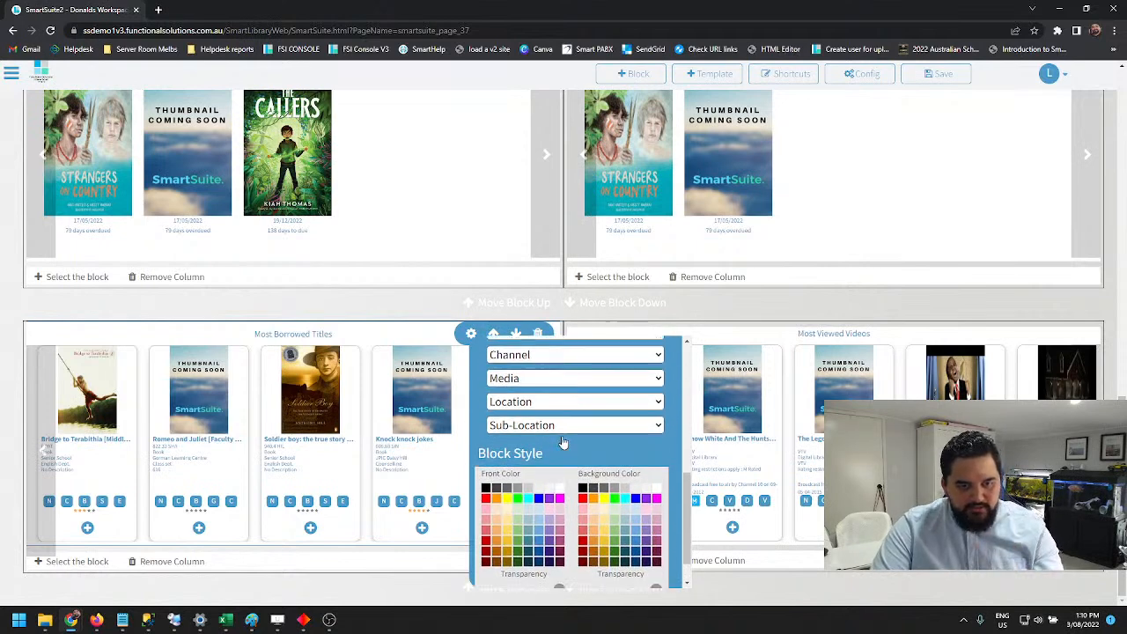
scroll(568, 473, "up", 2)
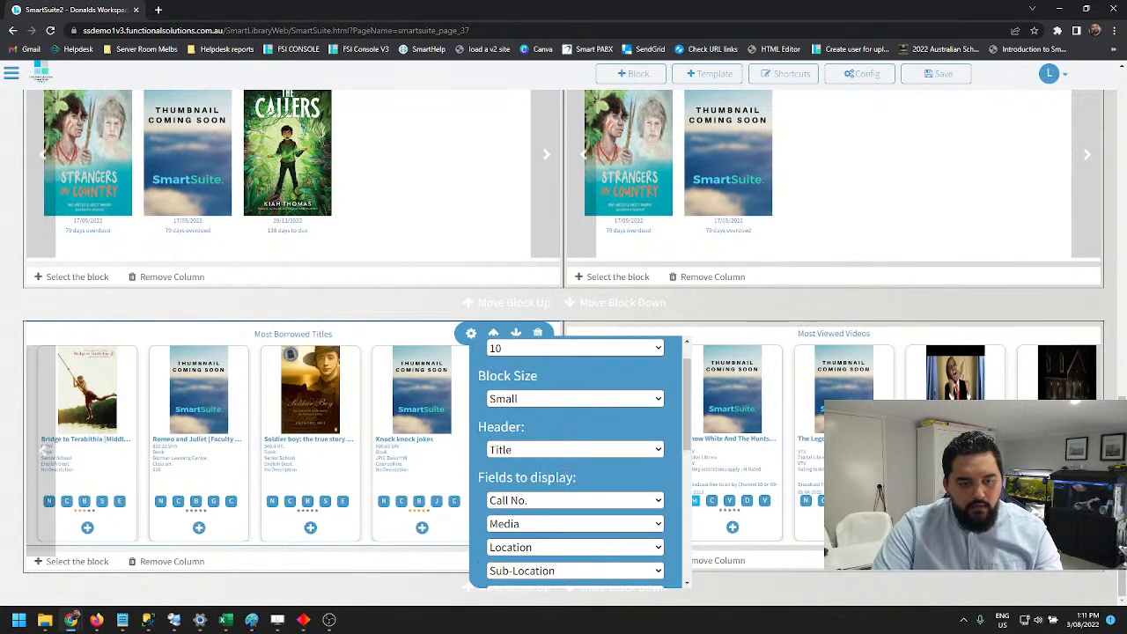
scroll(537, 453, "up", 1)
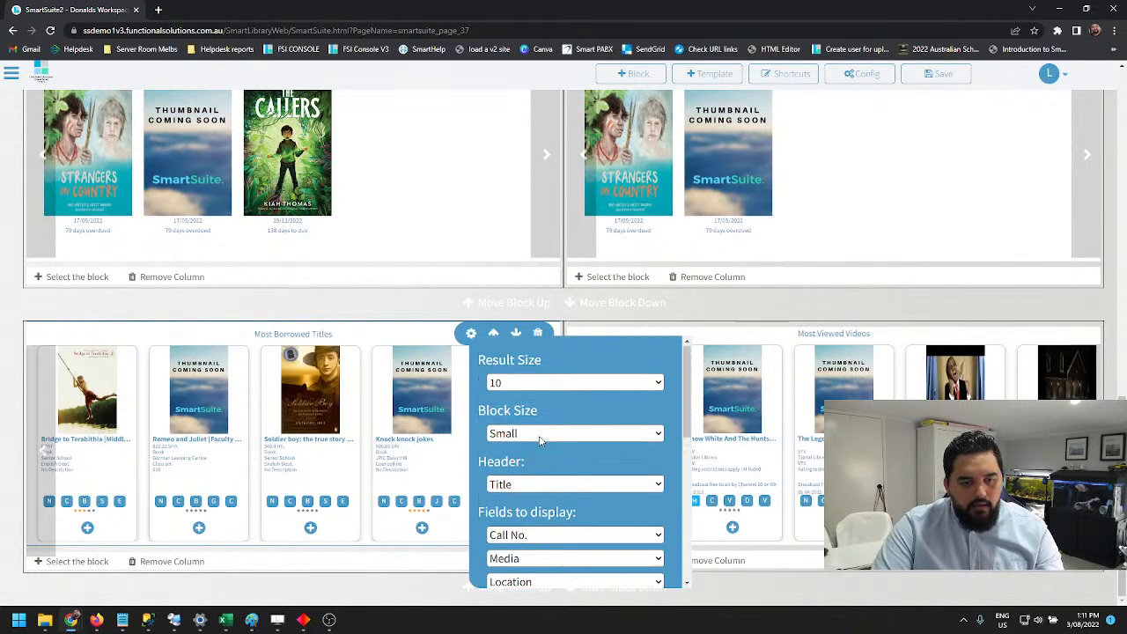
left_click(466, 334)
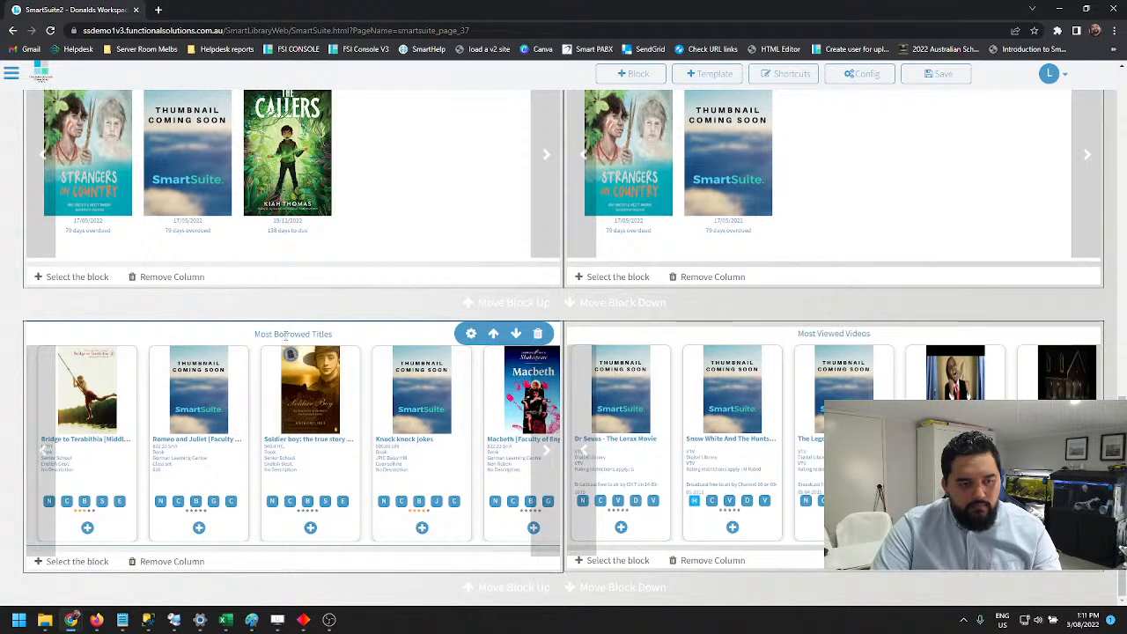
left_click(76, 564)
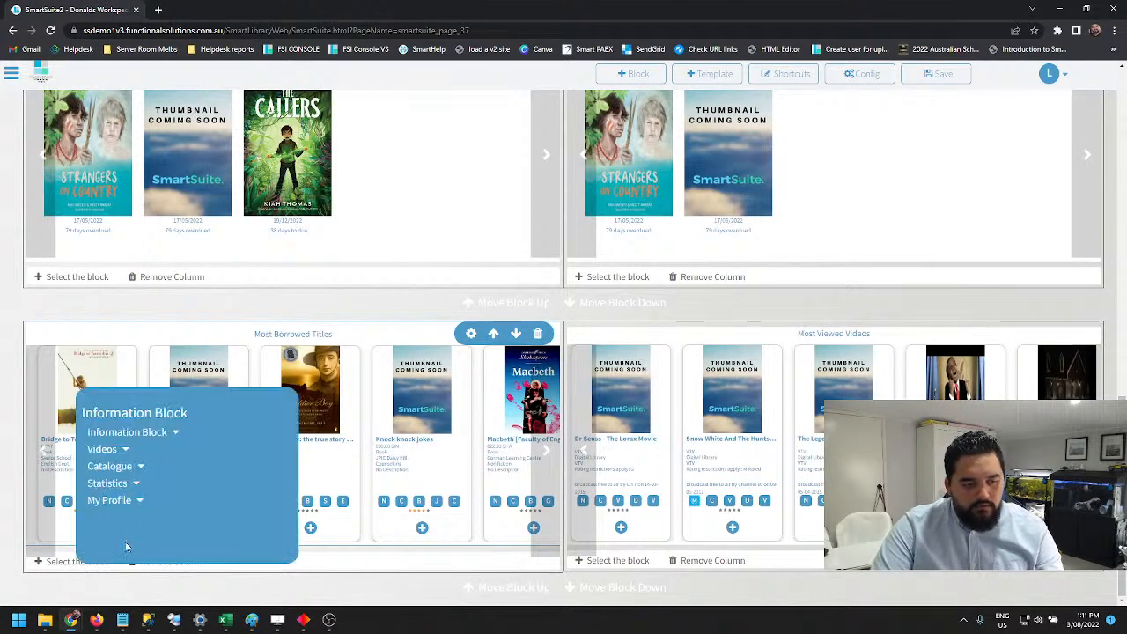
left_click(411, 333)
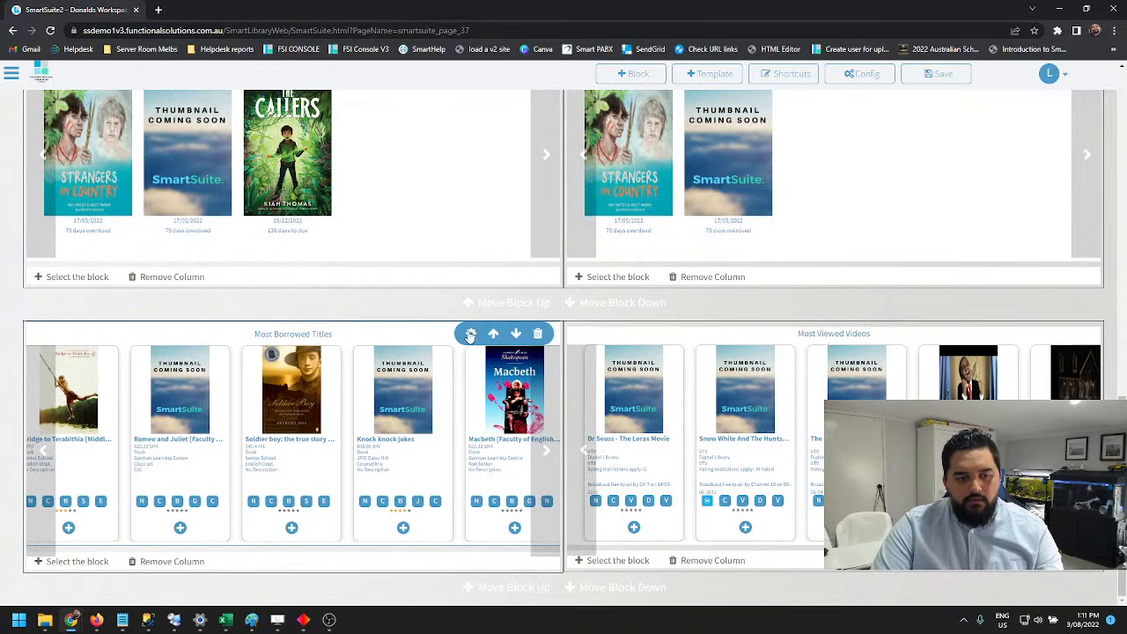
Examine the header choices, display fields, icons and style options of the Most Borrowed Titles block
left_click(473, 336)
scroll(603, 479, "down", 2)
scroll(572, 423, "up", 1)
left_click(559, 424)
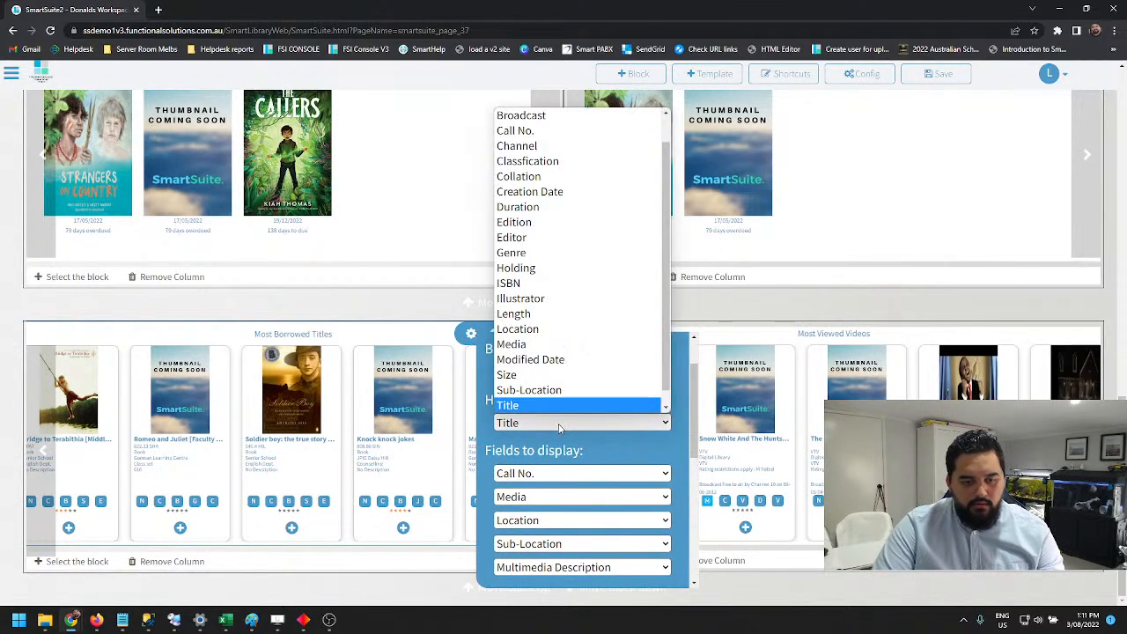
left_click(560, 424)
scroll(554, 444, "down", 2)
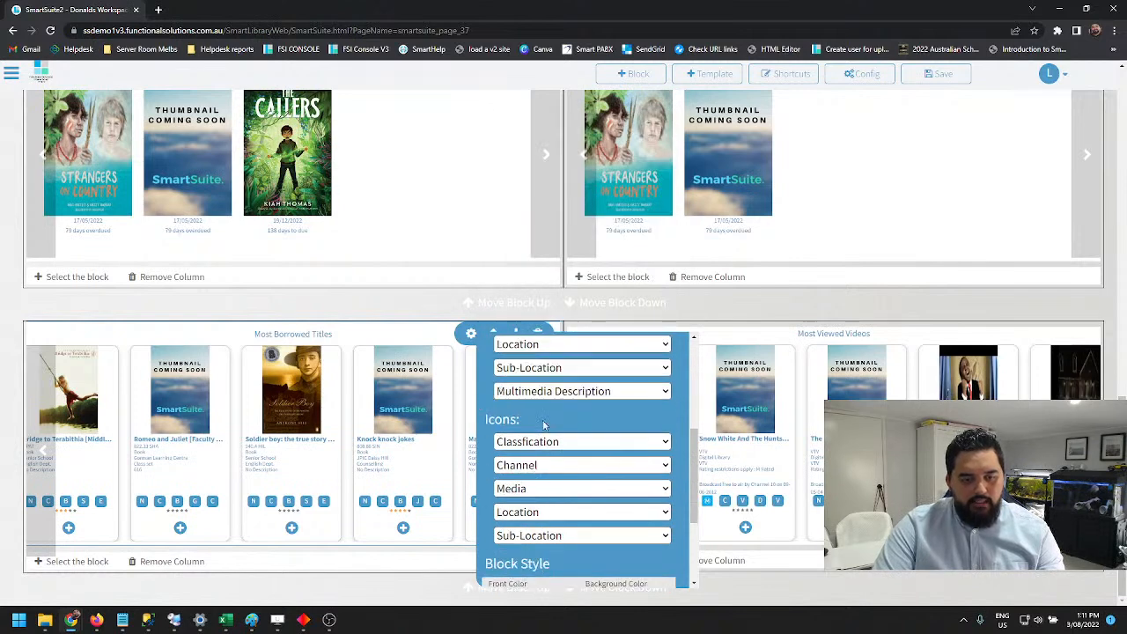
scroll(561, 413, "down", 2)
left_click(384, 588)
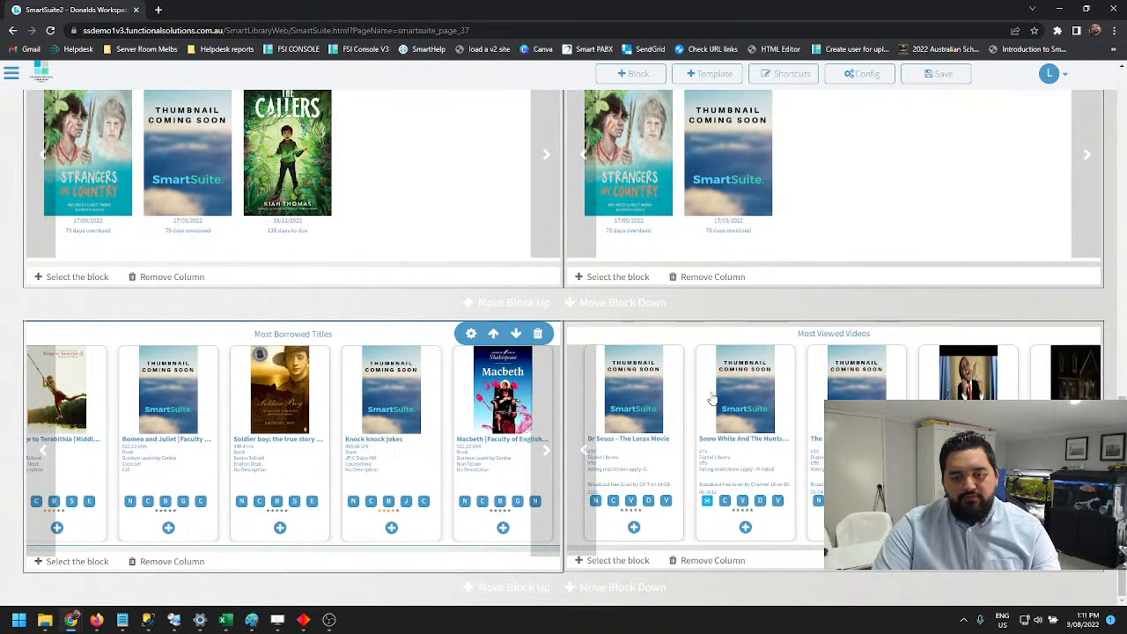
Set the Most Borrowed Titles block's result size to 30
left_click(471, 336)
scroll(583, 421, "up", 5)
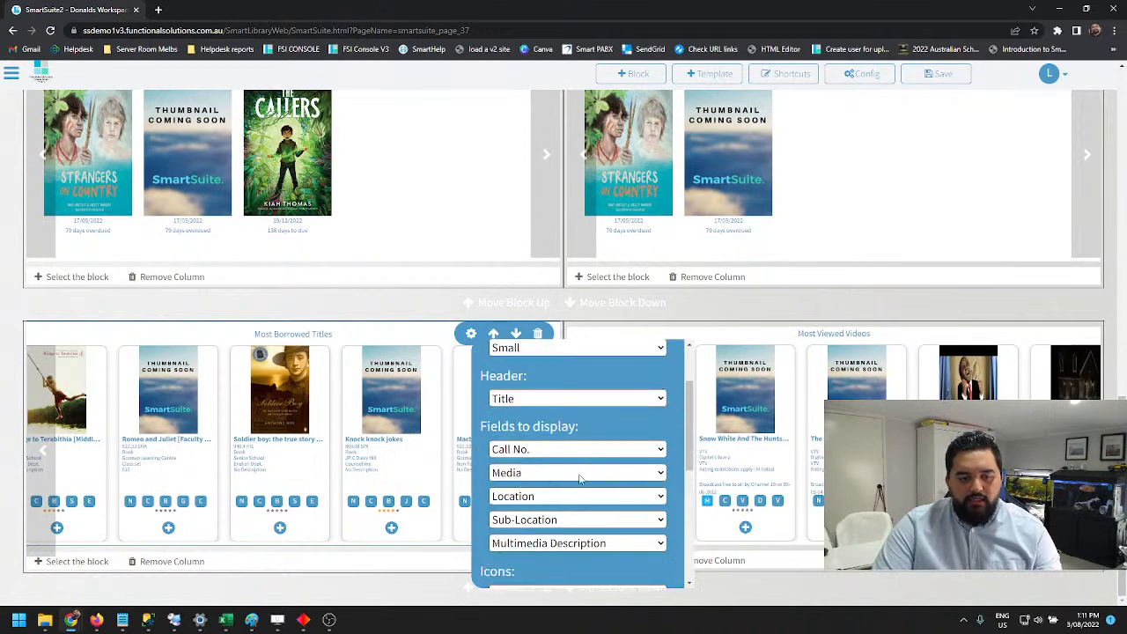
left_click(541, 357)
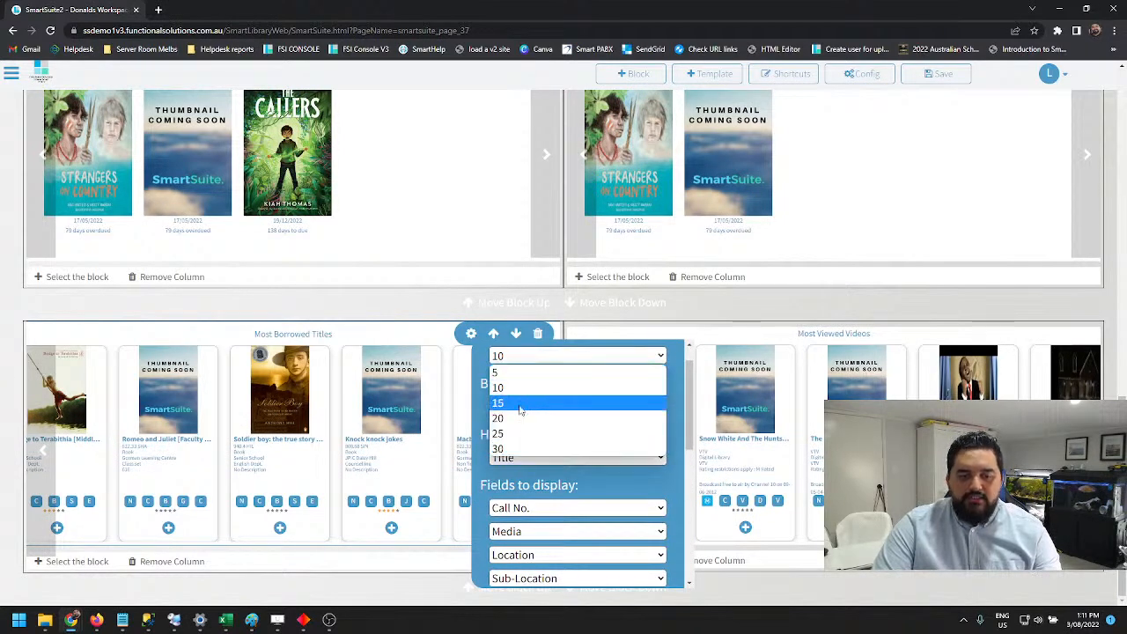
left_click(515, 451)
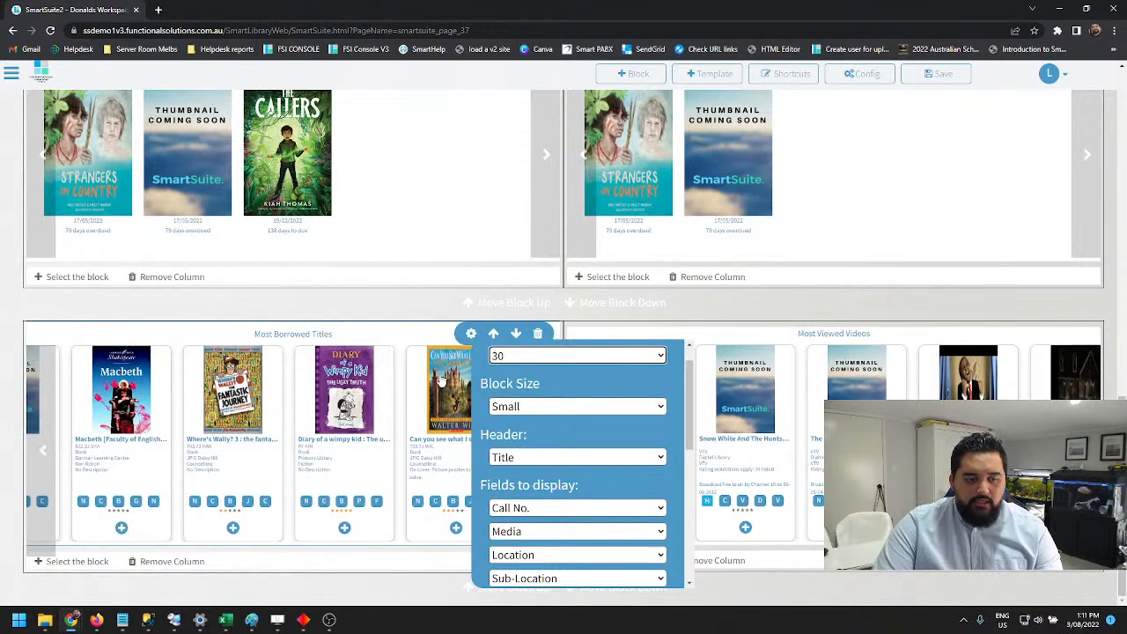
left_click(771, 342)
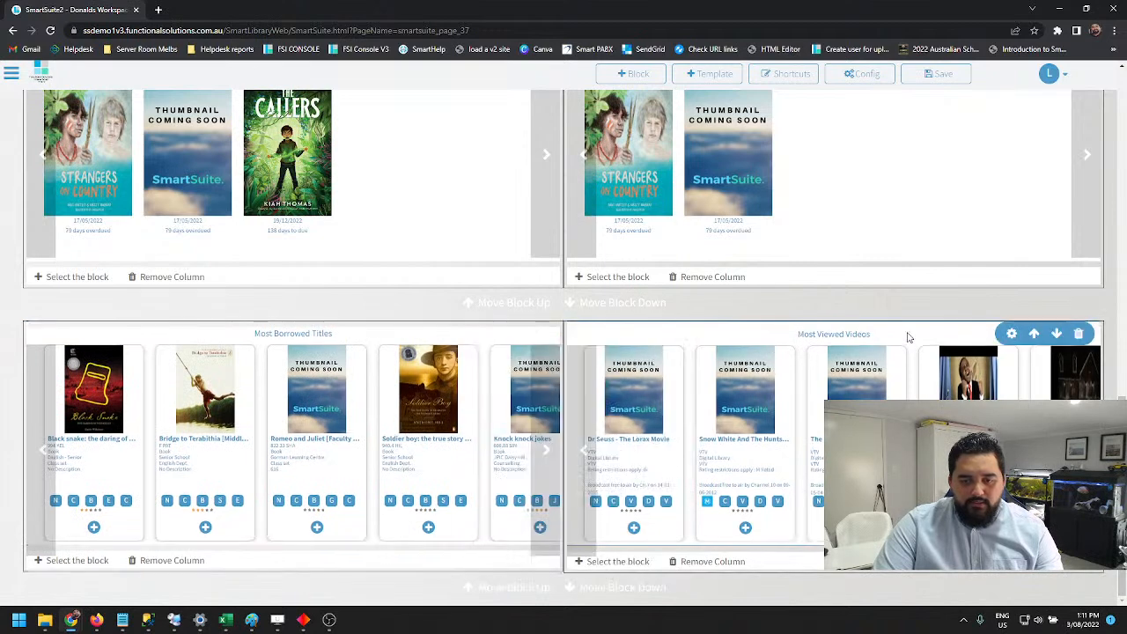
Set the Most Viewed Videos block's result size to 30 and browse its carousel
left_click(1011, 334)
left_click(867, 351)
left_click(880, 382)
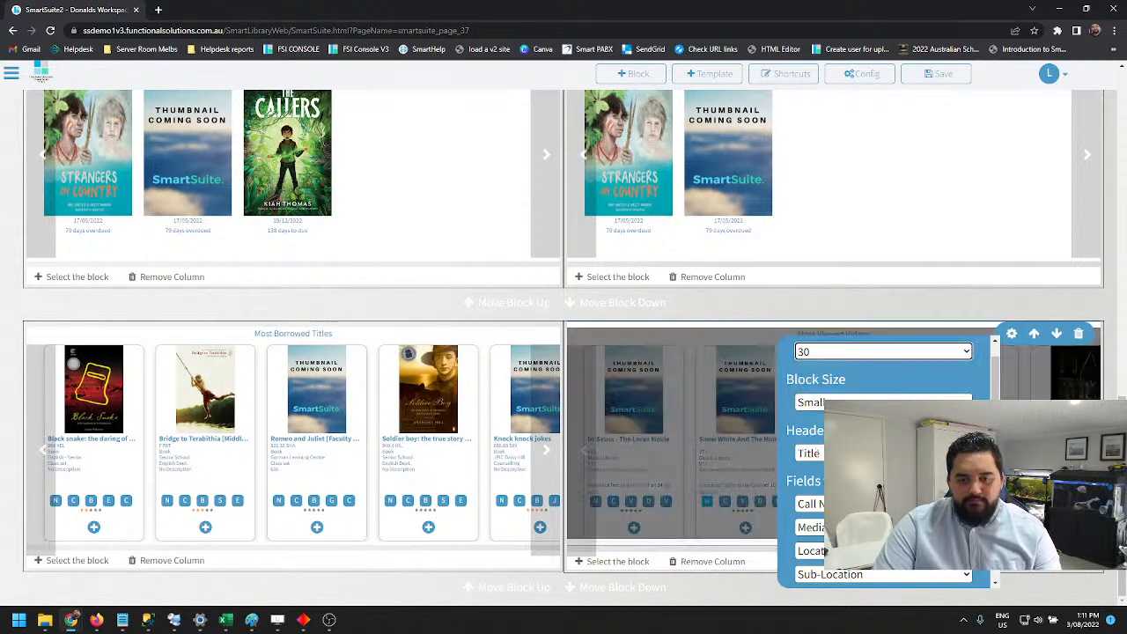
left_click(1038, 458)
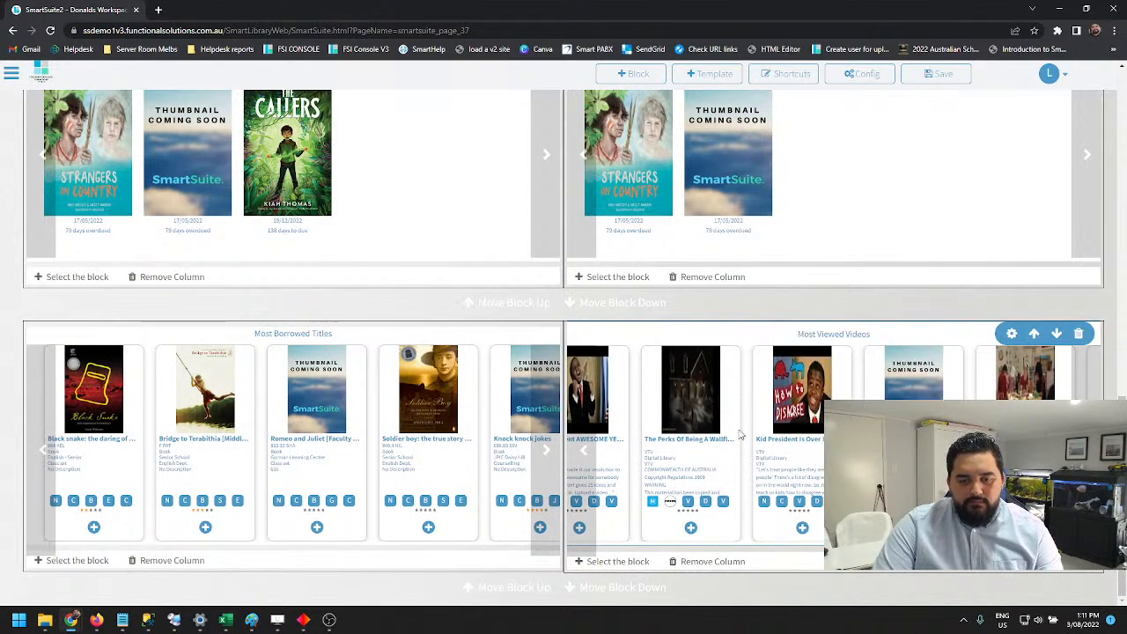
left_click(582, 450)
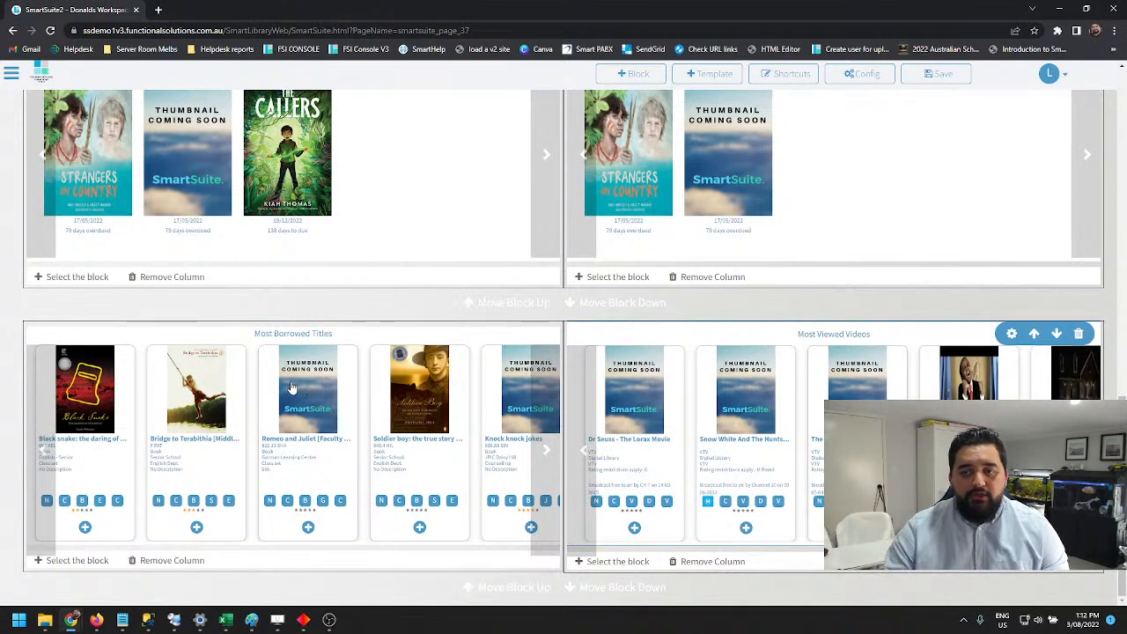
Look over the Support entries in the site's main navigation, including Contact Support, and close the navigation again
left_click(13, 76)
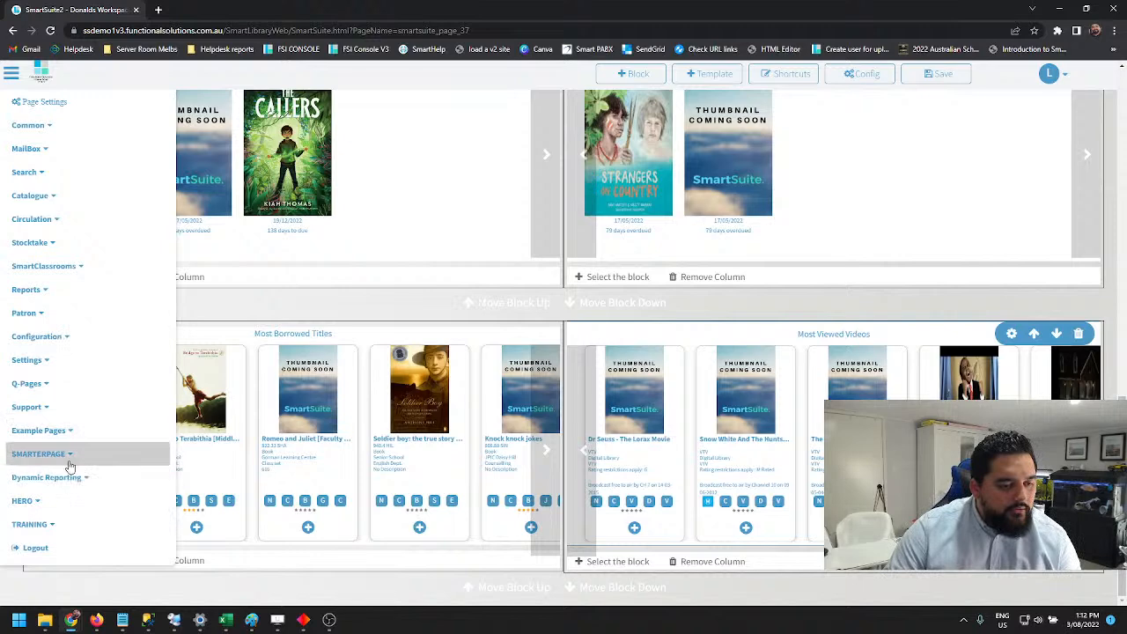
left_click(30, 410)
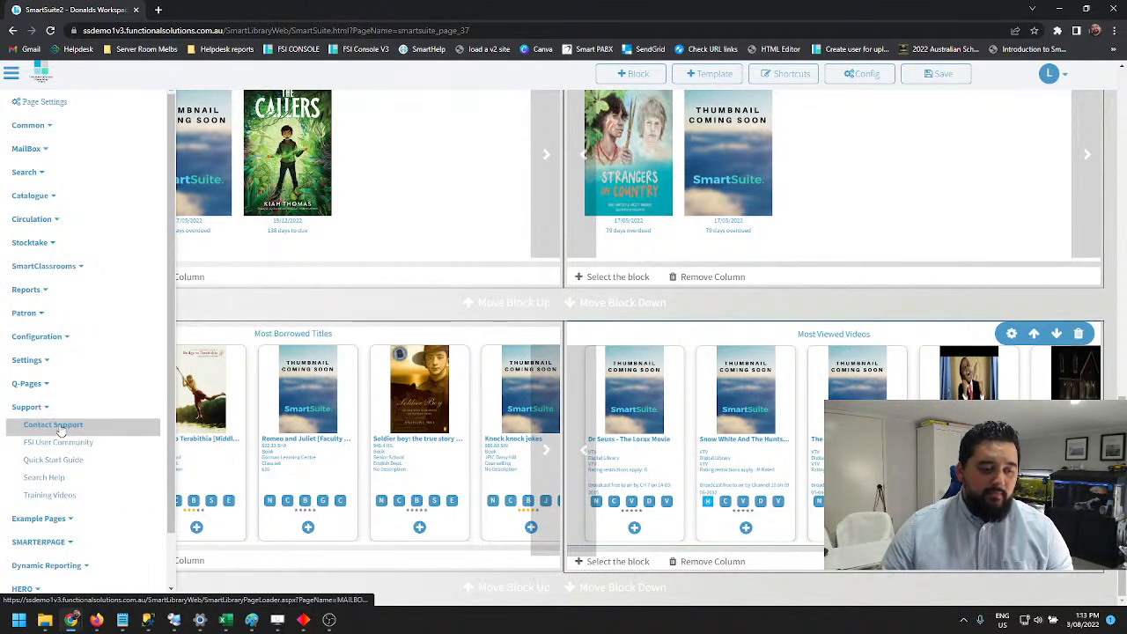
left_click(39, 410)
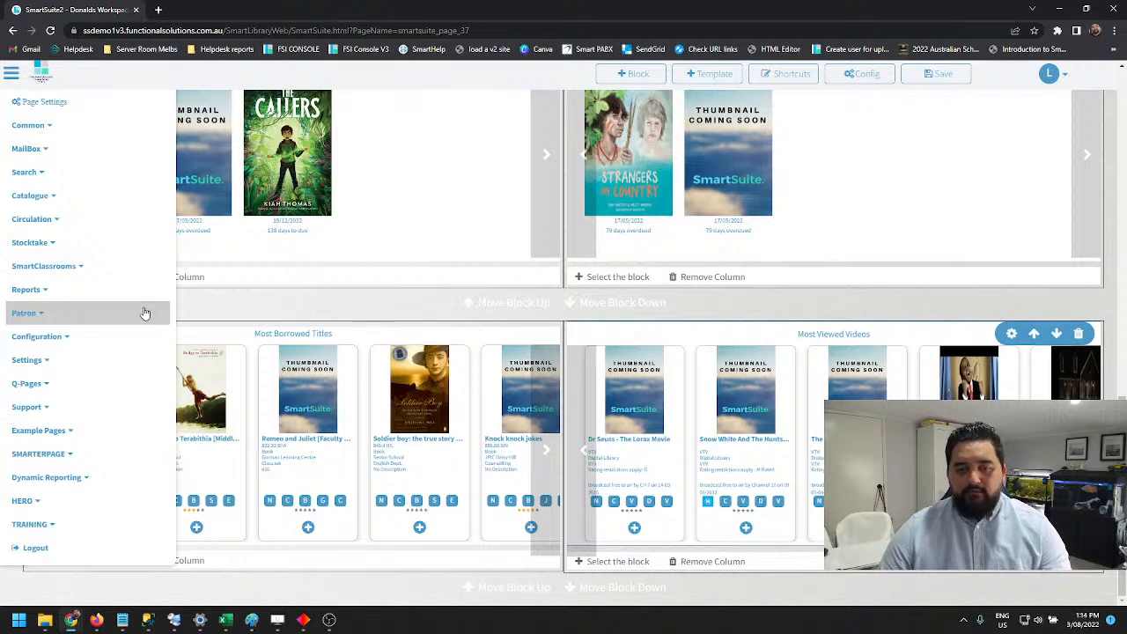
left_click(314, 302)
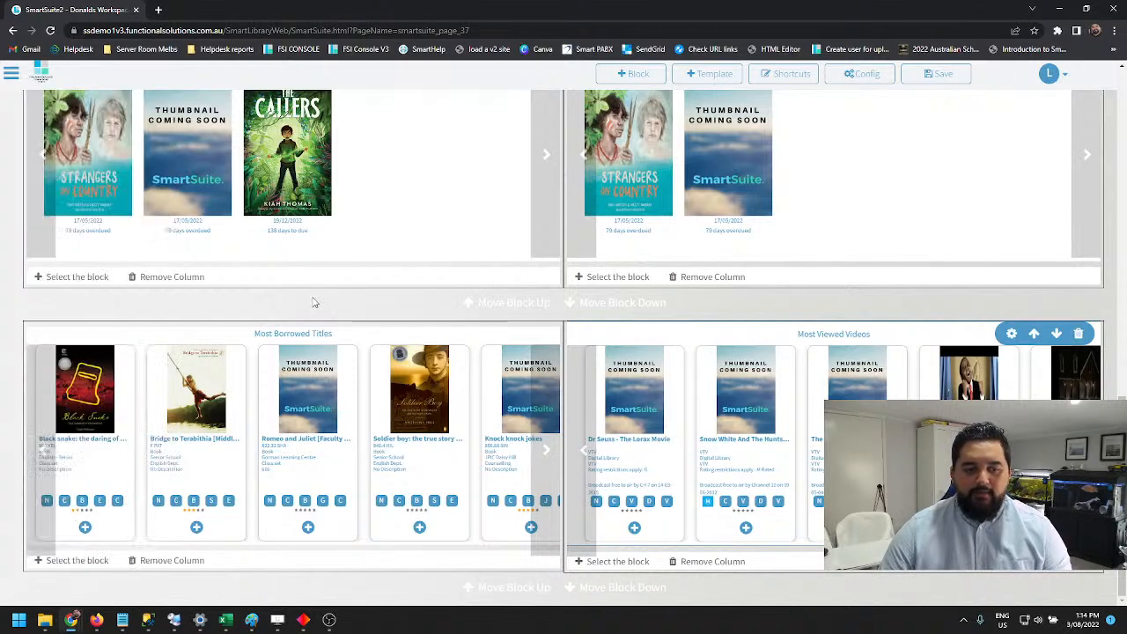